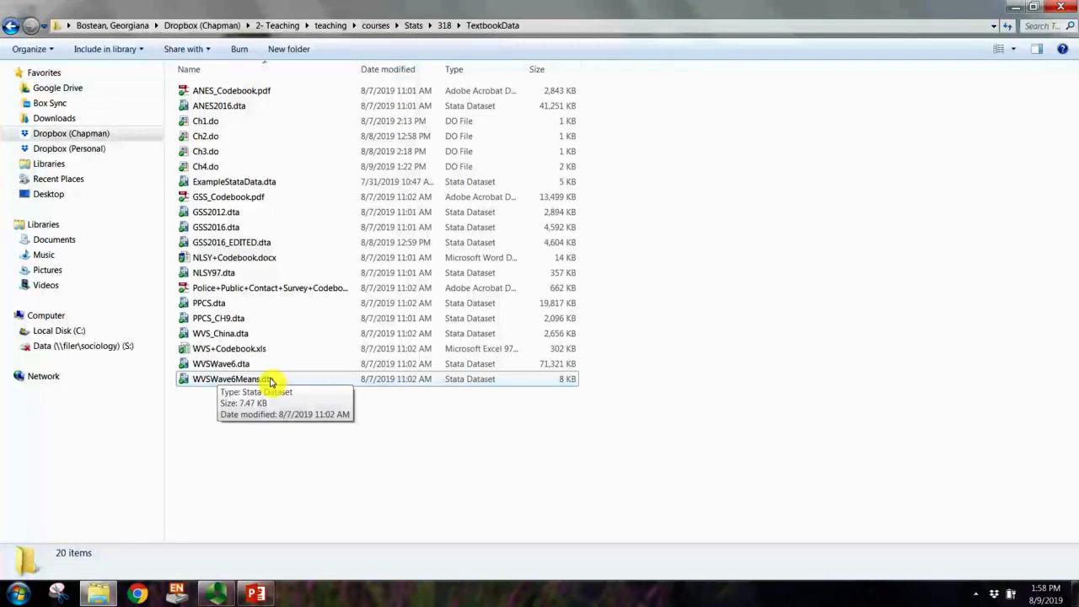
Step: Open the WVSWave6Means.dta dataset in Stata/SE 15.1 instead of the default Stata/MP 13.1
double_click(270, 381)
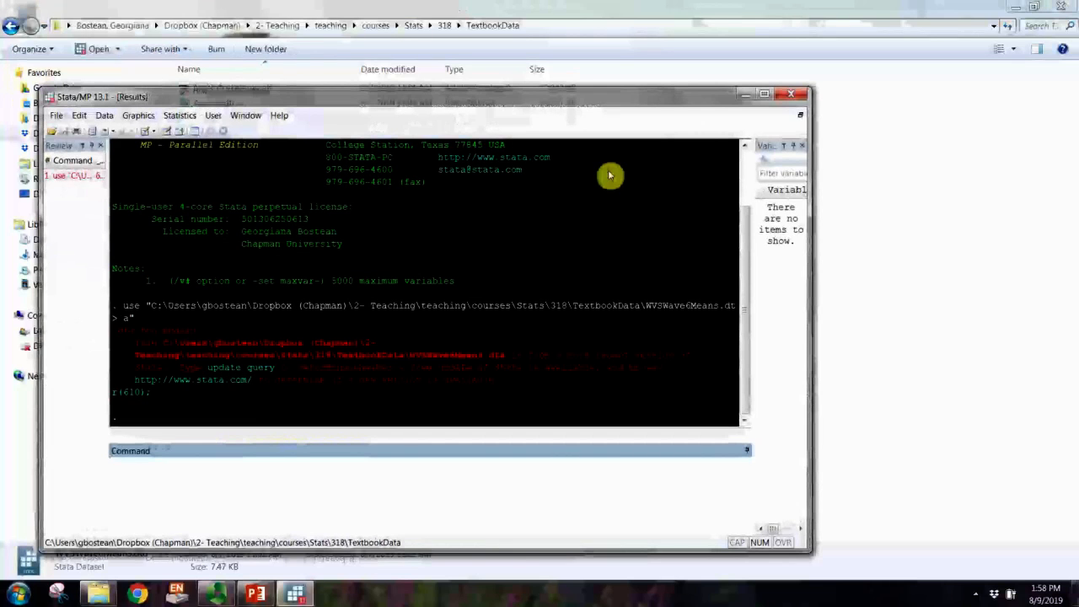
left_click(792, 95)
right_click(240, 386)
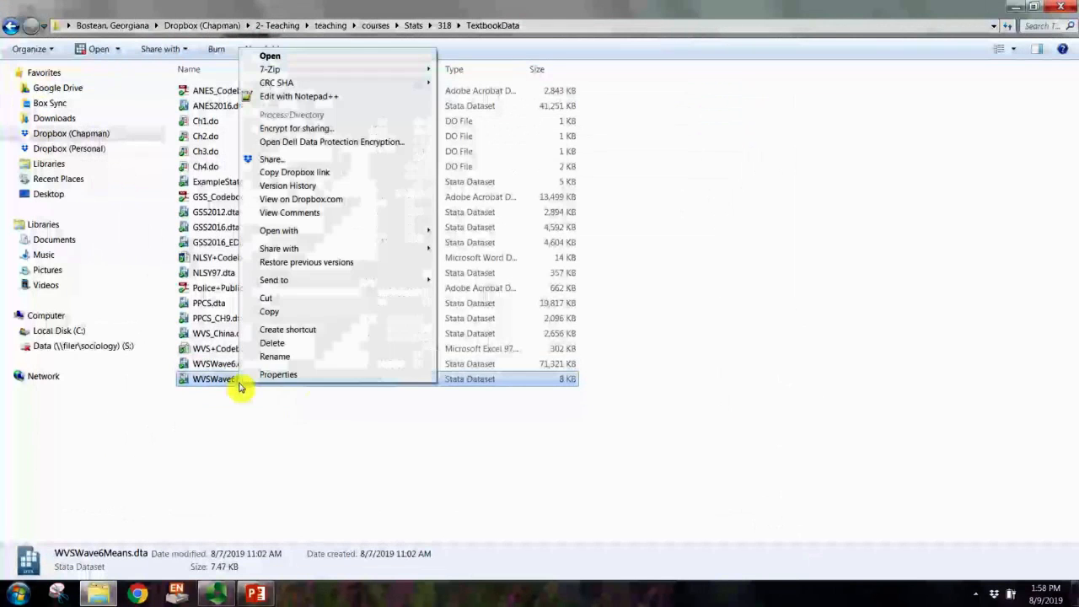
mouse_move(321, 231)
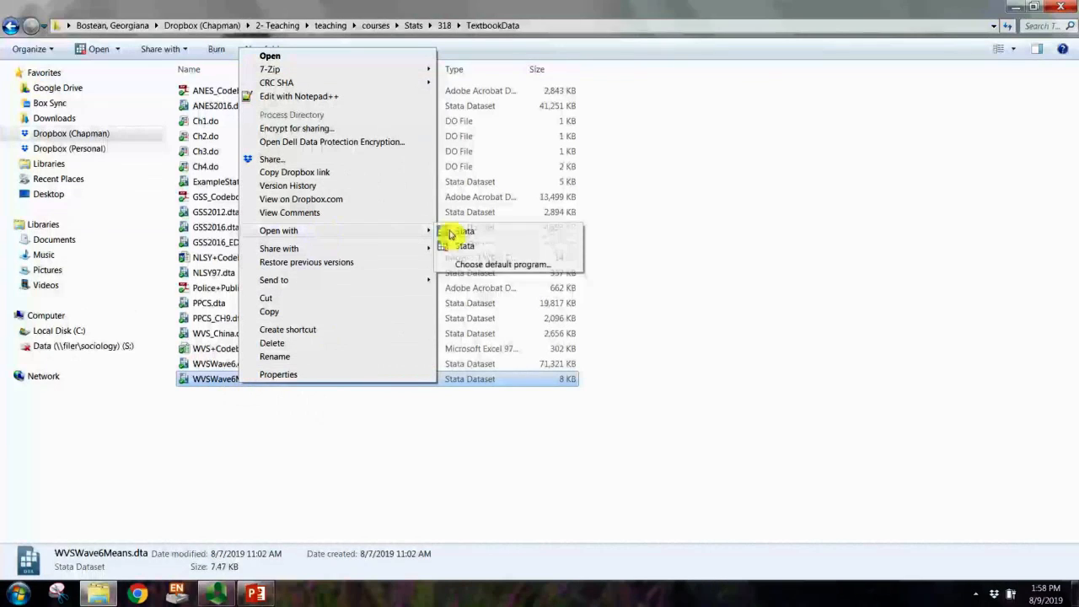
left_click(463, 246)
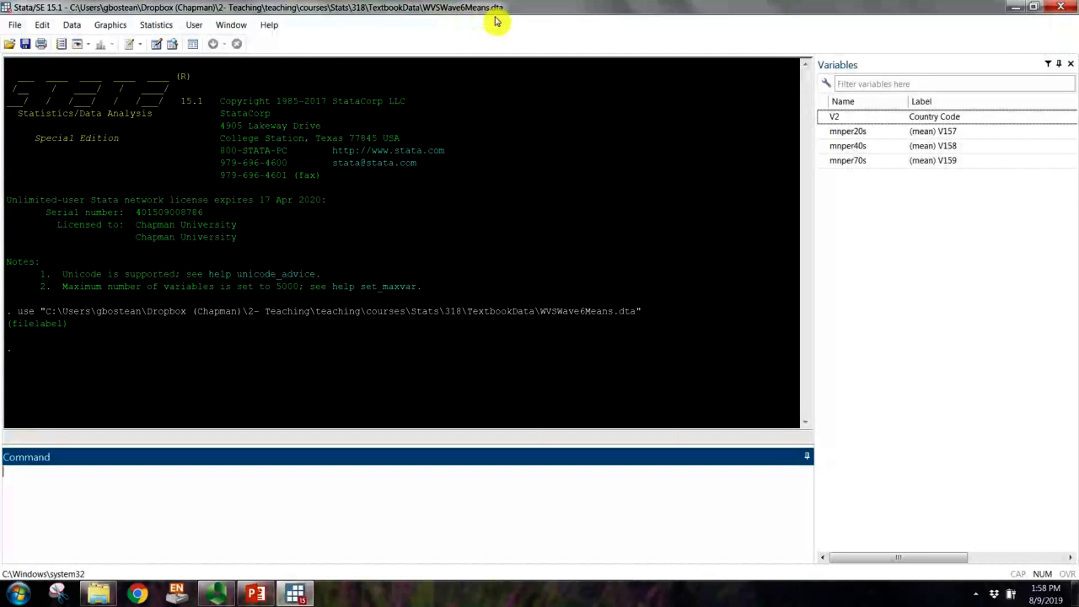
Step: Run the browse command to view the dataset, then narrow and reposition the Data Editor window
left_click_drag(835, 116, 839, 110)
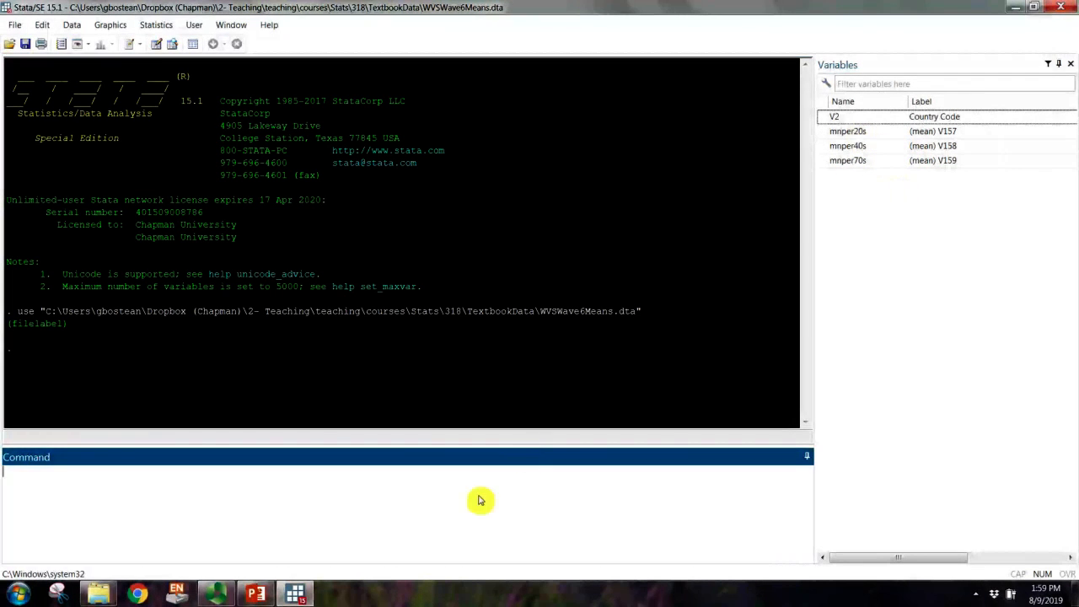
type("owse")
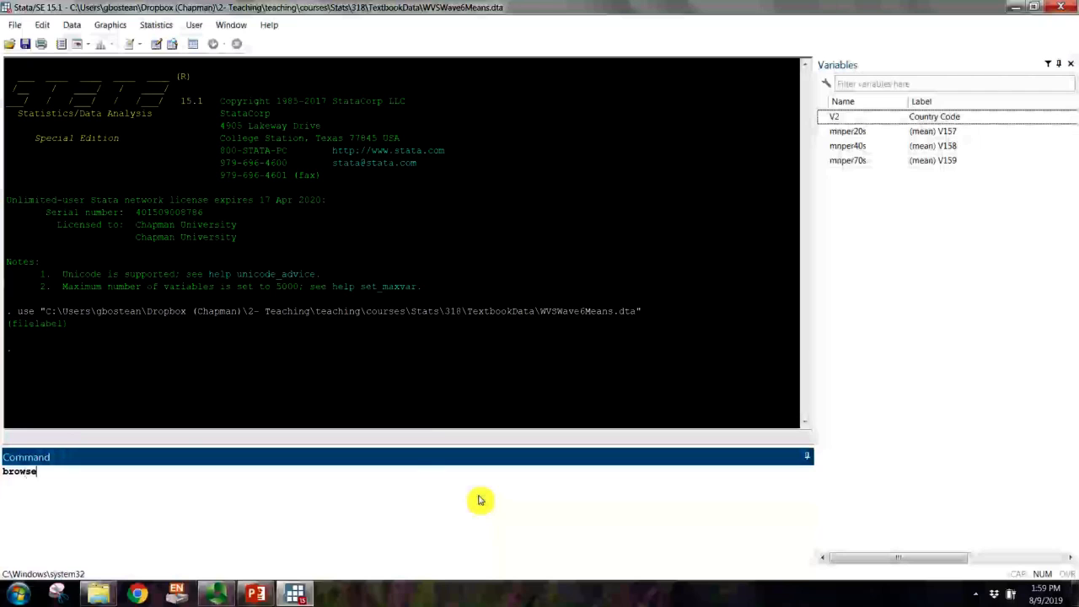
key("Return")
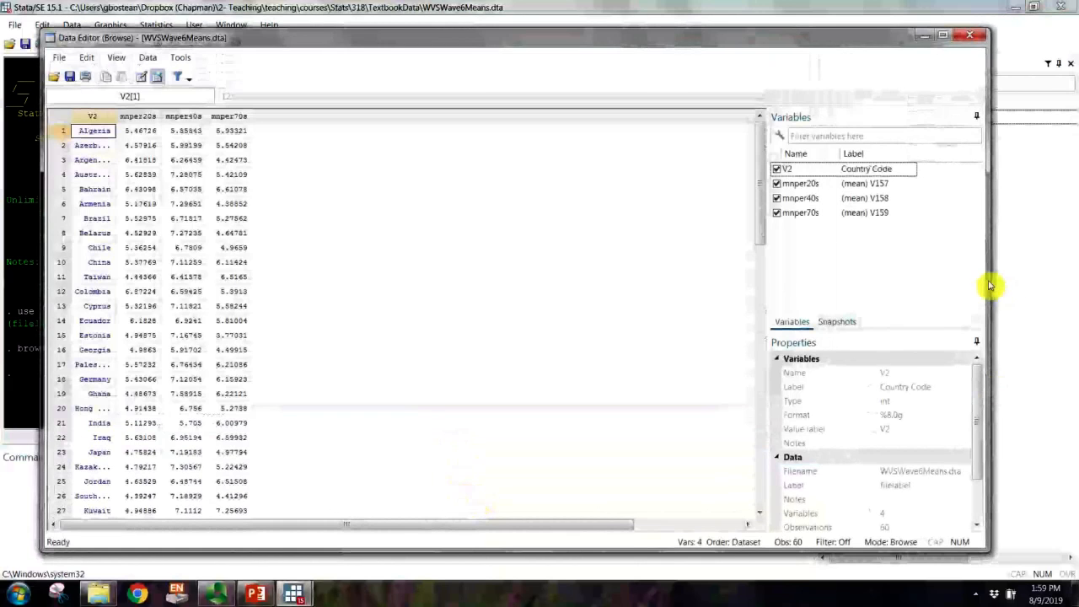
left_click_drag(988, 285, 708, 285)
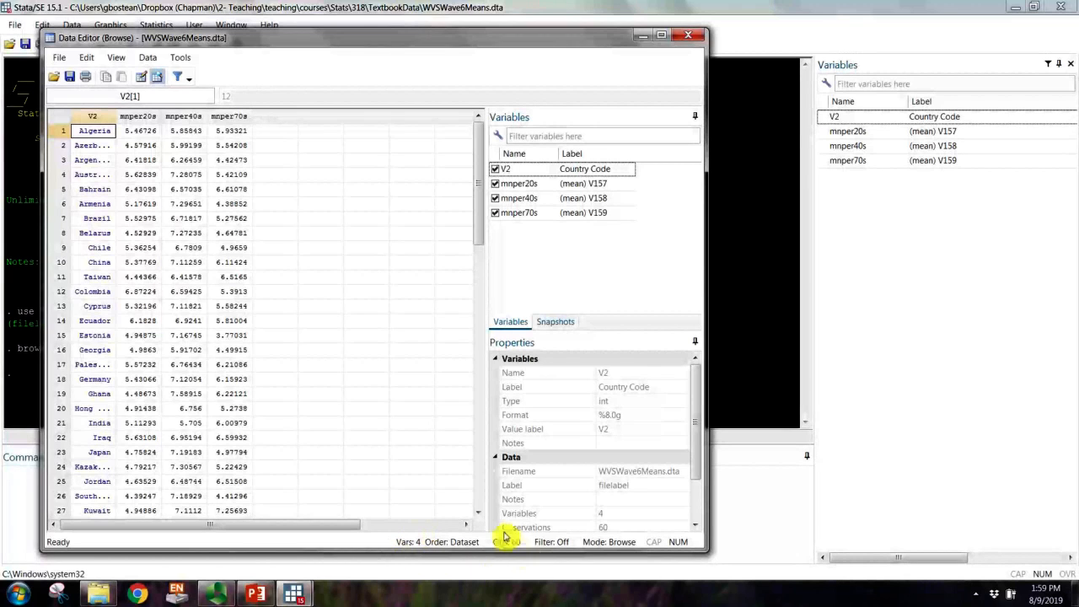
left_click_drag(533, 40, 596, 24)
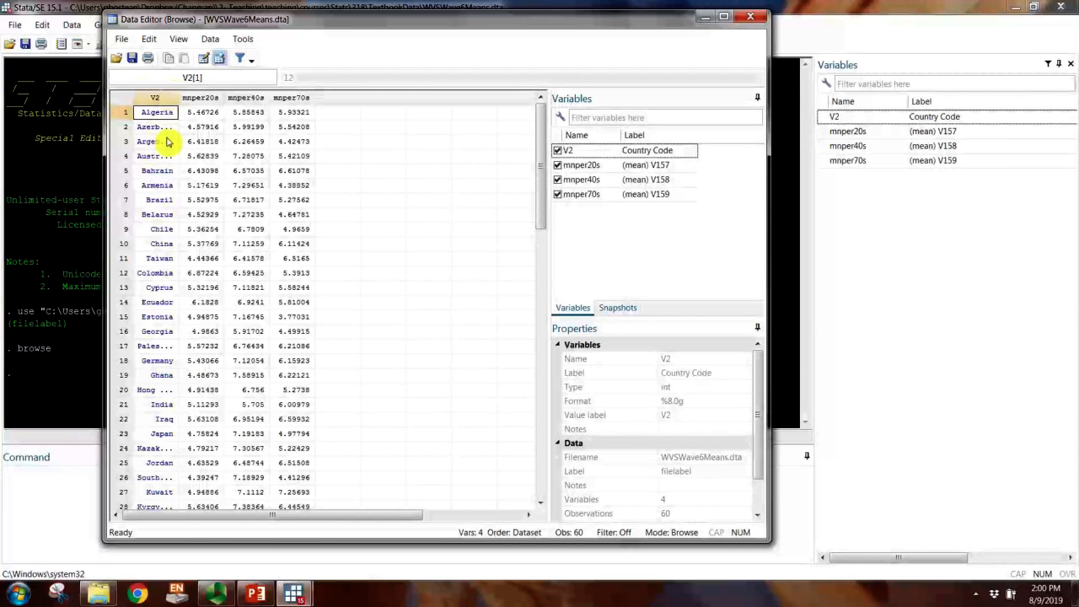
Step: Examine the country rows and the mnper20s, mnper40s and mnper70s columns in the maximized Data Editor, then close it
left_click_drag(543, 161, 555, 359)
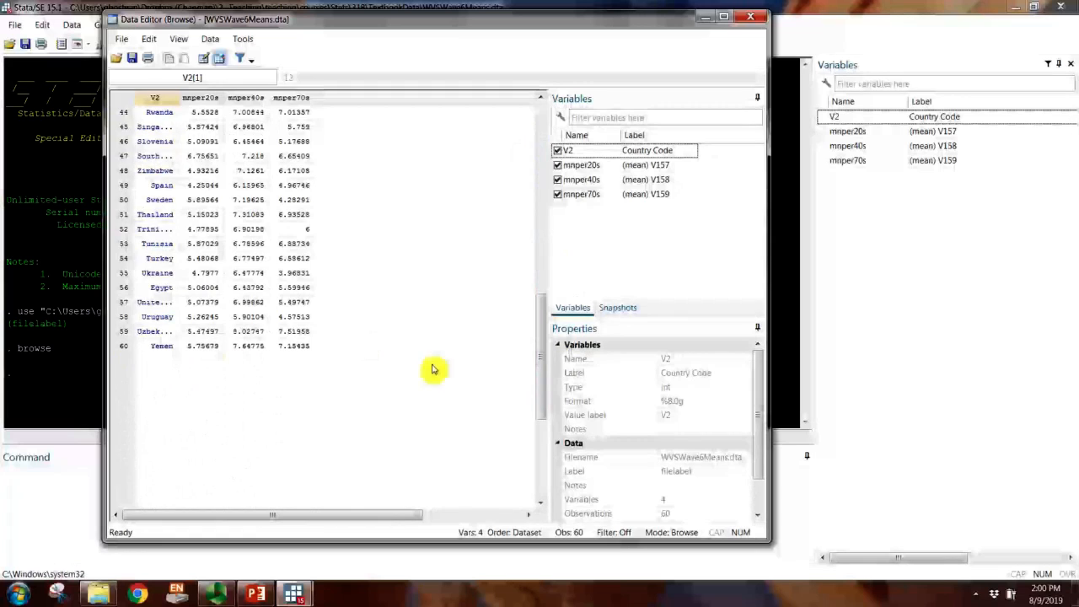
left_click_drag(545, 352, 514, 112)
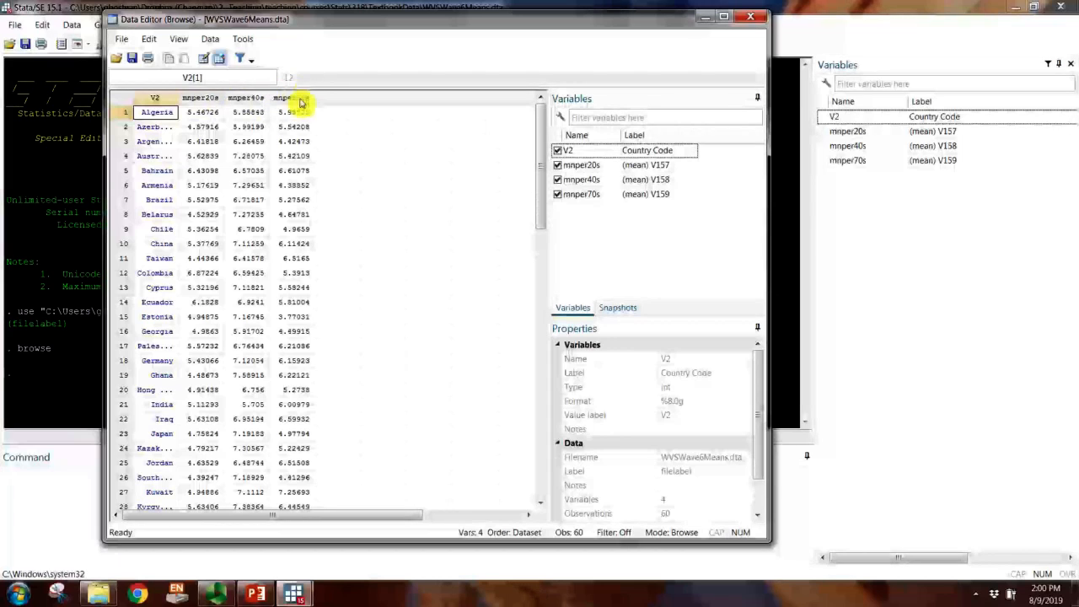
left_click(723, 16)
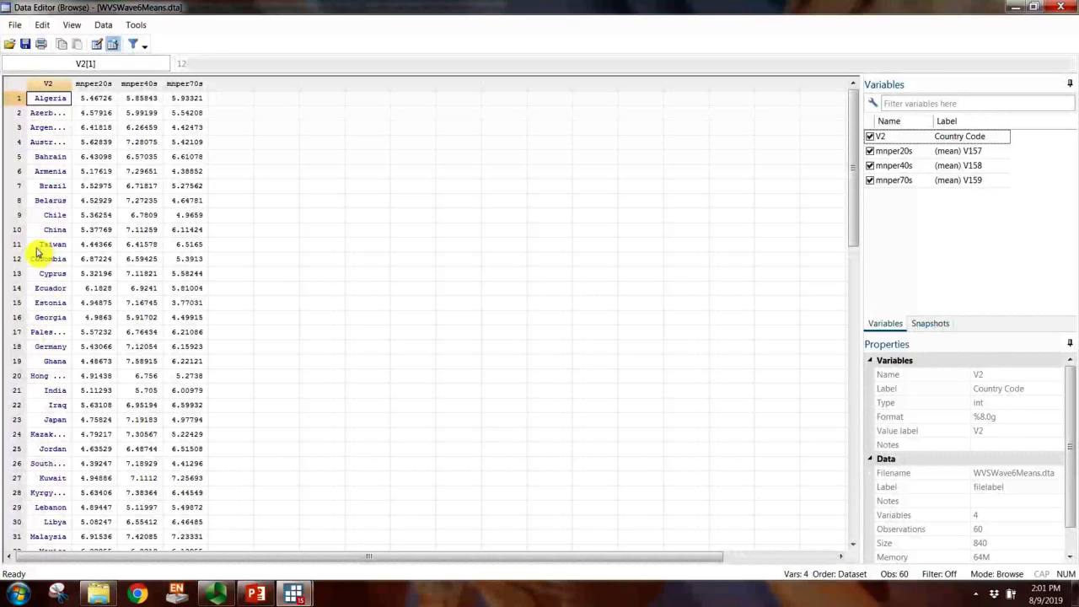
scroll(53, 373, "down", 14)
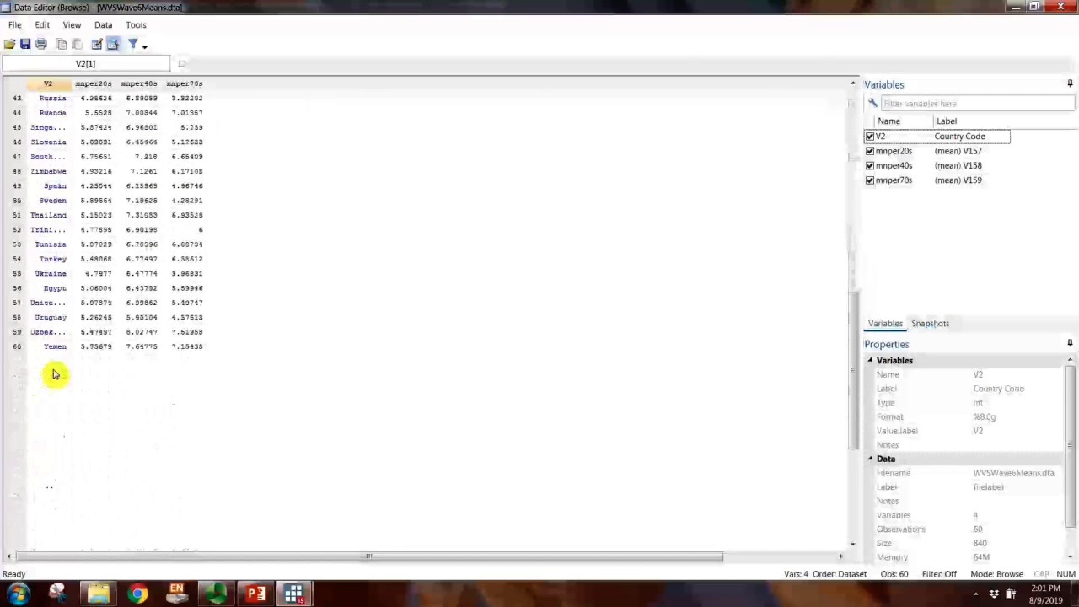
scroll(54, 375, "up", 1)
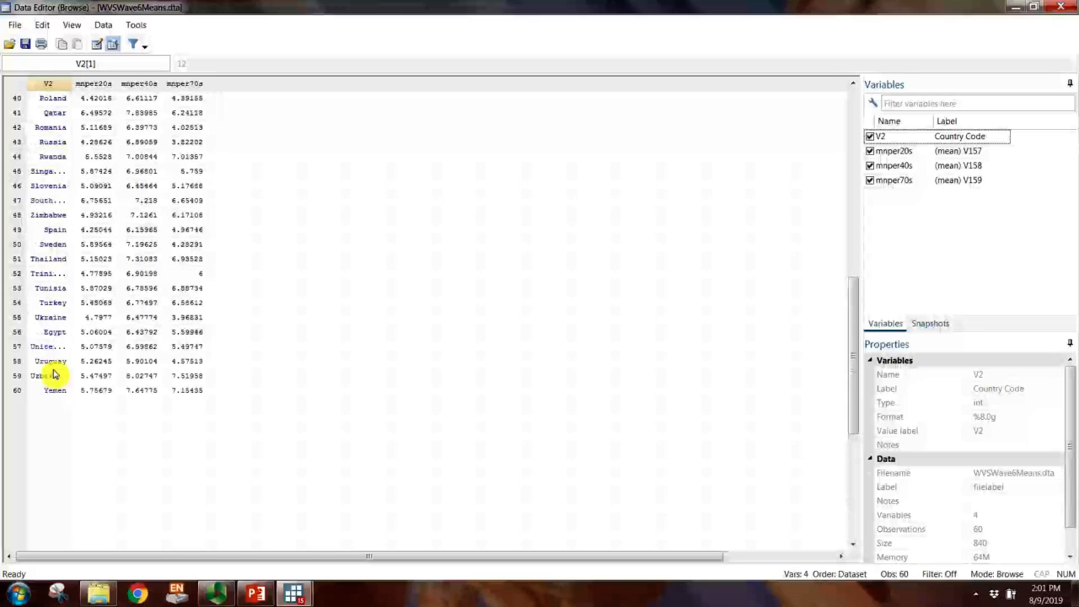
scroll(54, 392, "up", 13)
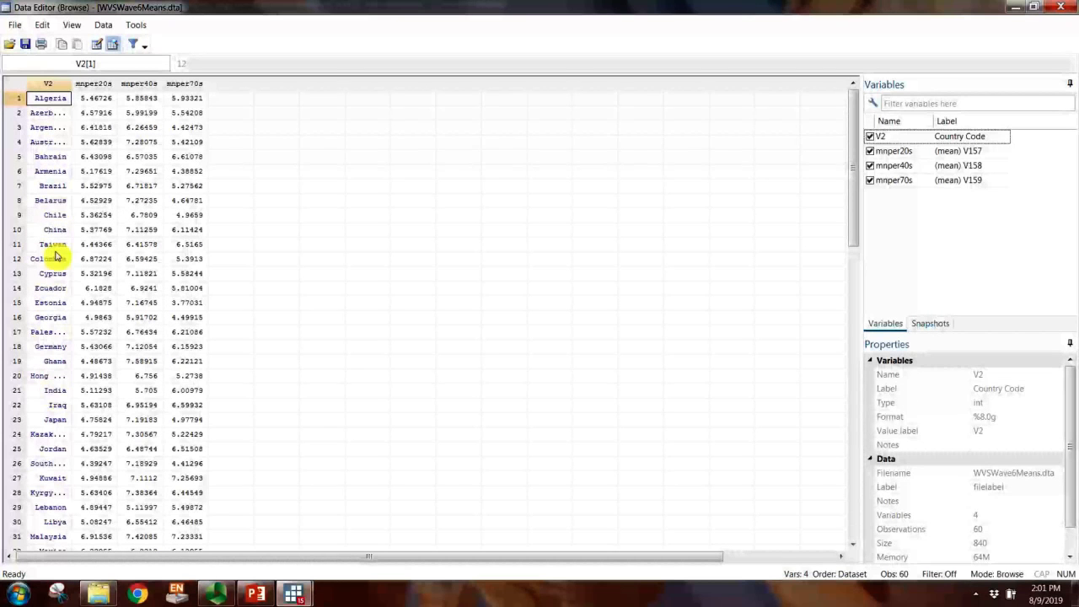
left_click(38, 247)
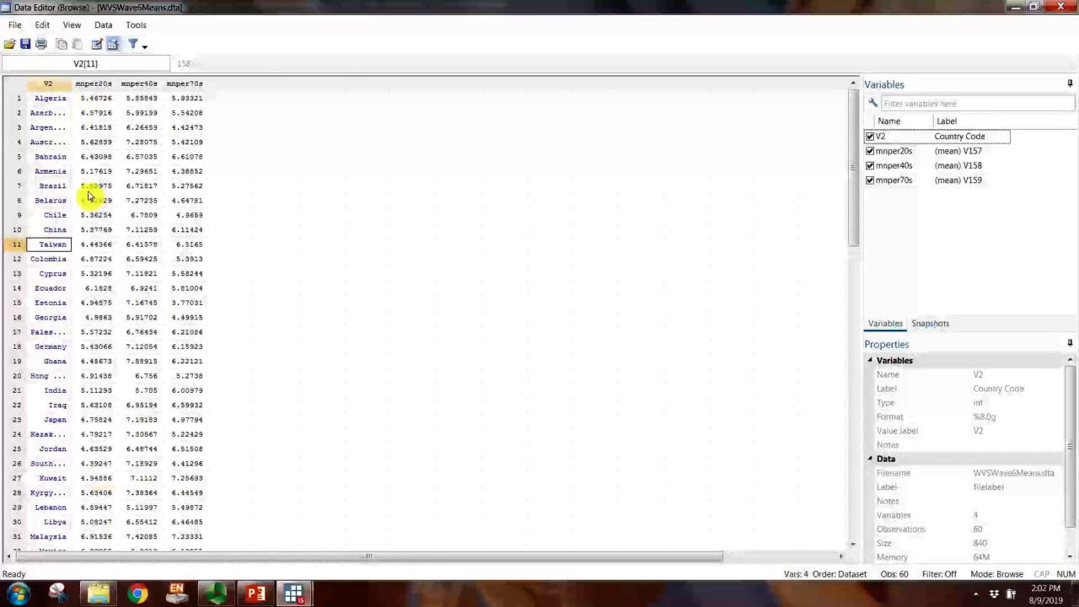
scroll(91, 393, "down", 9)
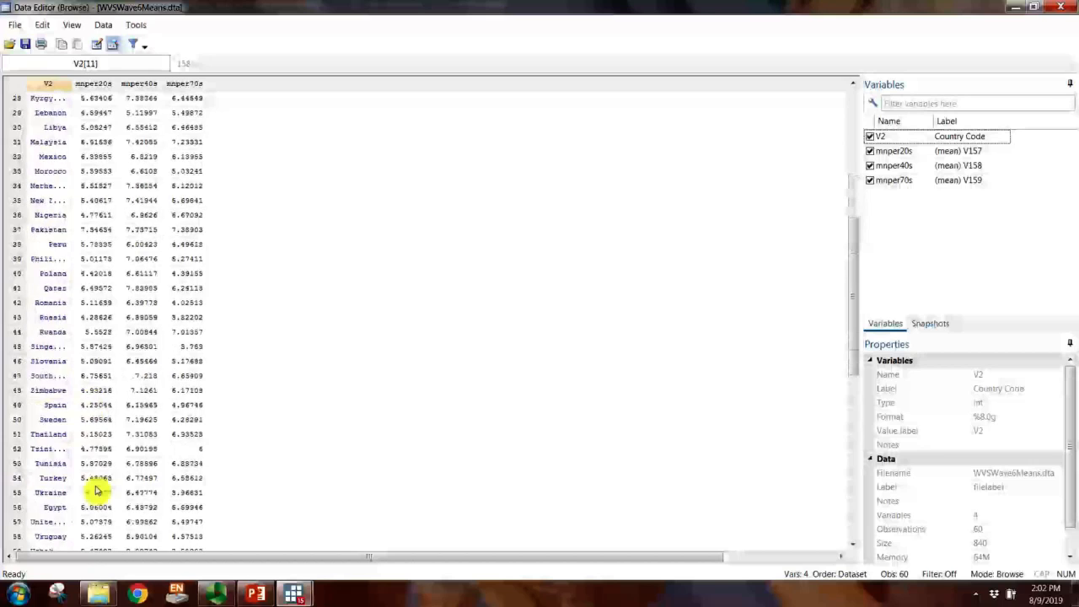
scroll(96, 491, "down", 8)
scroll(94, 232, "up", 3)
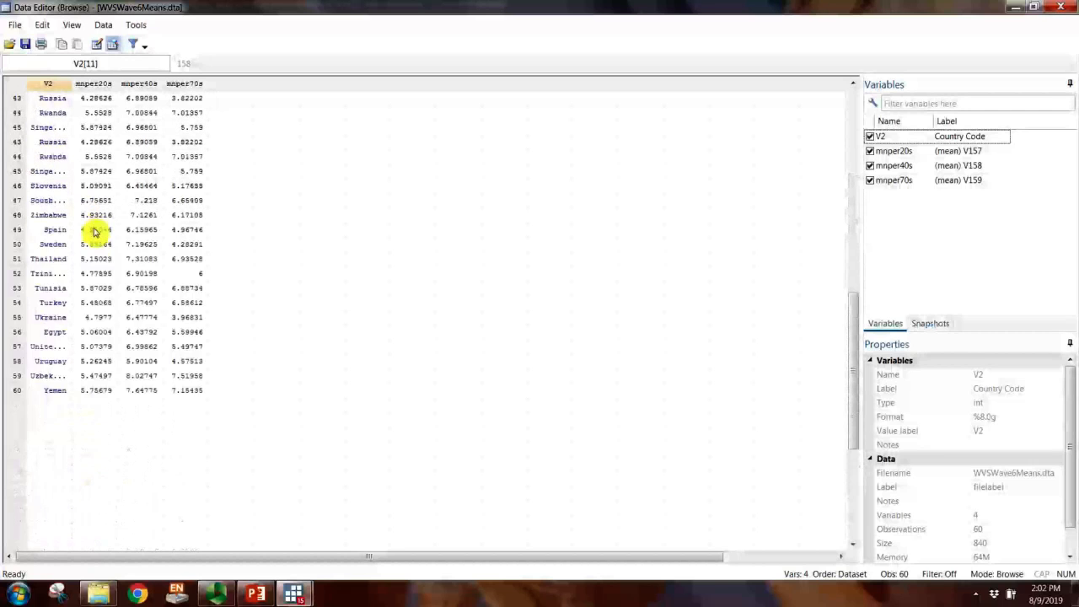
scroll(94, 232, "up", 14)
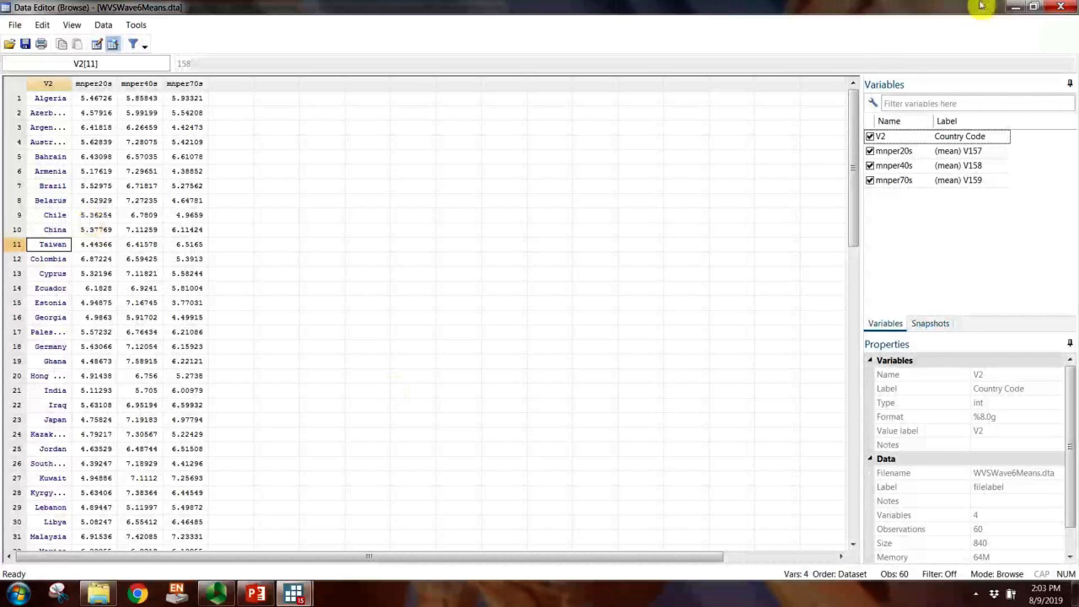
left_click(1071, 7)
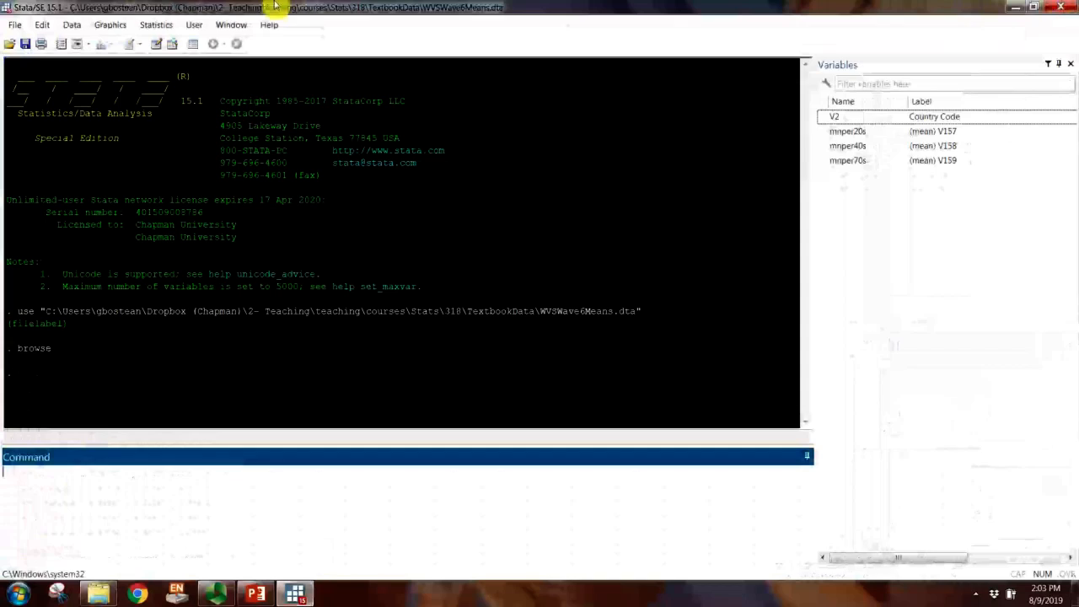
Step: Open a new do-file and narrow its editor window so the results output can be reached
left_click(232, 25)
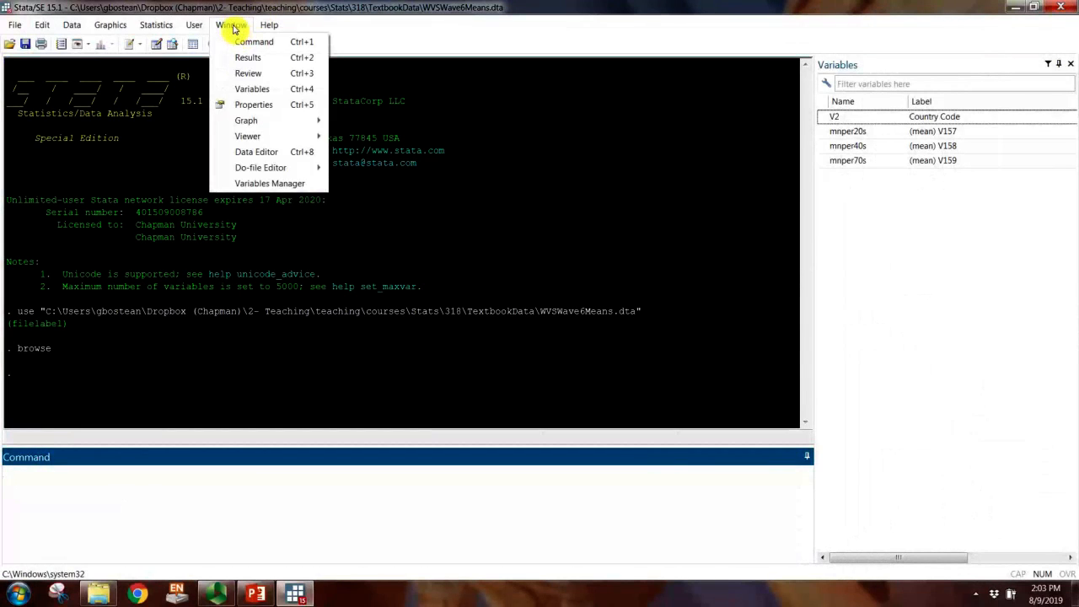
mouse_move(268, 168)
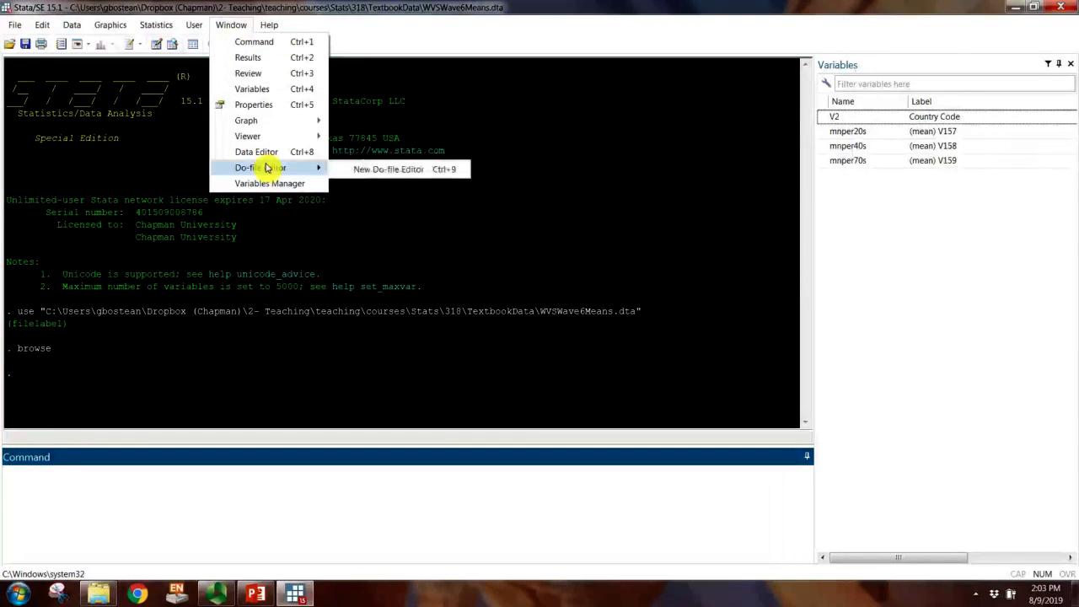
left_click(388, 170)
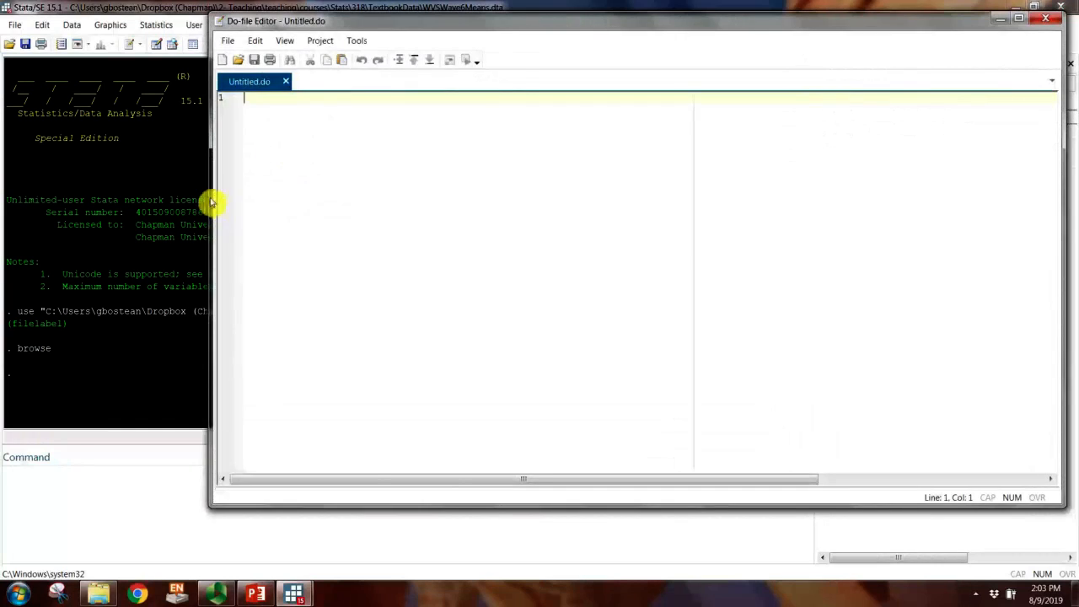
left_click_drag(211, 202, 462, 236)
Step: Copy the use command for WVSWave6Means.dta from the results into line 4 of the untitled do-file
left_click_drag(17, 313, 657, 311)
key("ctrl+c")
mouse_move(311, 593)
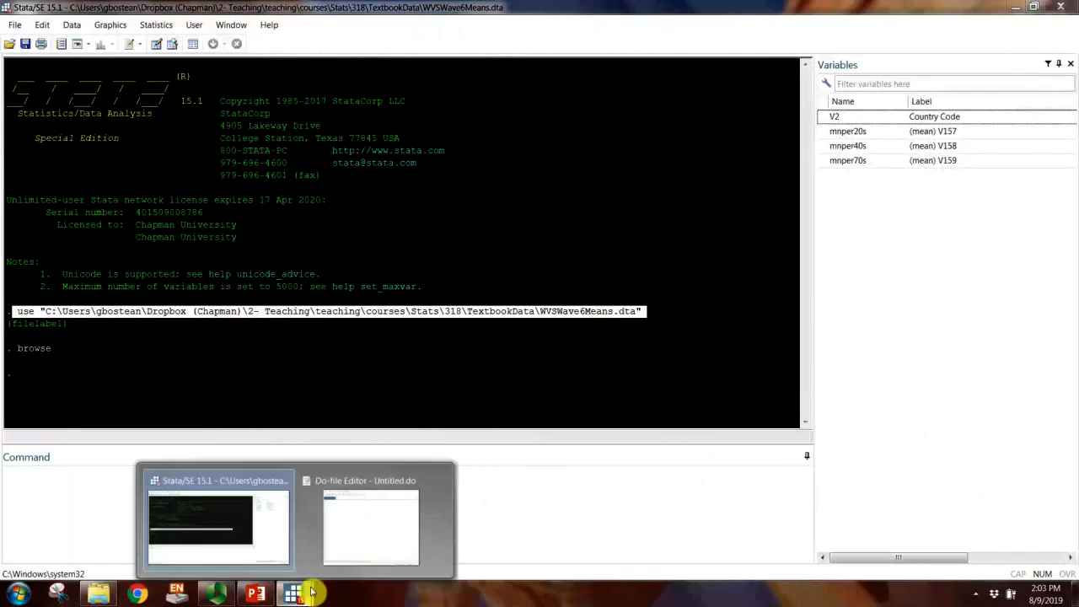
left_click(371, 524)
key("Return")
key("Return")
key("Return")
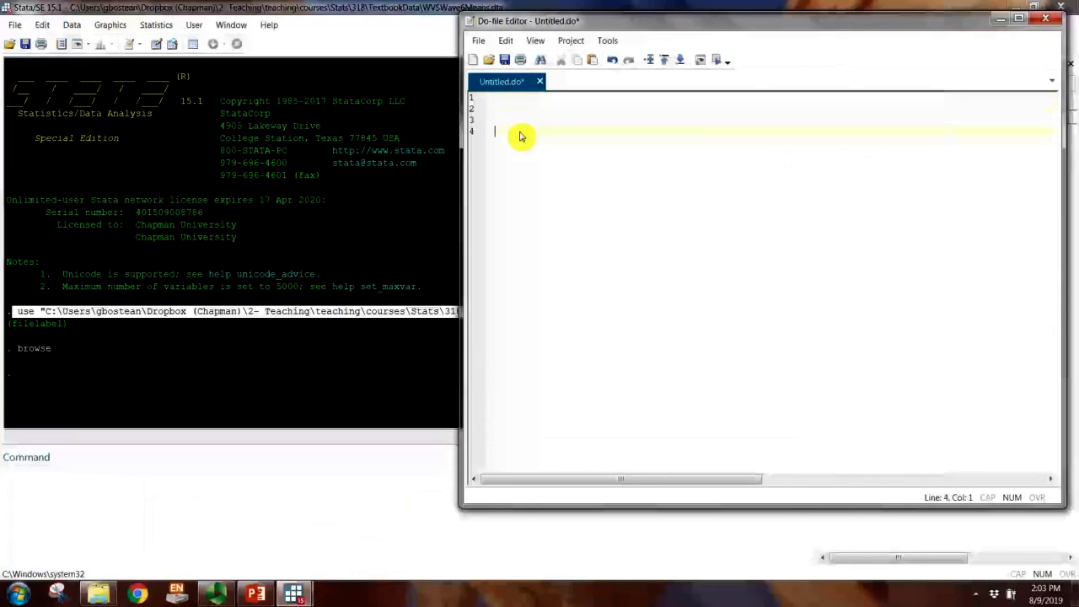
key("ctrl+v")
left_click(478, 482)
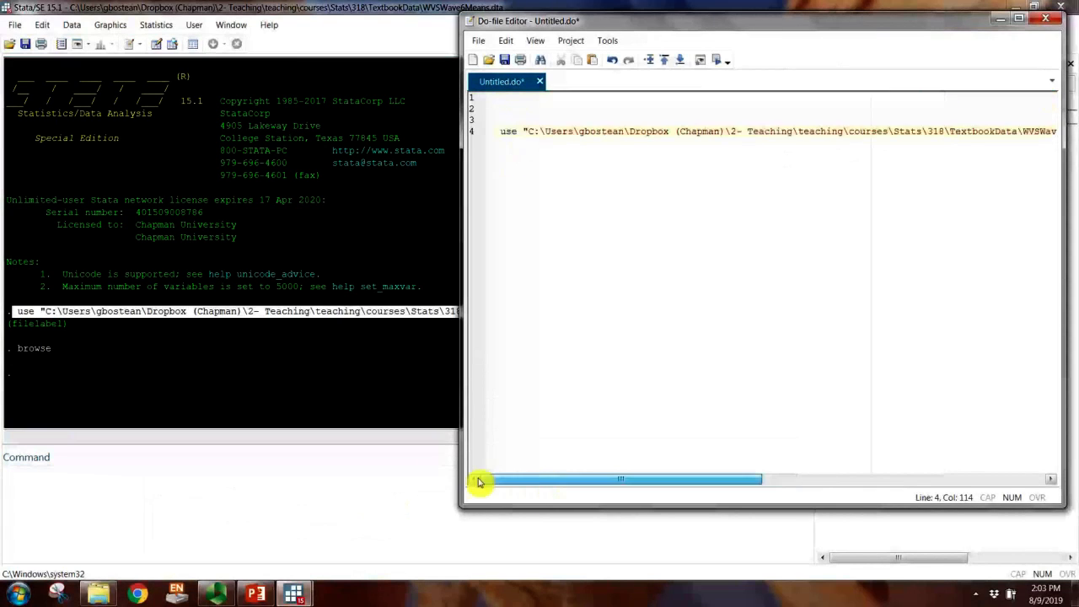
Step: Add the comment *Ch.5 above the use command, widen the editor window and add blank lines through line 6
left_click(509, 120)
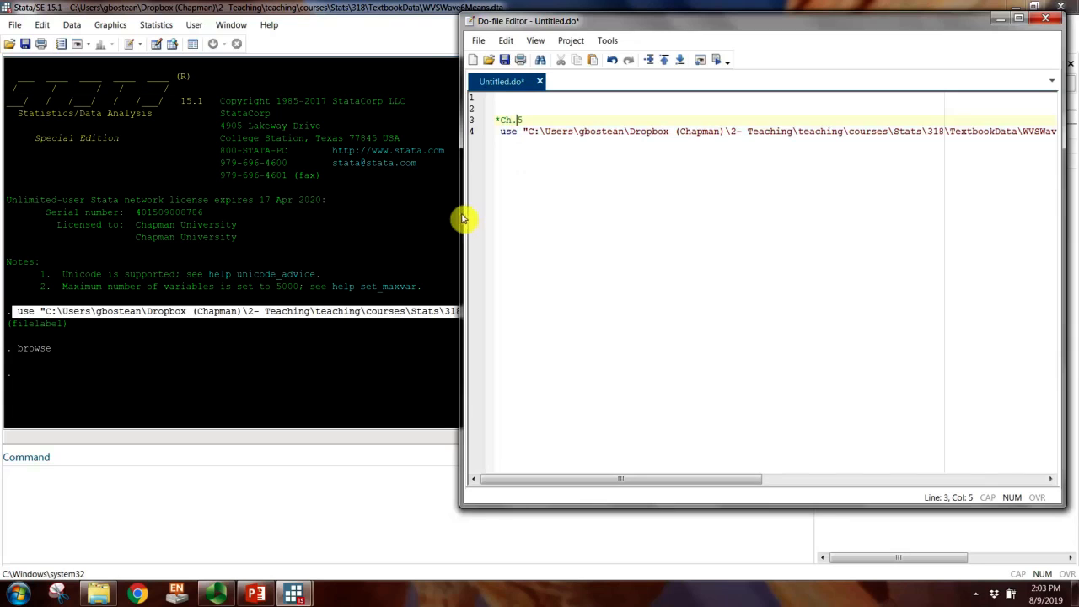
left_click_drag(462, 219, 337, 234)
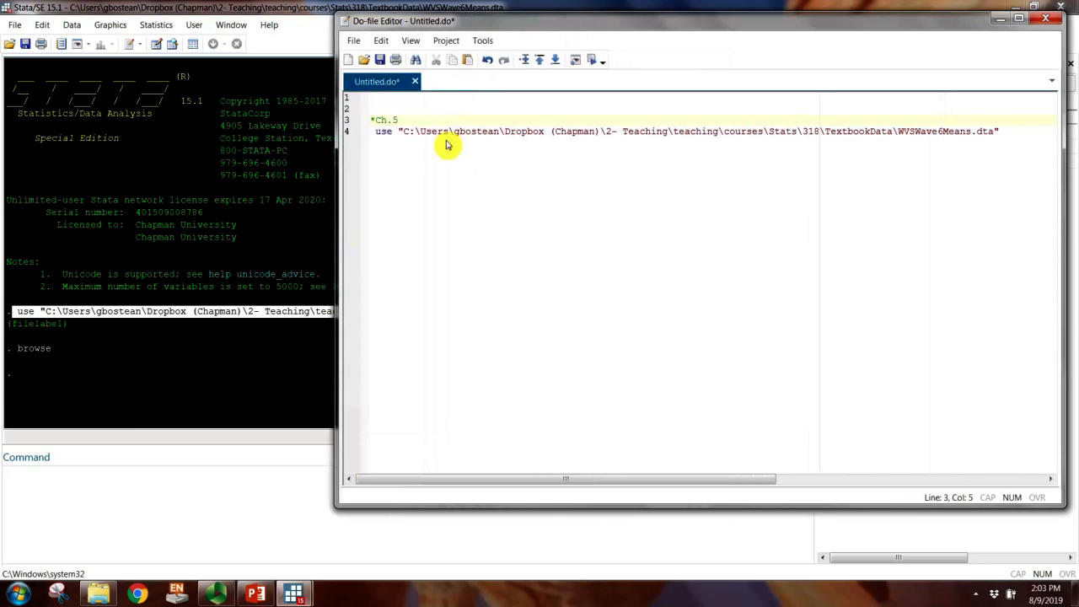
left_click(416, 148)
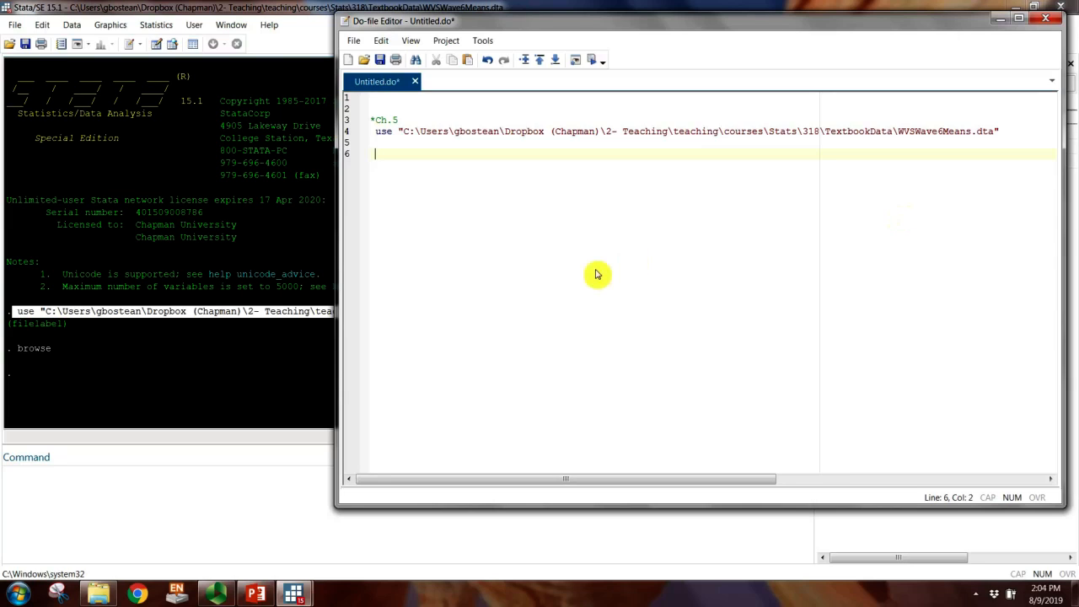
Step: Save the do-file as Ch5.do in the TextbookData folder
left_click(380, 64)
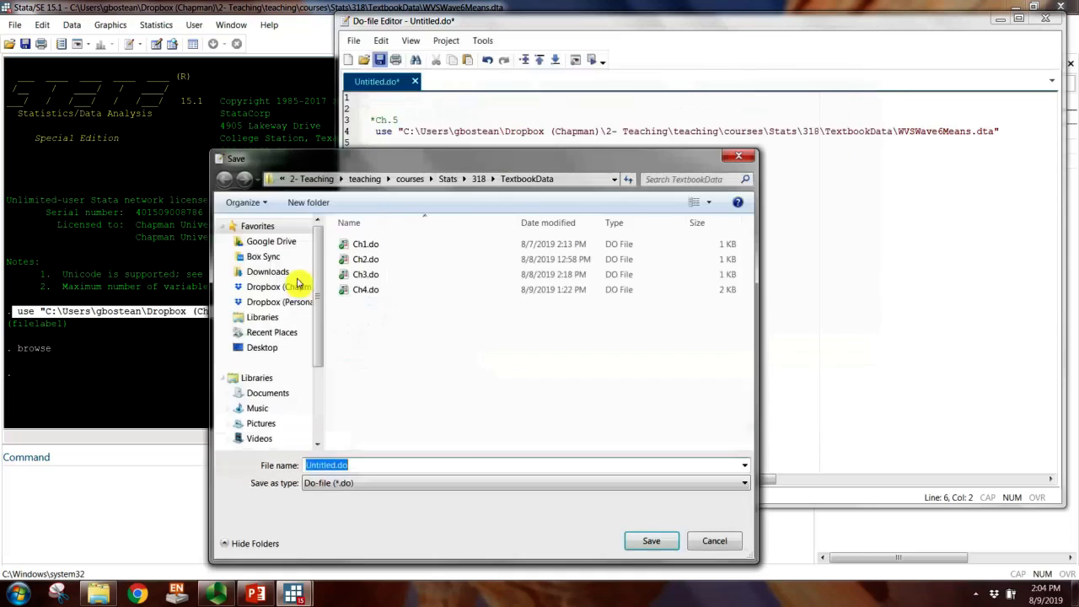
left_click(365, 290)
double_click(318, 466)
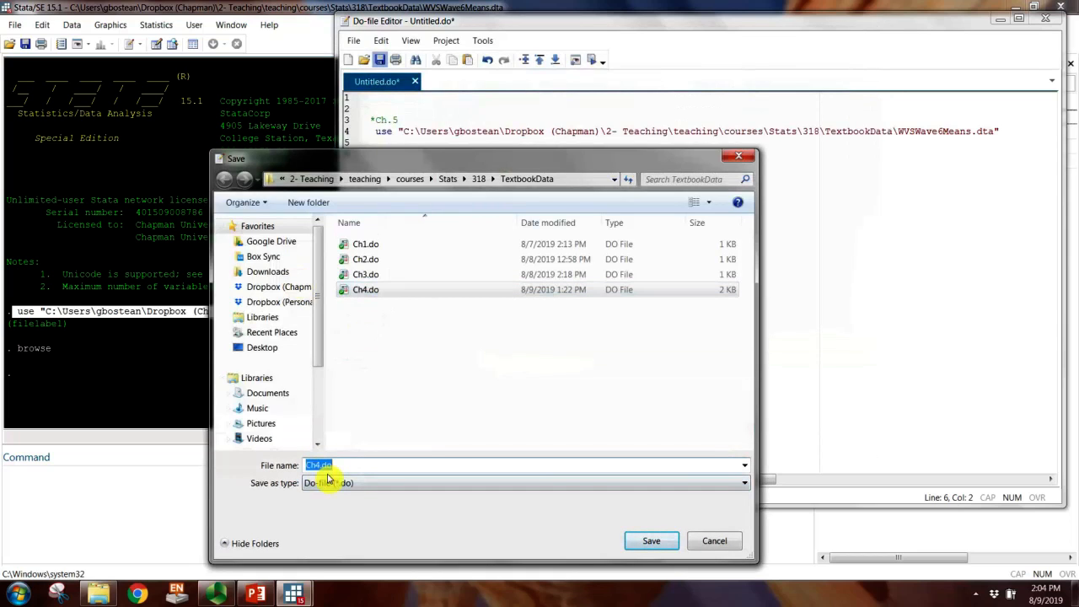
key("BackSpace")
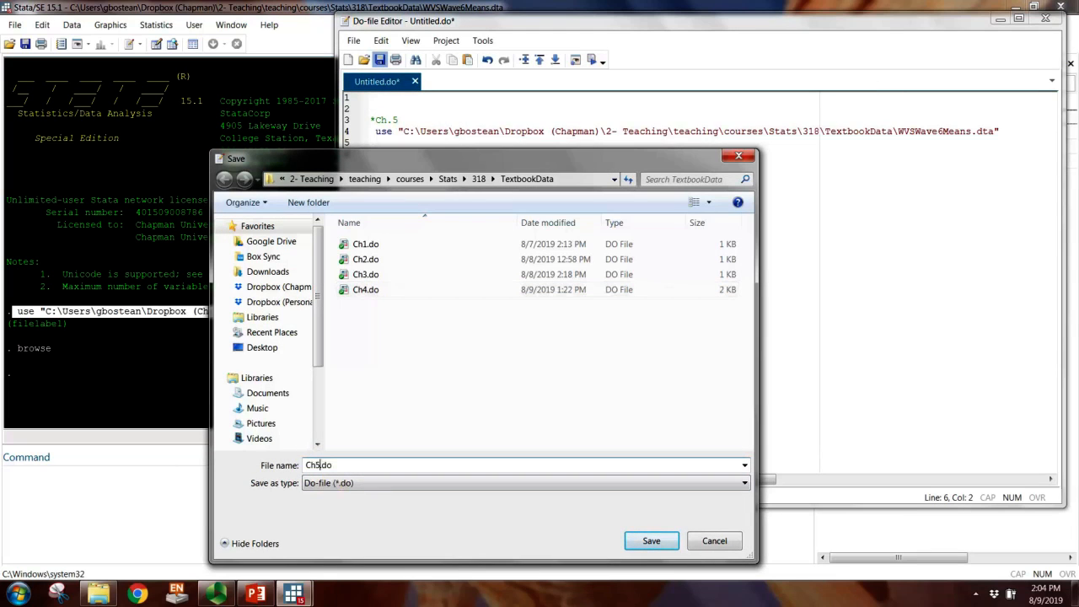
key("Return")
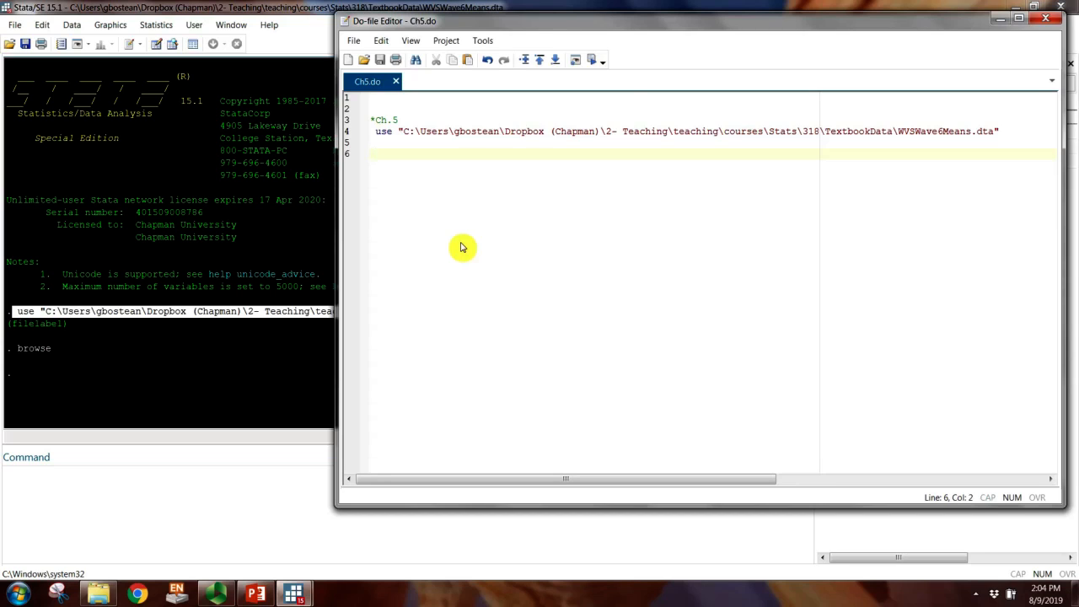
Step: Reposition the do-file window and add the browse command on line 6, followed by two line breaks
left_click_drag(594, 26, 501, 82)
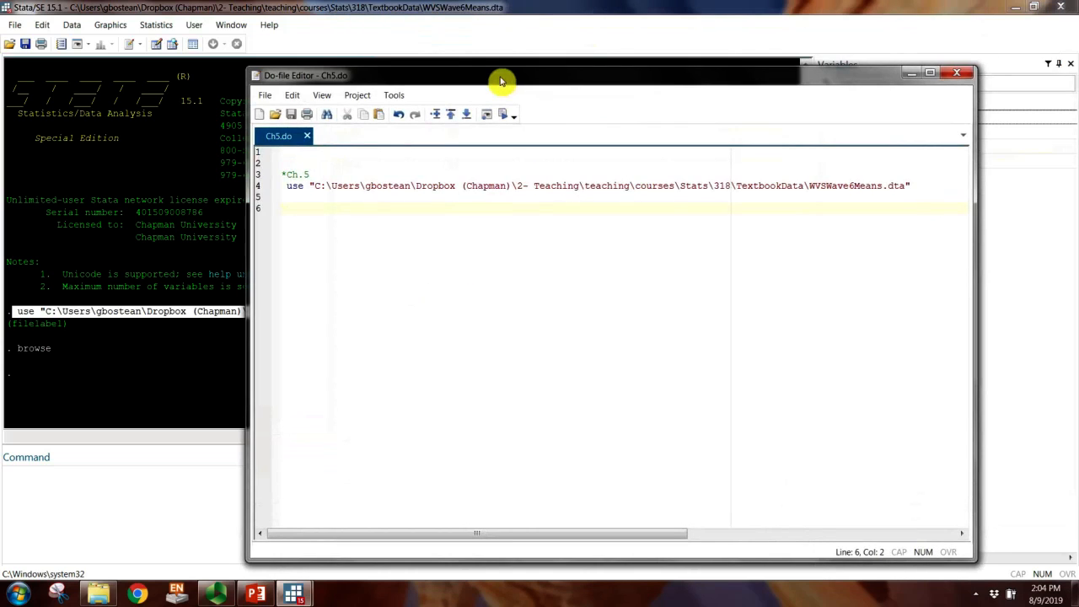
type("browse")
key("Return")
key("Return")
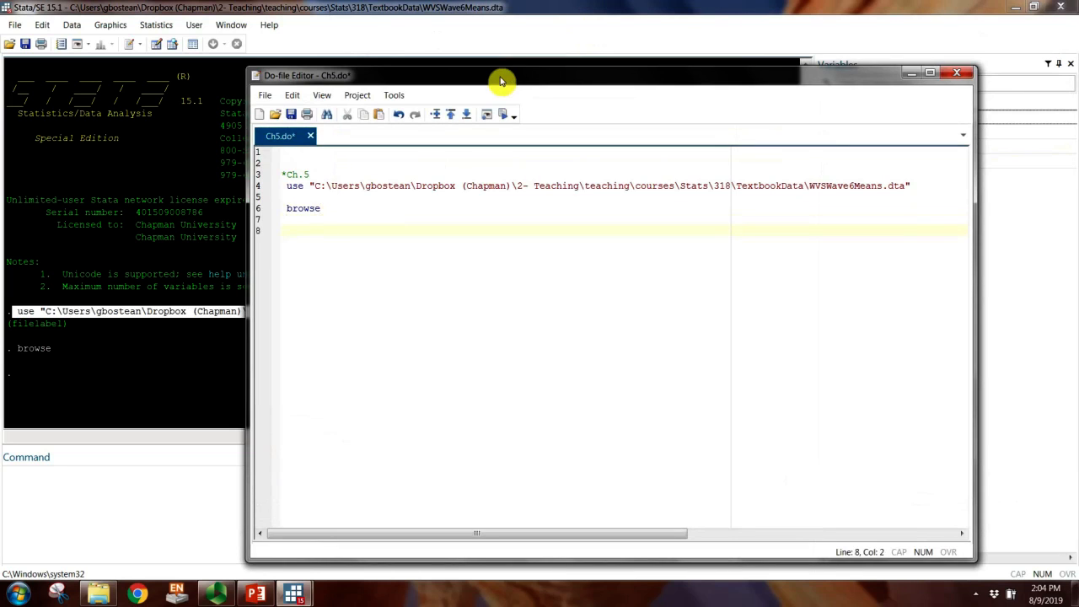
Step: Narrow, shorten and reposition the do-file window to uncover the variable list, and start a tabstat command on line 8
left_click_drag(977, 261, 915, 256)
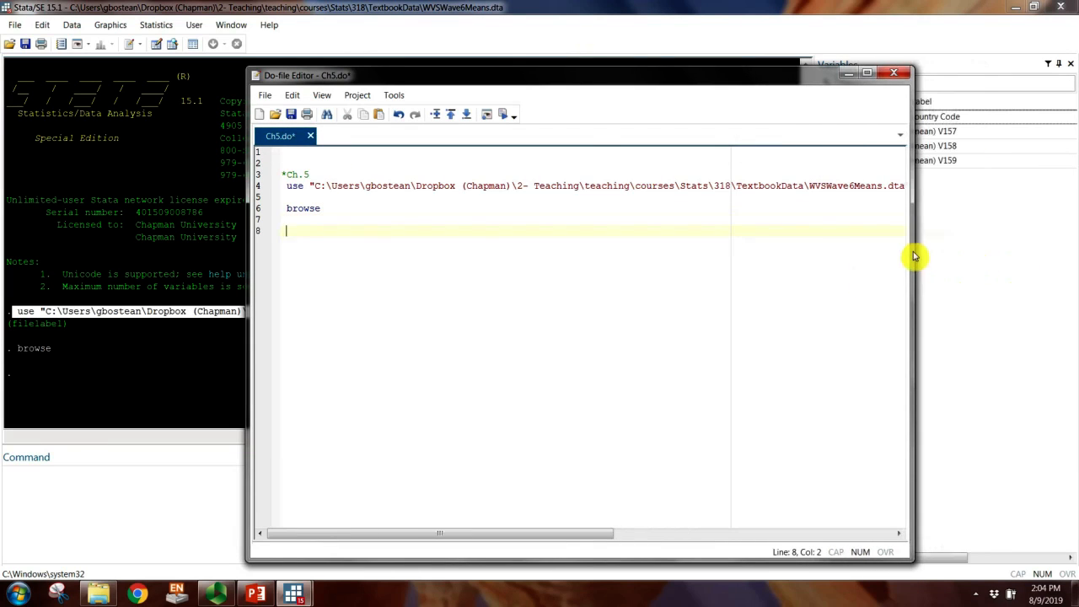
left_click_drag(734, 74, 618, 69)
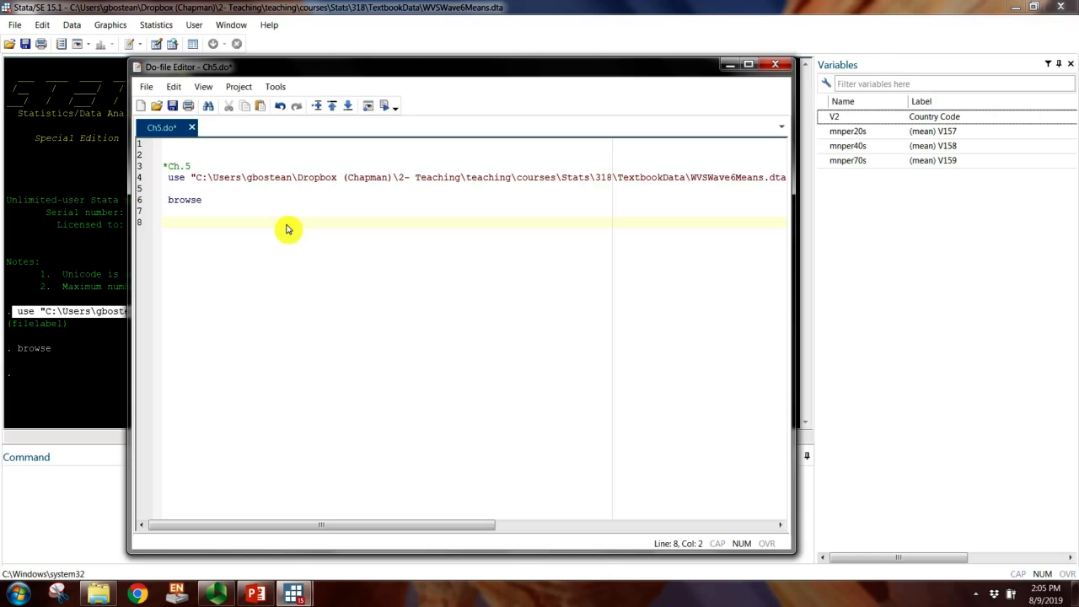
type("tabstat")
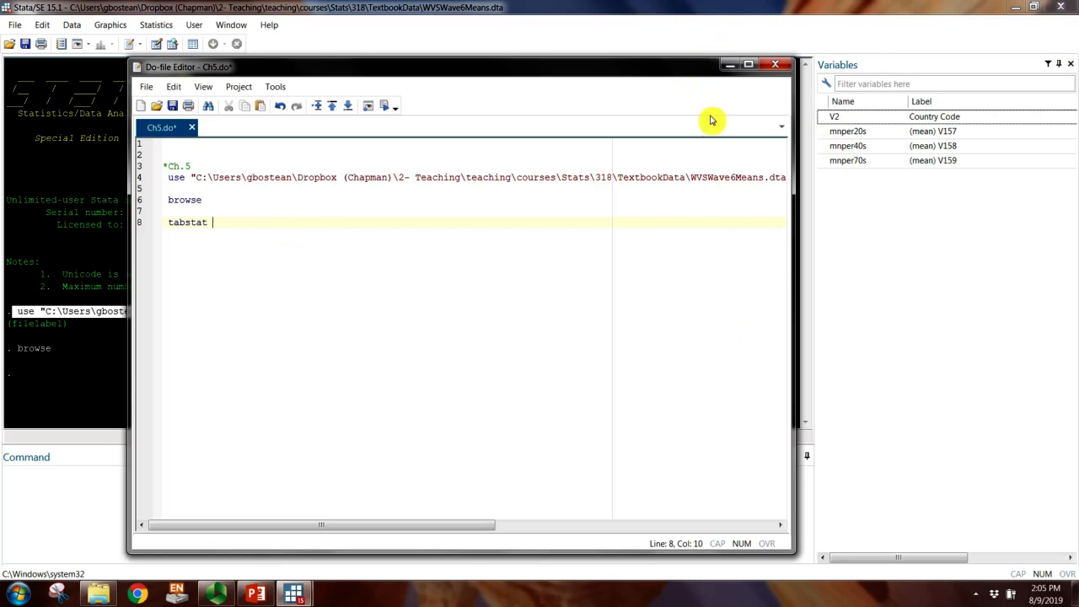
left_click_drag(604, 554, 600, 420)
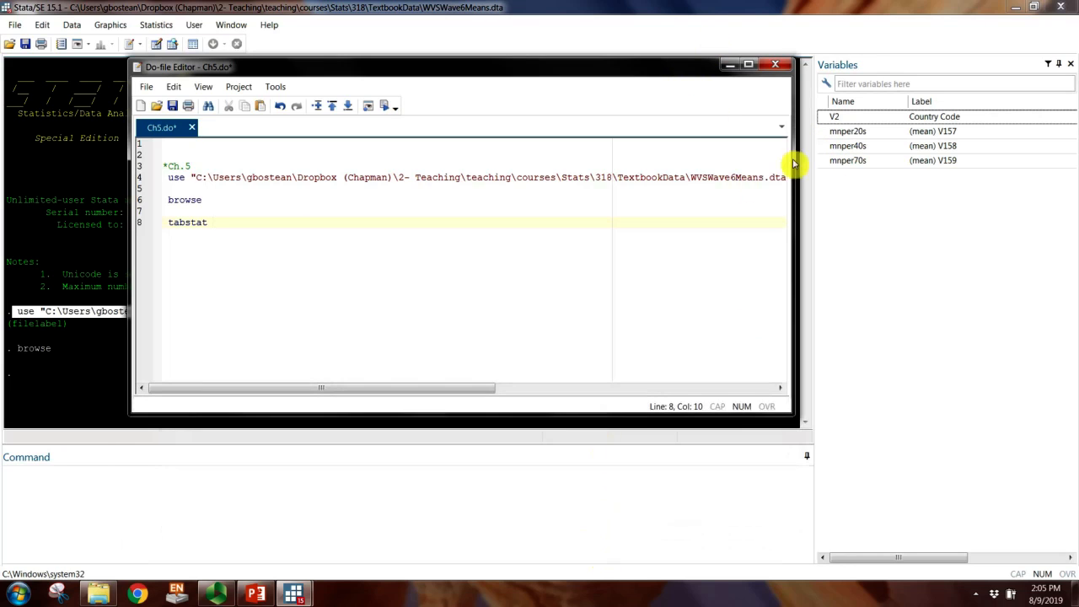
Step: Pick mnper20s and mnper70s from the variable list and copy them into the tabstat command on line 8
left_click(822, 134)
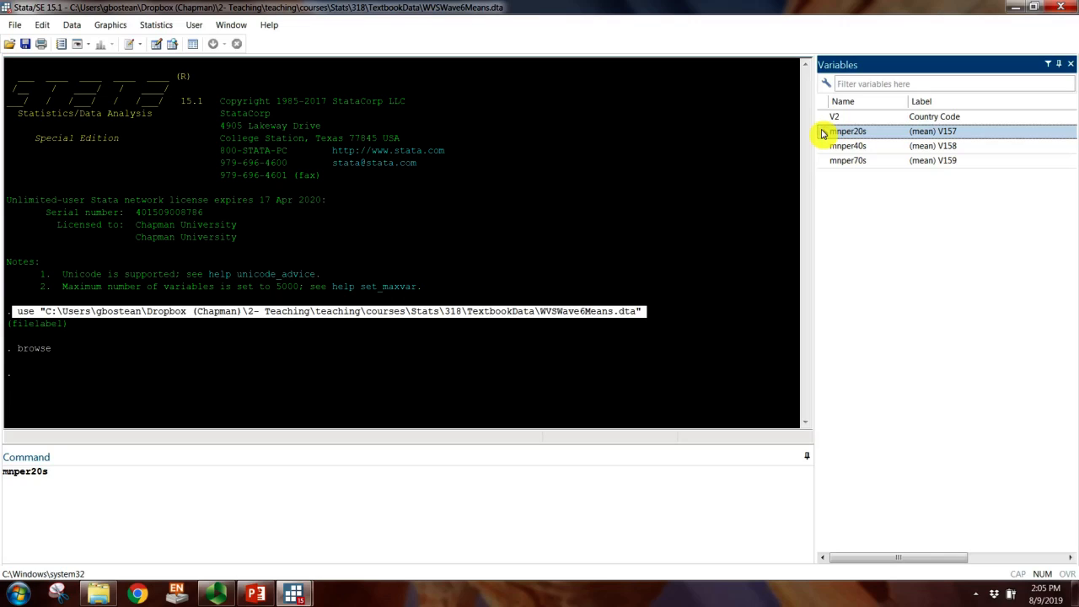
left_click(823, 163)
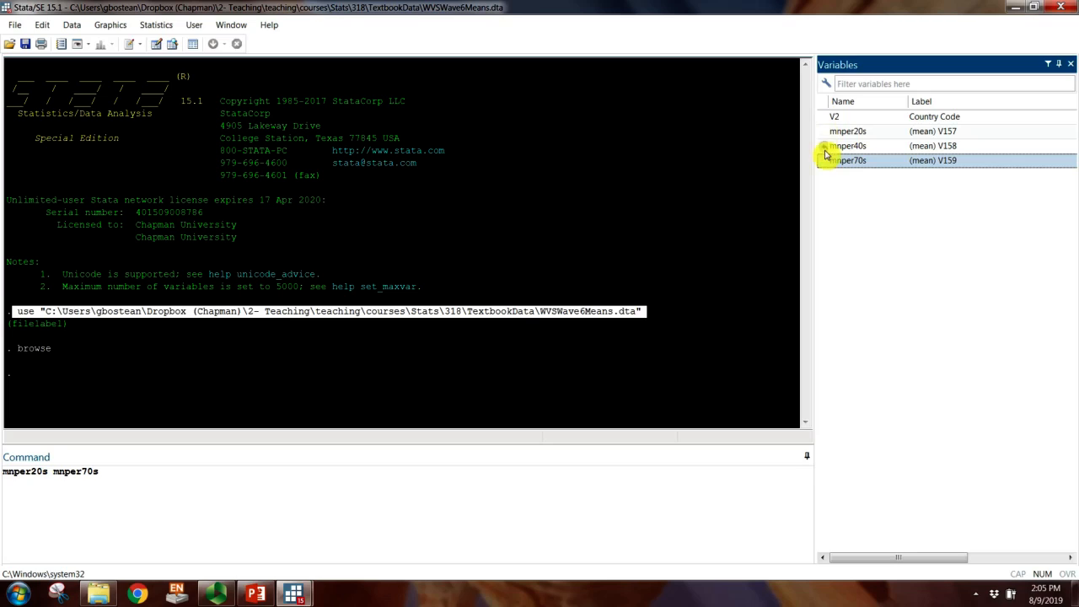
left_click(106, 486)
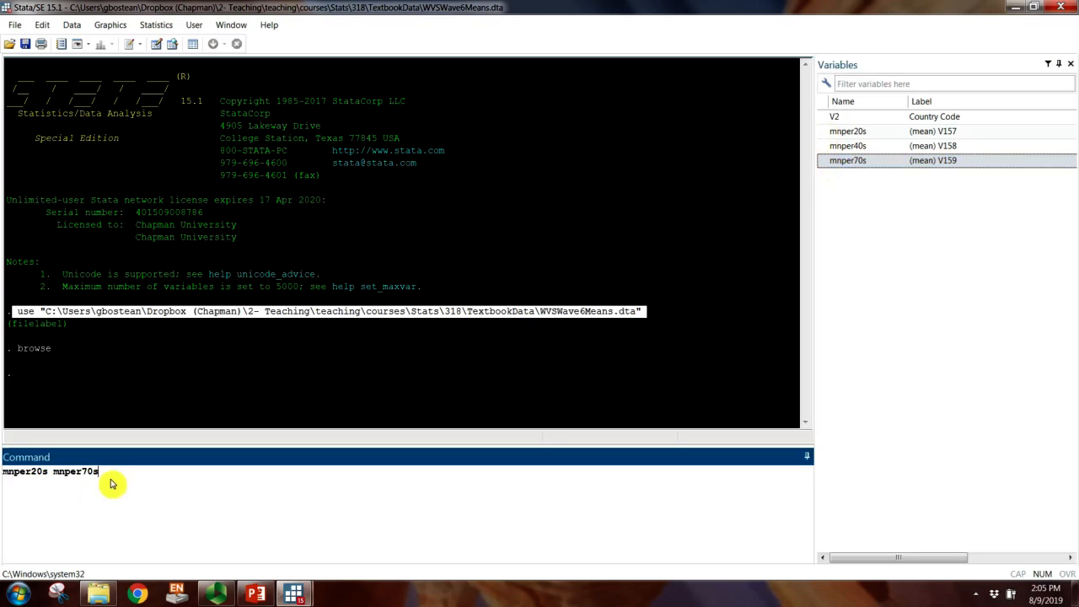
left_click_drag(1, 490, 2, 473)
key("ctrl+c")
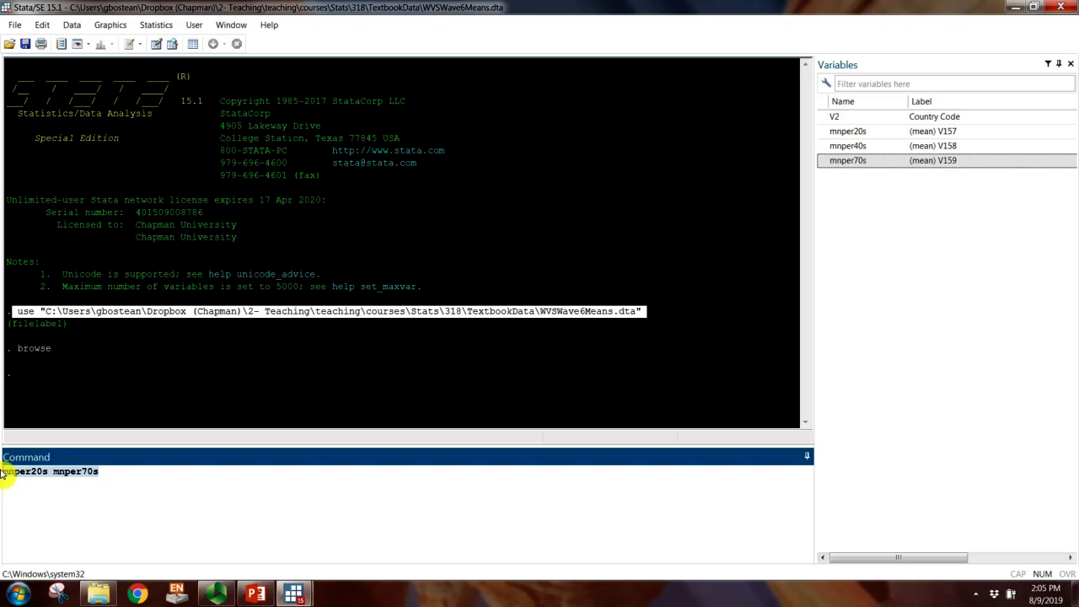
mouse_move(294, 593)
left_click(311, 542)
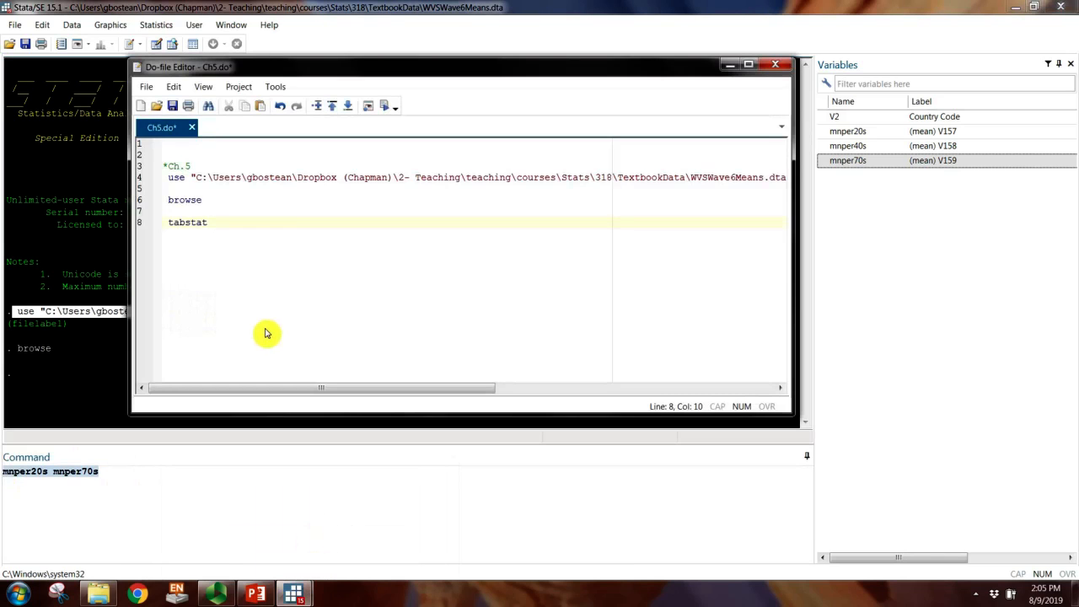
key("ctrl+v")
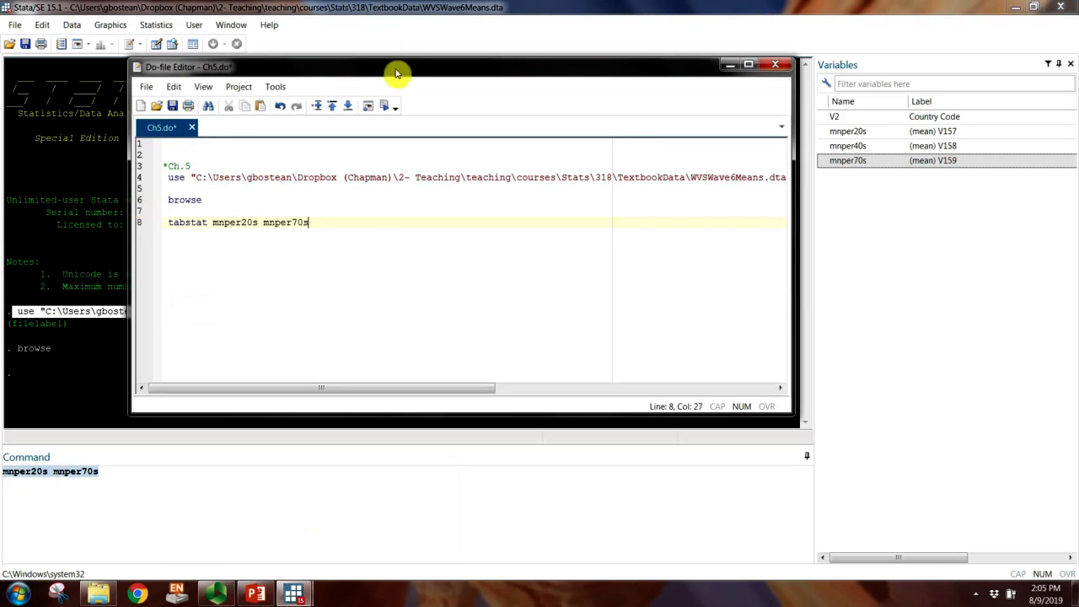
Step: Complete line 8 as tabstat mnper20s mnper70s, statistic(range) and run that line
left_click_drag(397, 74, 634, 212)
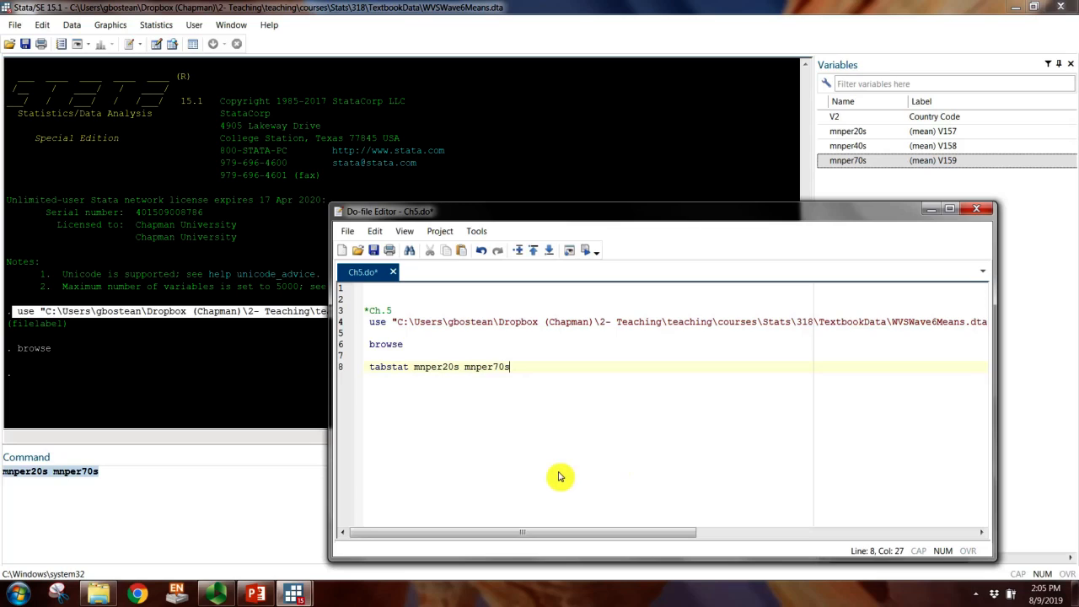
type(",sta")
key("BackSpace")
key("BackSpace")
key("BackSpace")
type("statistic(range")
double_click(394, 368)
left_click(586, 251)
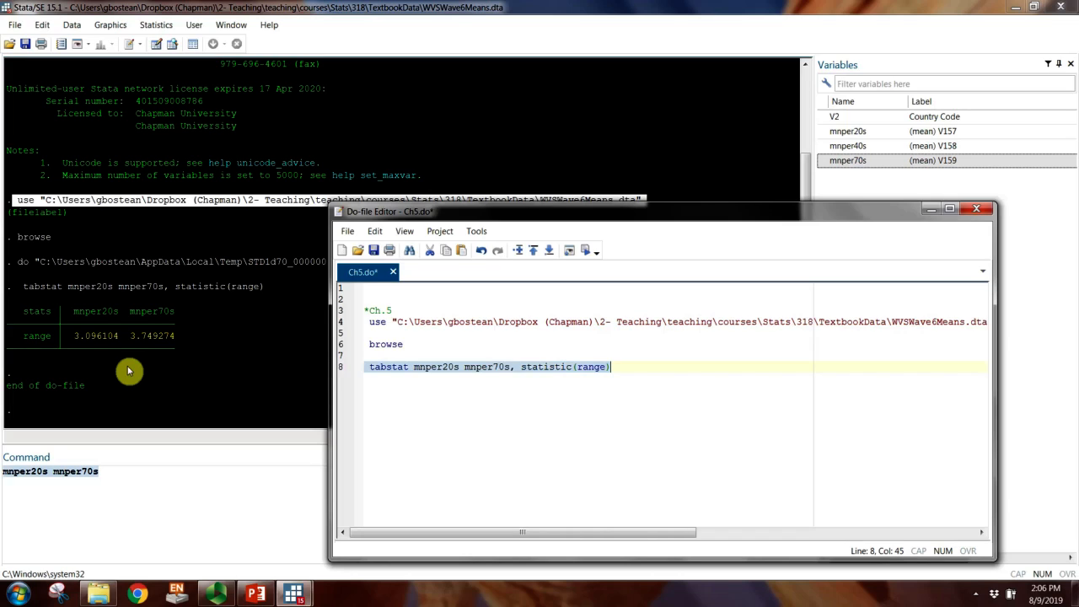
Step: Add the command summarize mnper20s mnper70s on line 9 of the do-file and run that line
left_click(439, 393)
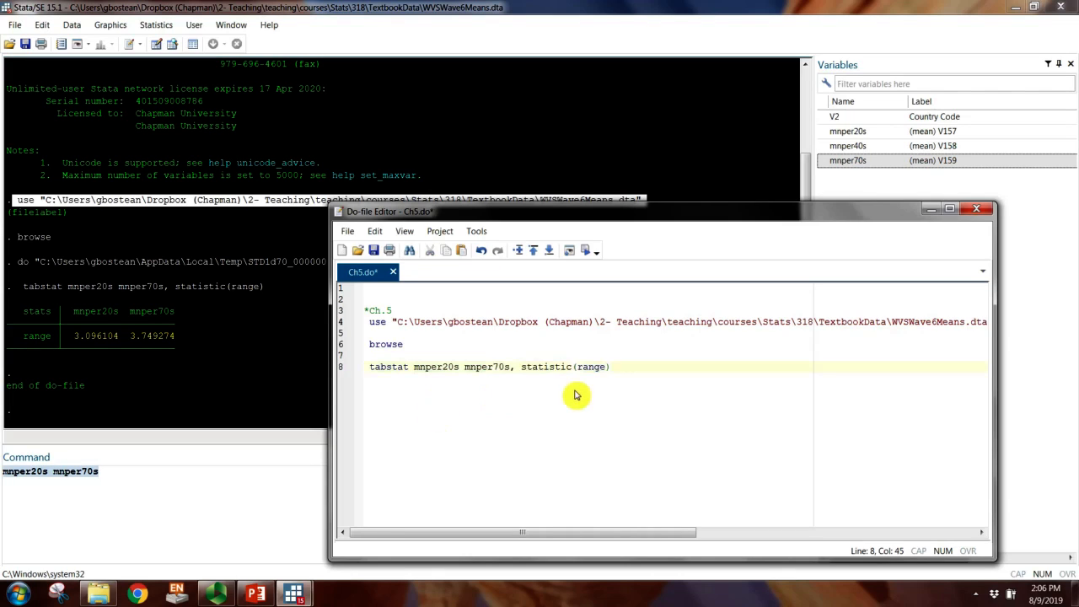
key("Return")
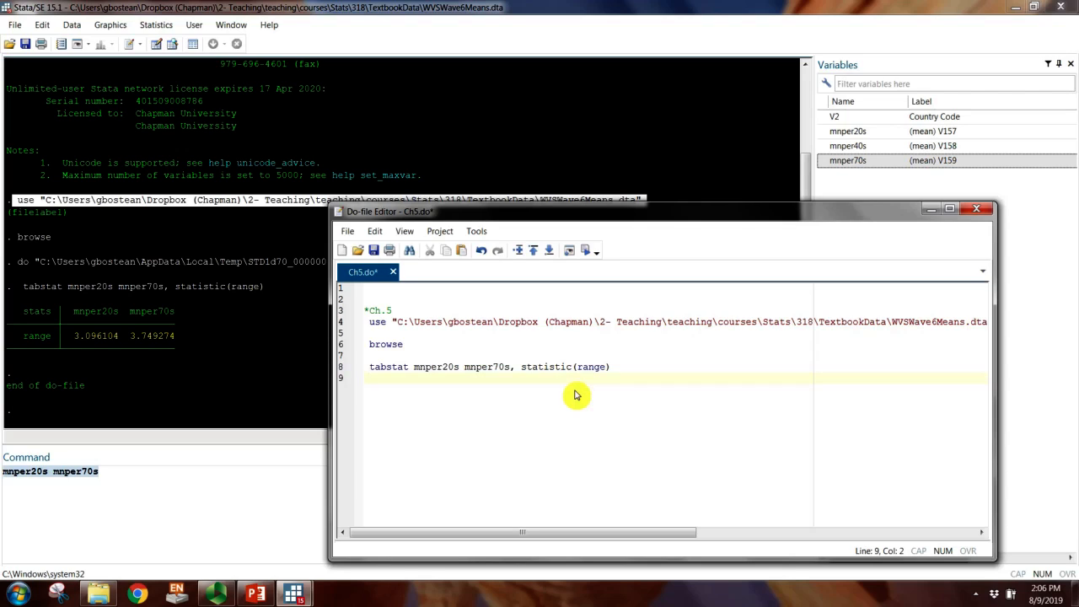
type("tab")
type("ummarize")
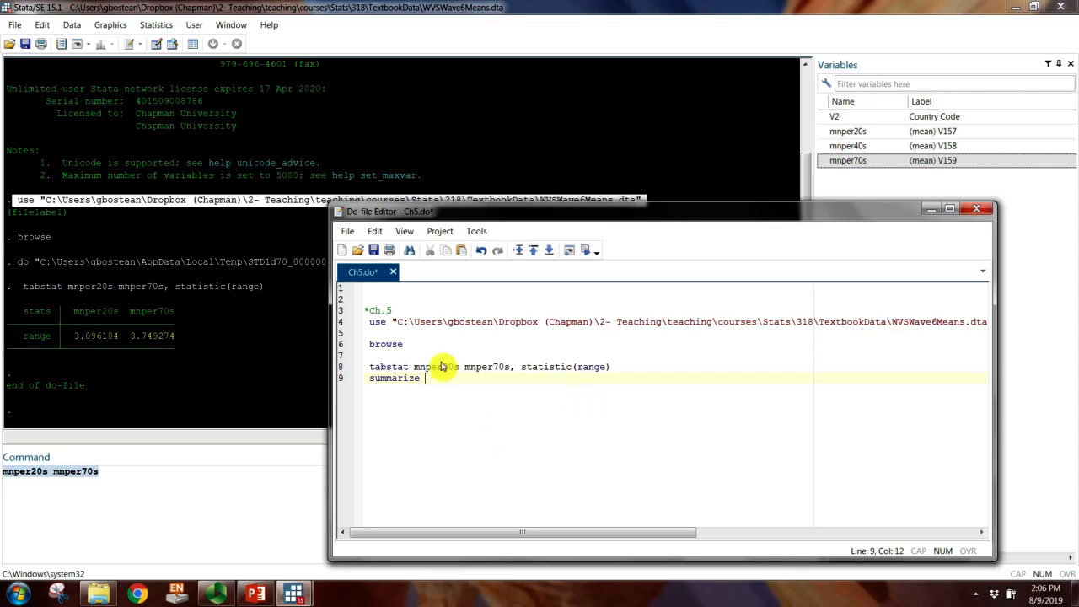
left_click_drag(413, 368, 523, 378)
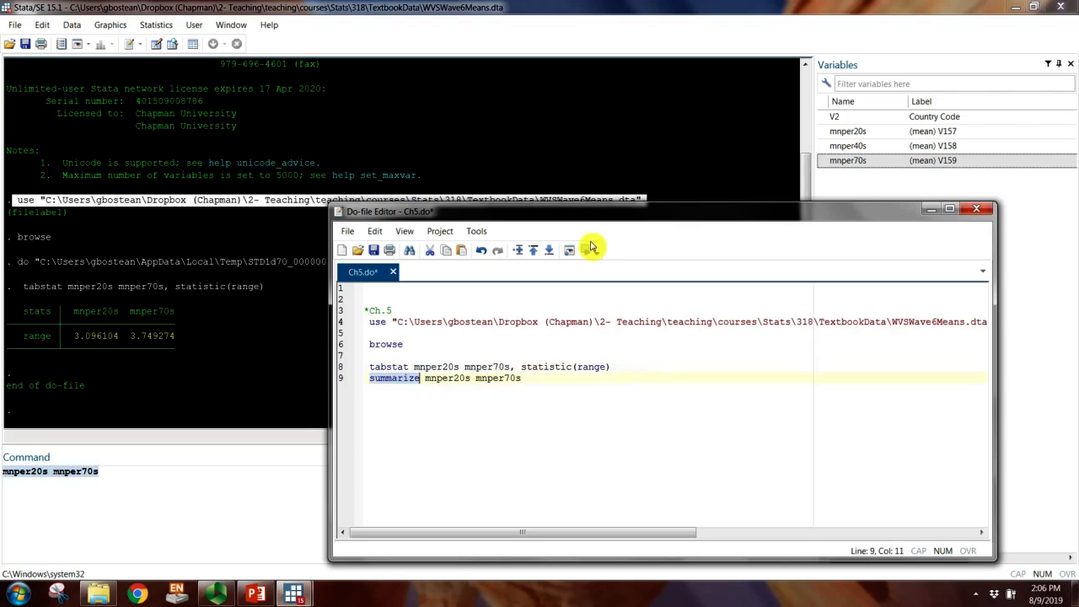
left_click(585, 250)
Step: Move and narrow the do-file window to clear the results, and examine the summarize output for mnper20s and mnper70s
left_click_drag(433, 210, 535, 211)
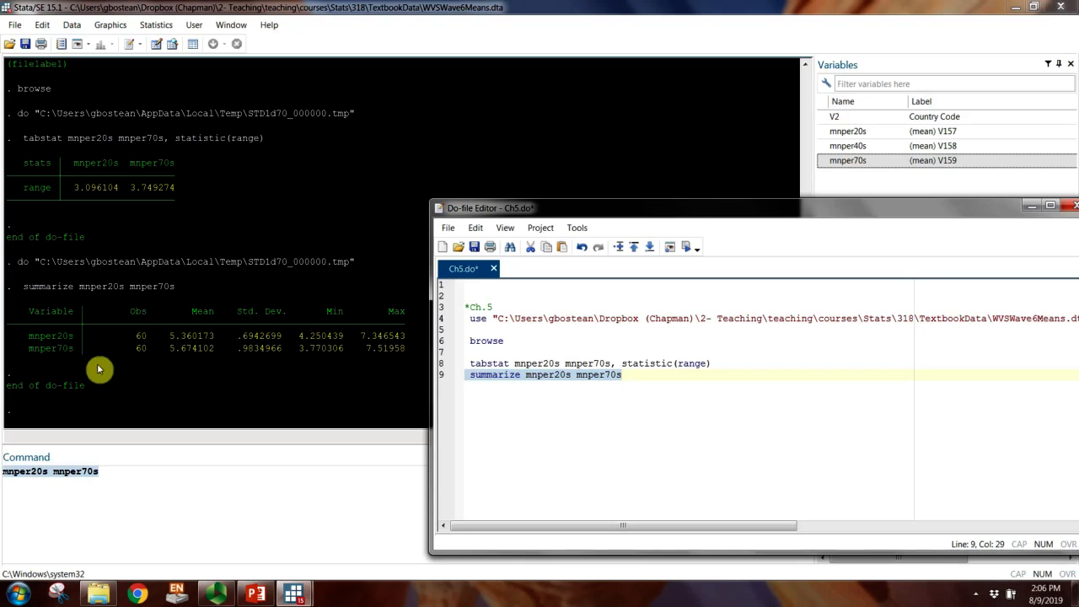
left_click(588, 401)
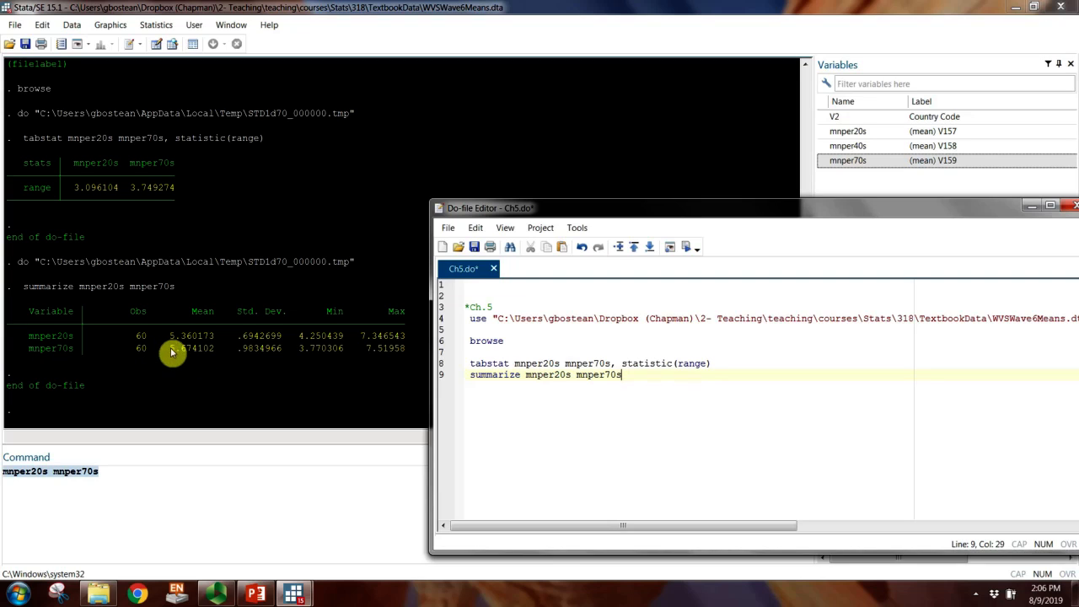
left_click_drag(171, 353, 213, 355)
left_click(213, 355)
left_click(299, 596)
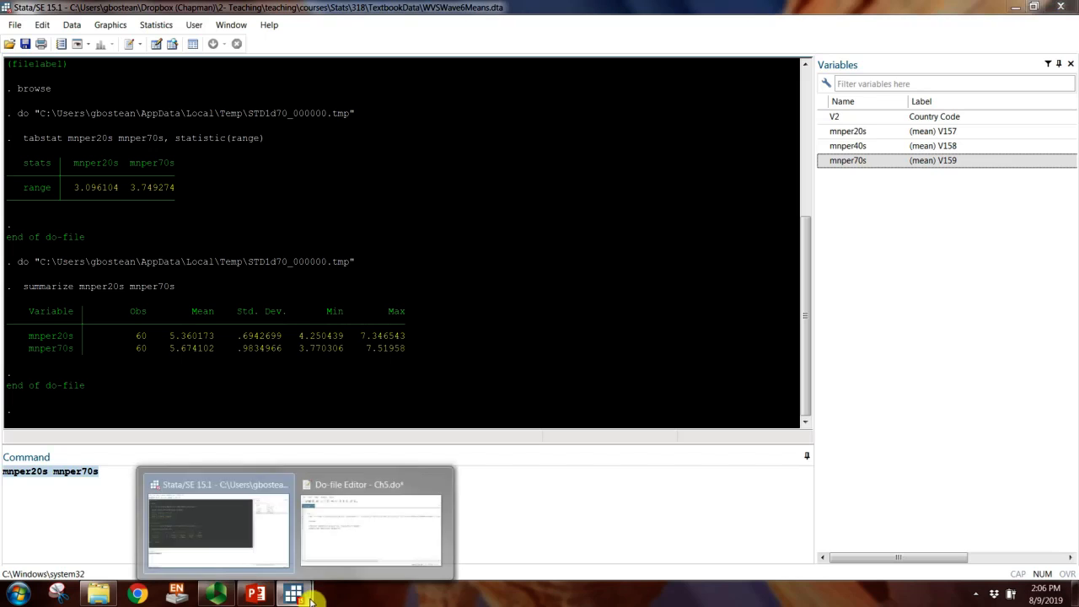
left_click(336, 539)
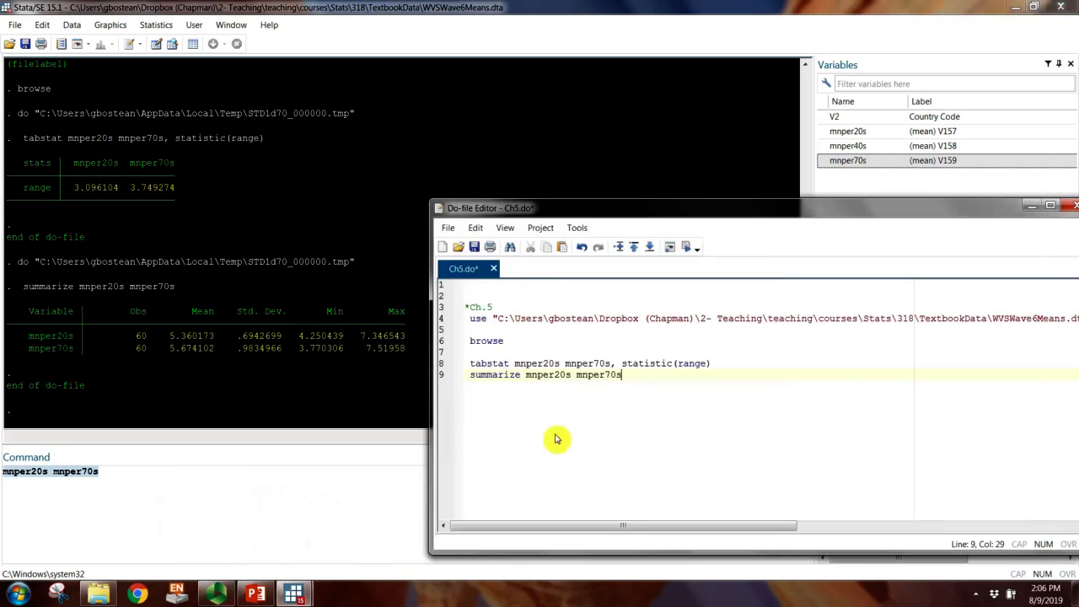
left_click_drag(429, 422, 578, 435)
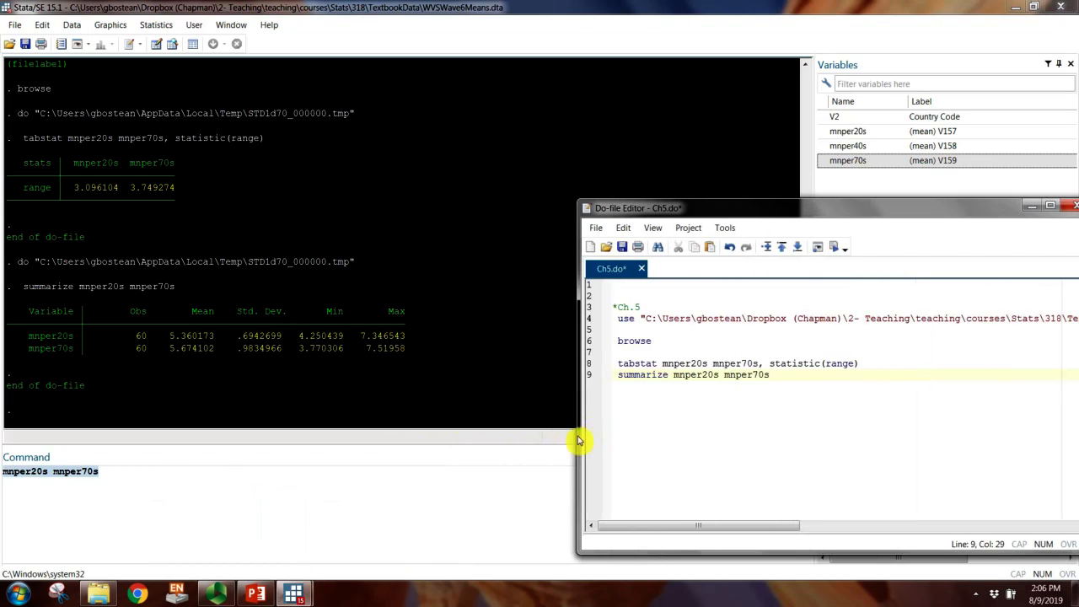
left_click_drag(809, 215, 699, 209)
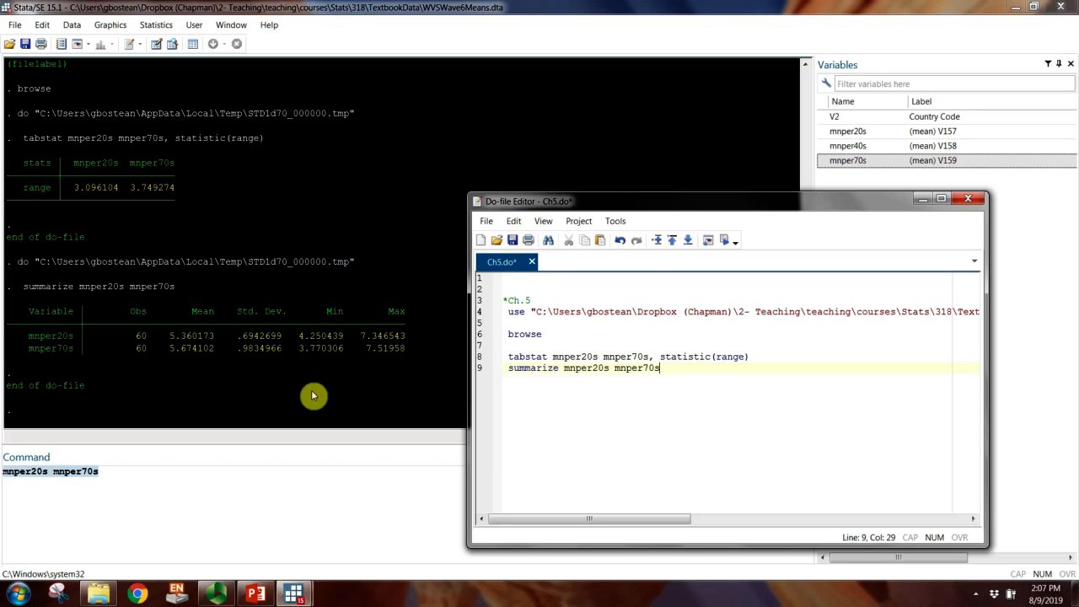
Step: Run histogram mnper20s from a new line 10 and arrange the graph and do-file windows side by side
key("Return")
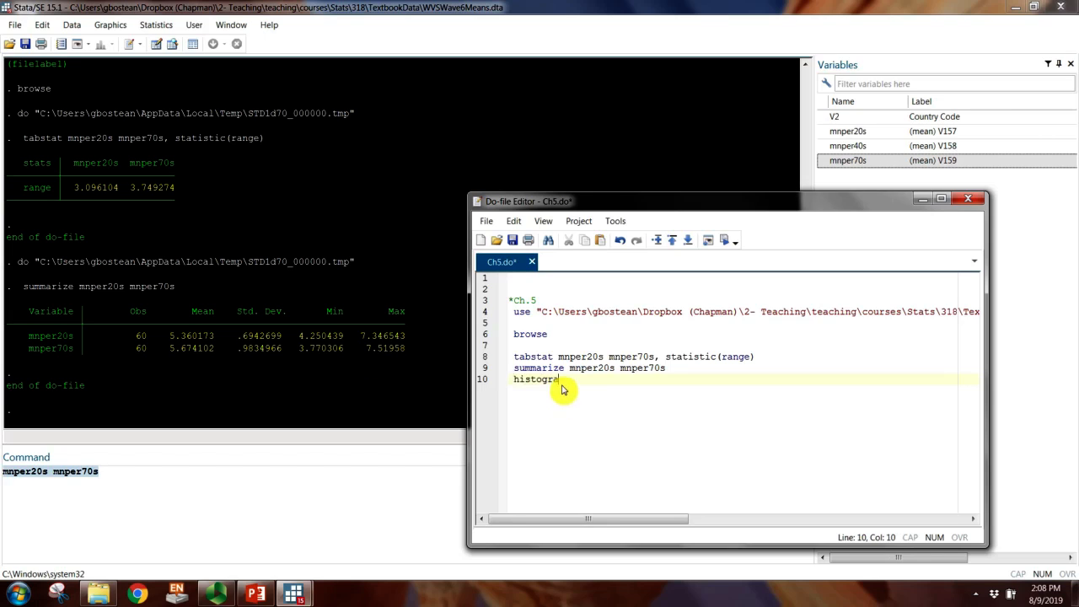
double_click(581, 369)
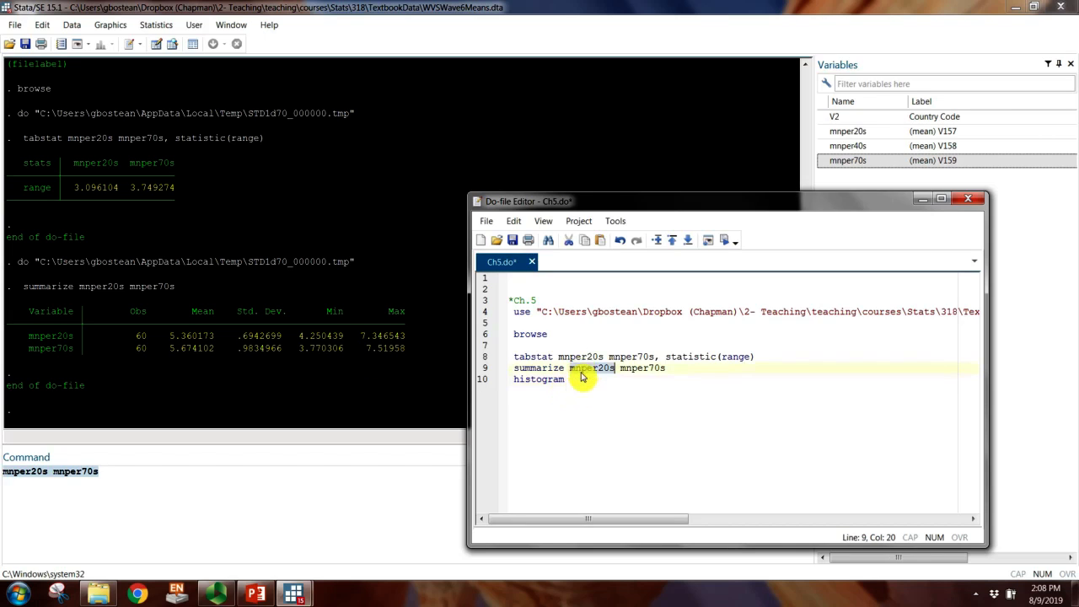
left_click_drag(581, 379, 590, 380)
double_click(544, 379)
left_click(729, 240)
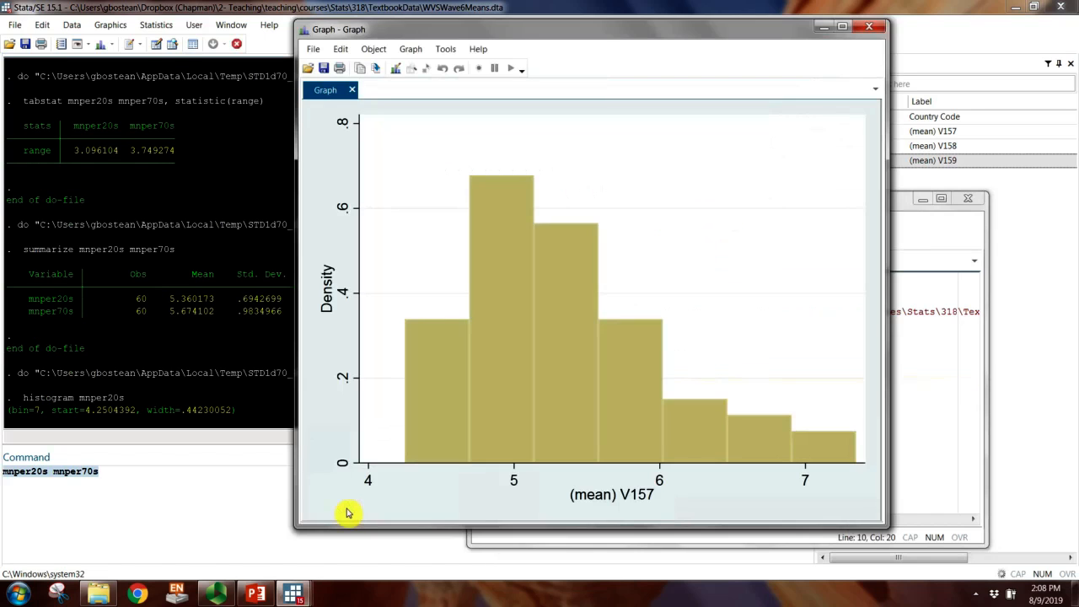
left_click_drag(570, 34, 324, 38)
left_click_drag(694, 199, 793, 199)
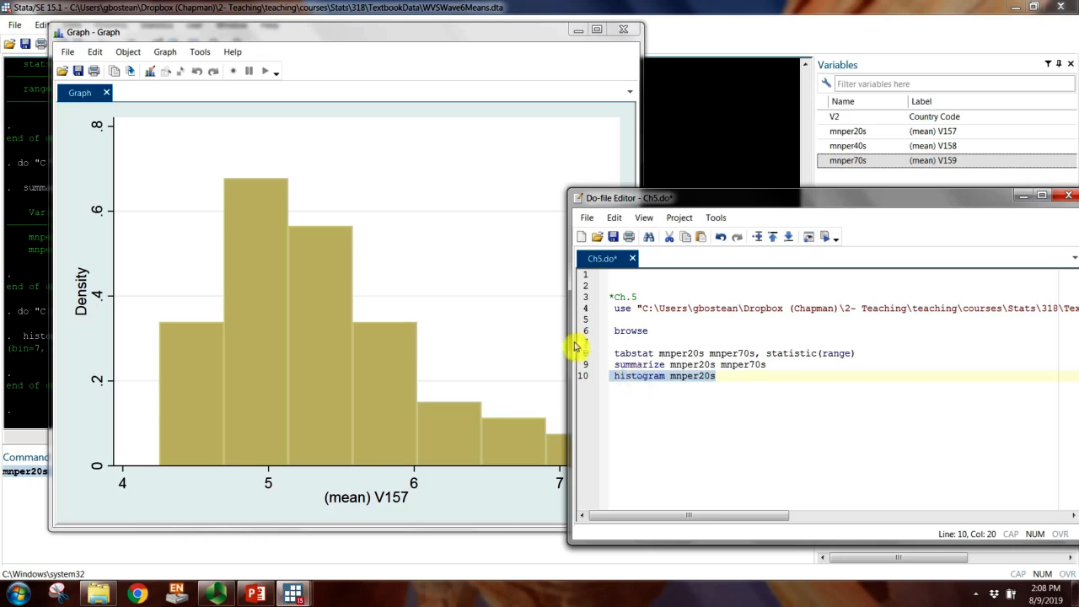
Step: Add the command histogram mnper70s on line 11 by duplicating line 10, and save the do-file
left_click(668, 391)
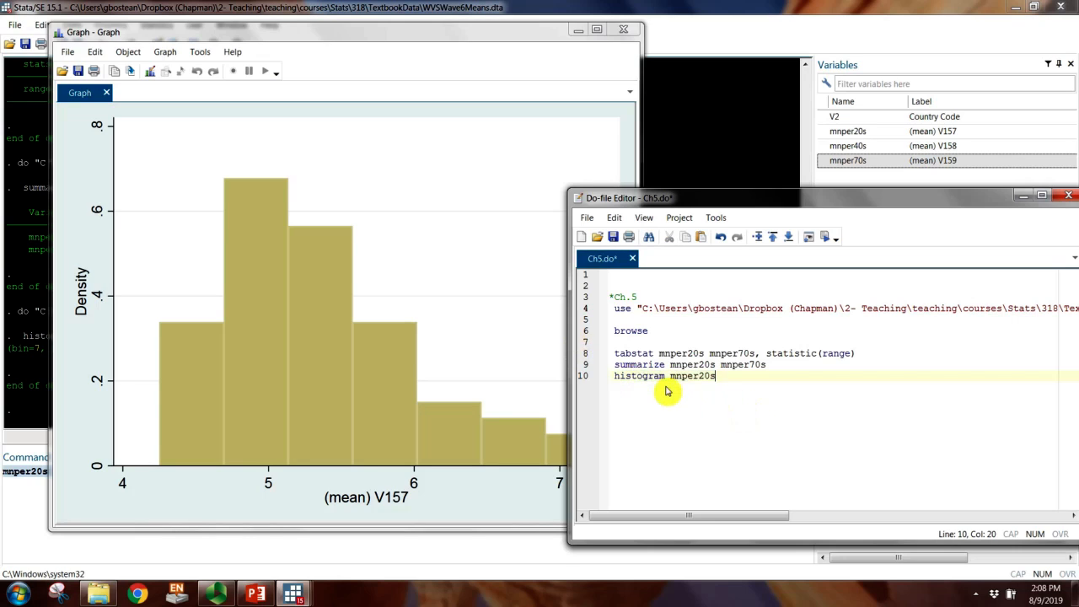
key("Return")
type("histogram mnper20s")
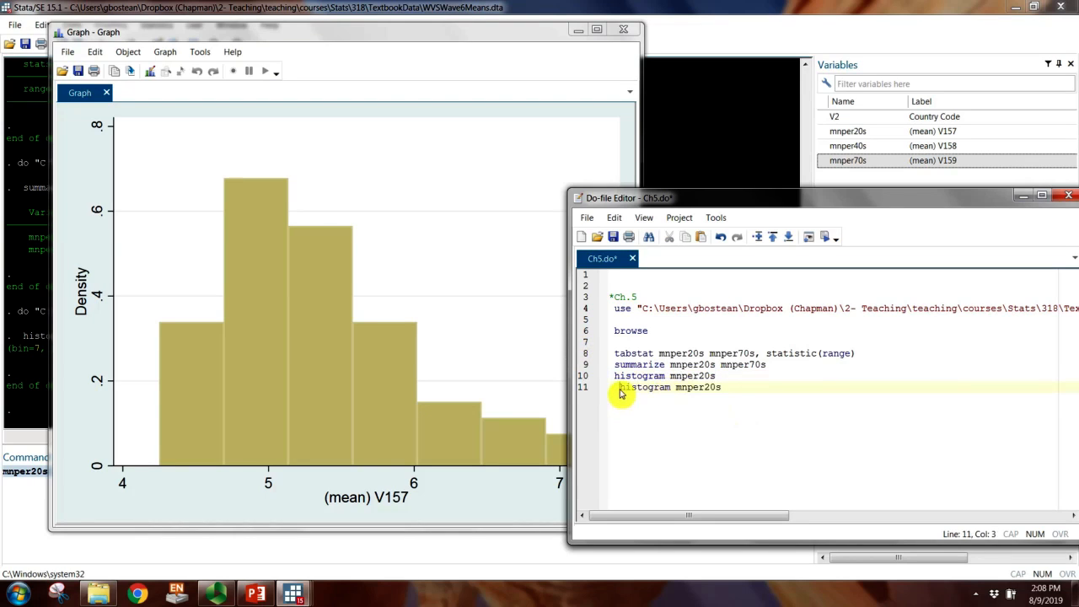
key("BackSpace")
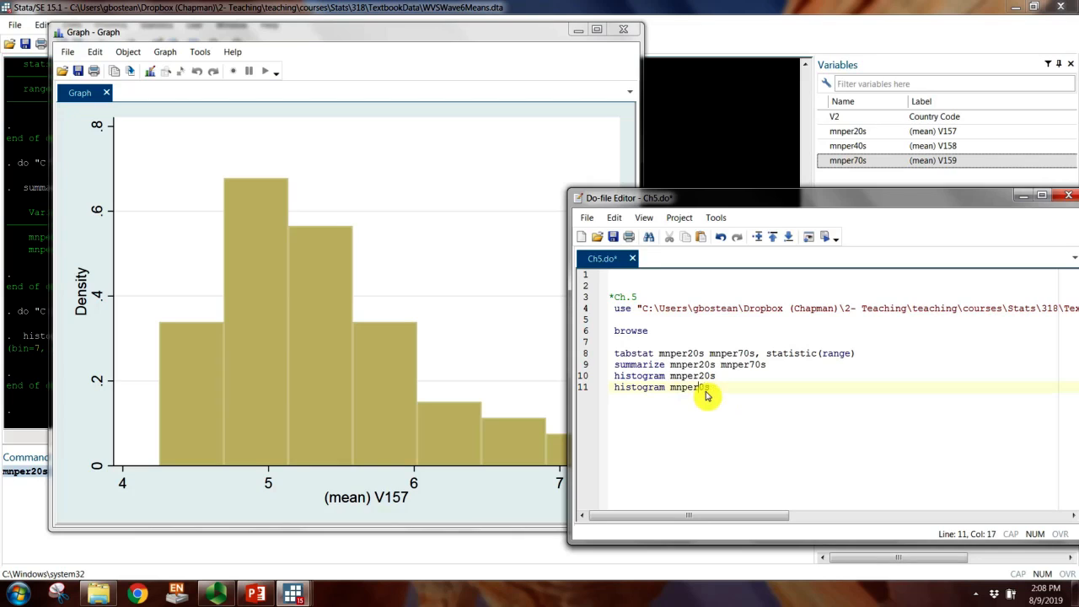
type("7")
key("End")
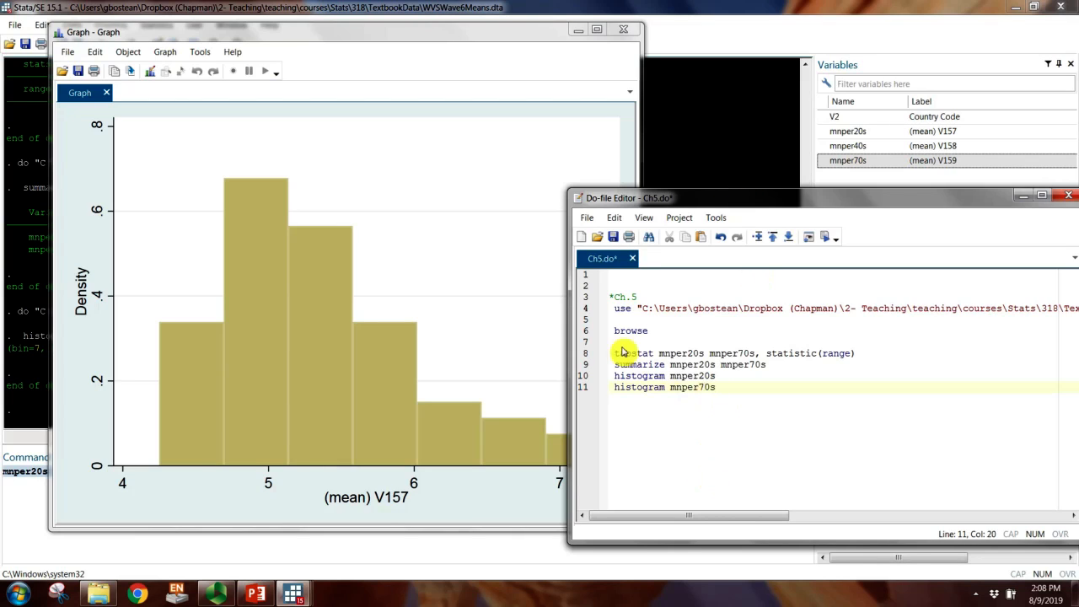
left_click_drag(568, 314, 661, 321)
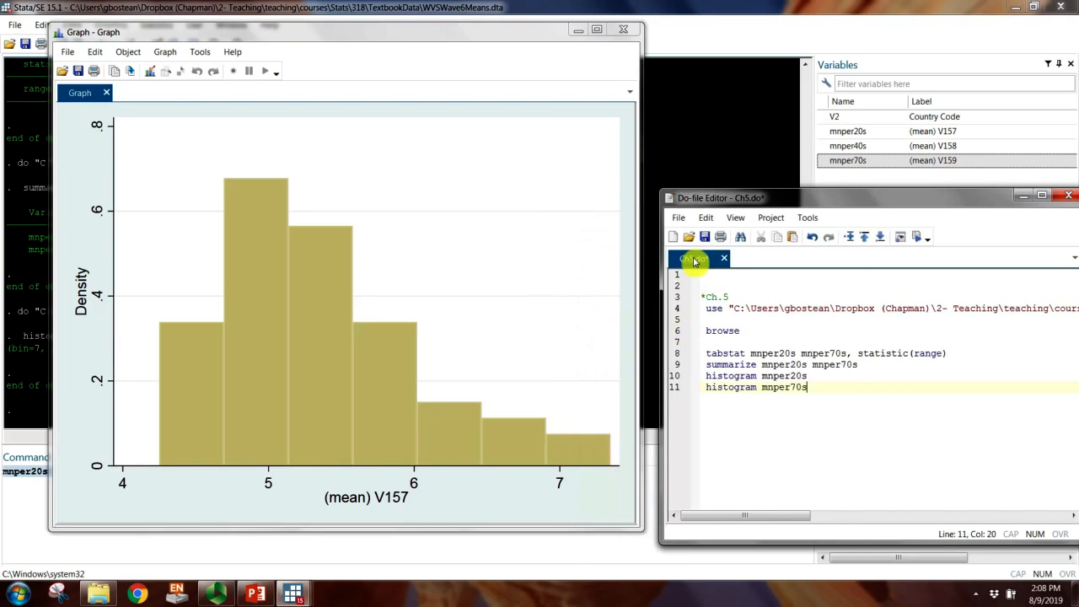
left_click(704, 237)
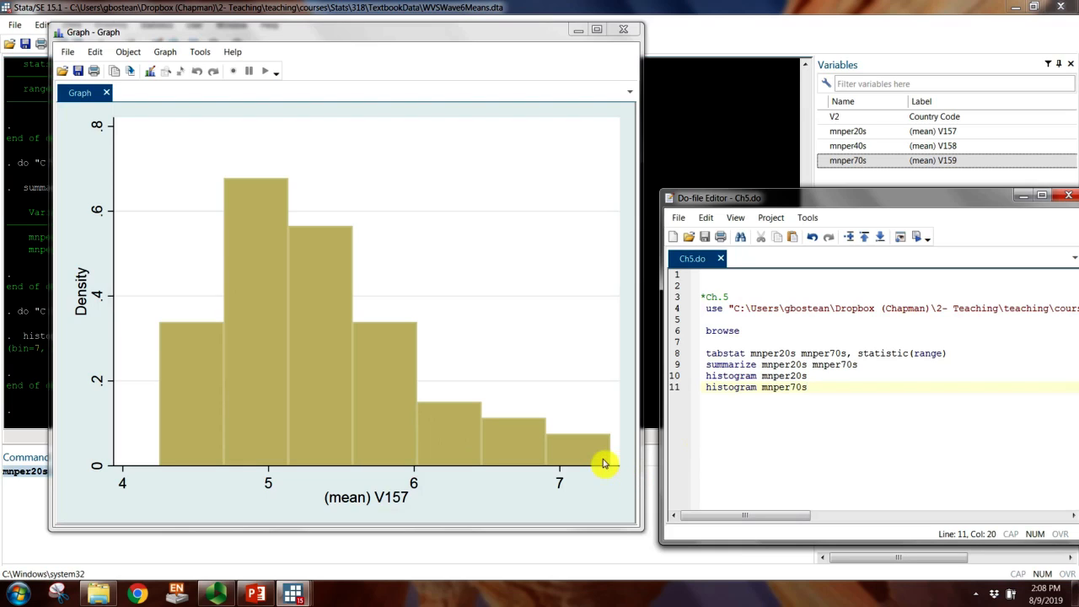
double_click(734, 389)
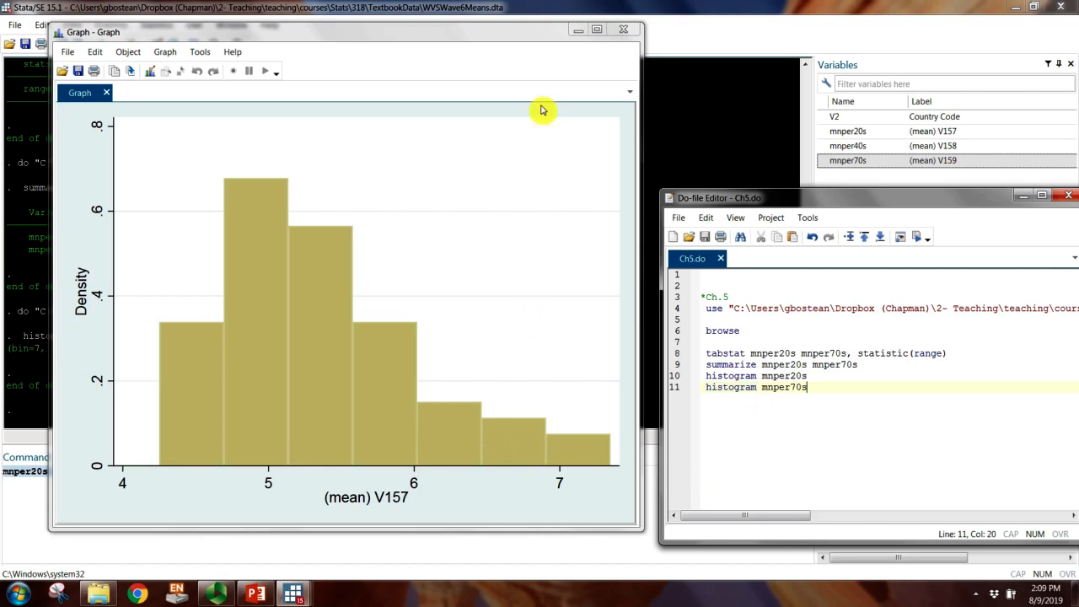
left_click(216, 595)
left_click(484, 145)
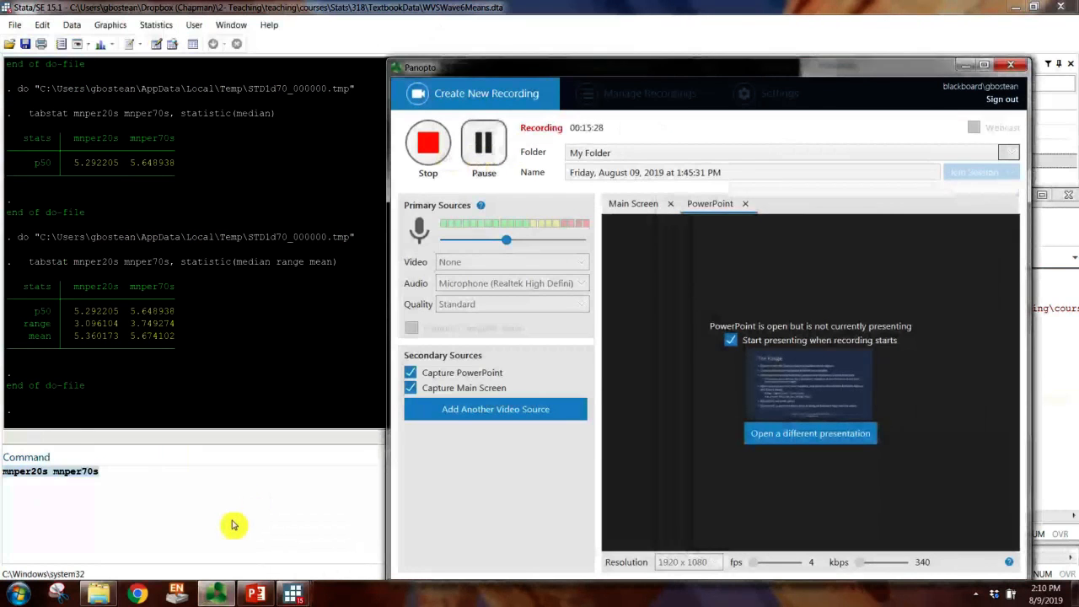
Step: Switch from the recorder back to Stata, bring the mnper20s histogram window forward and close it
left_click(234, 523)
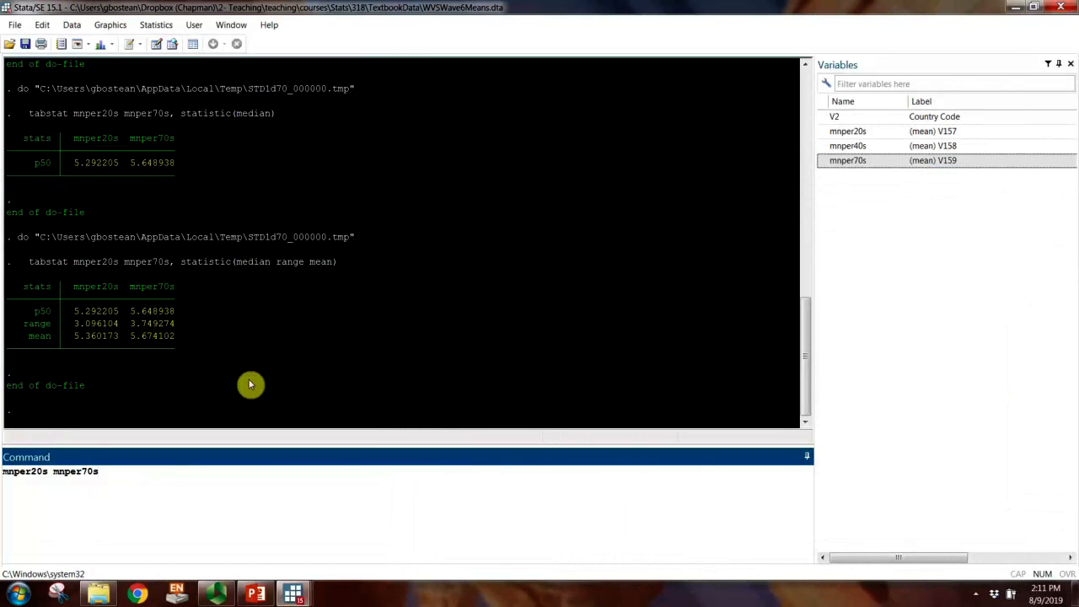
left_click(292, 595)
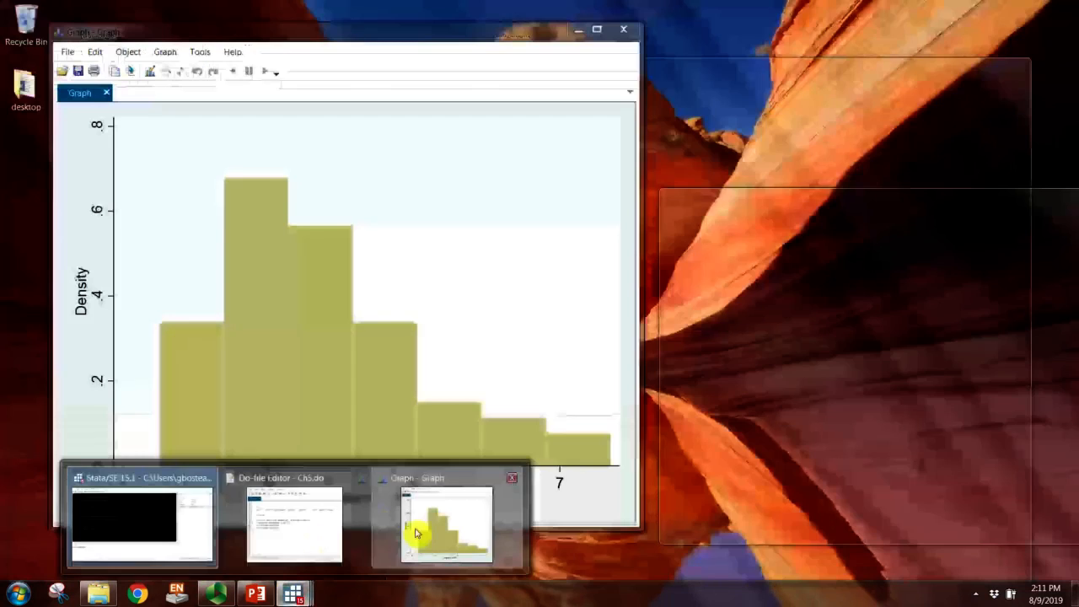
left_click(413, 516)
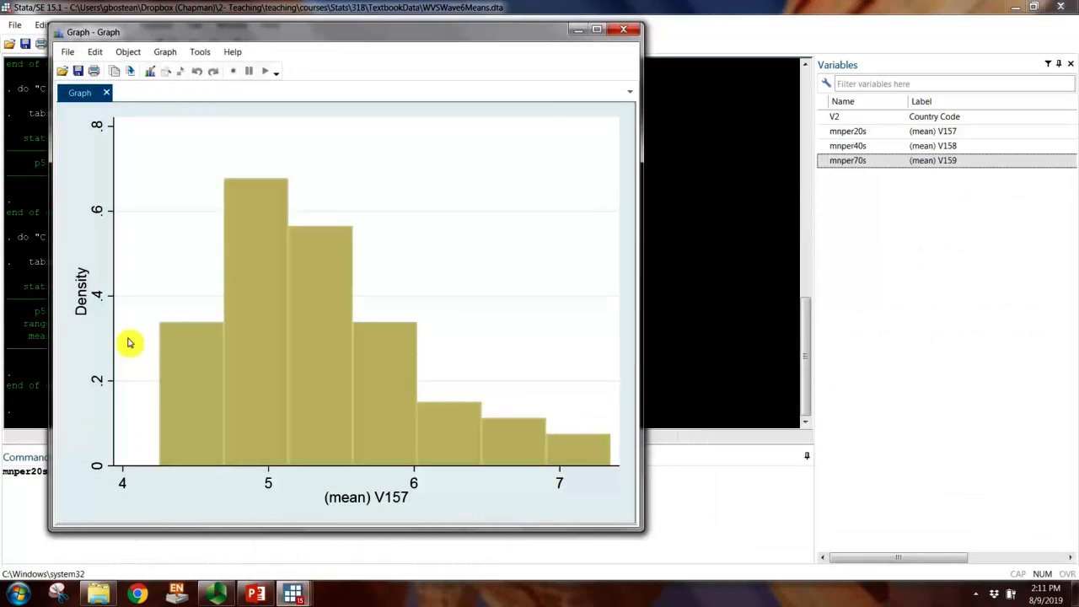
left_click(625, 32)
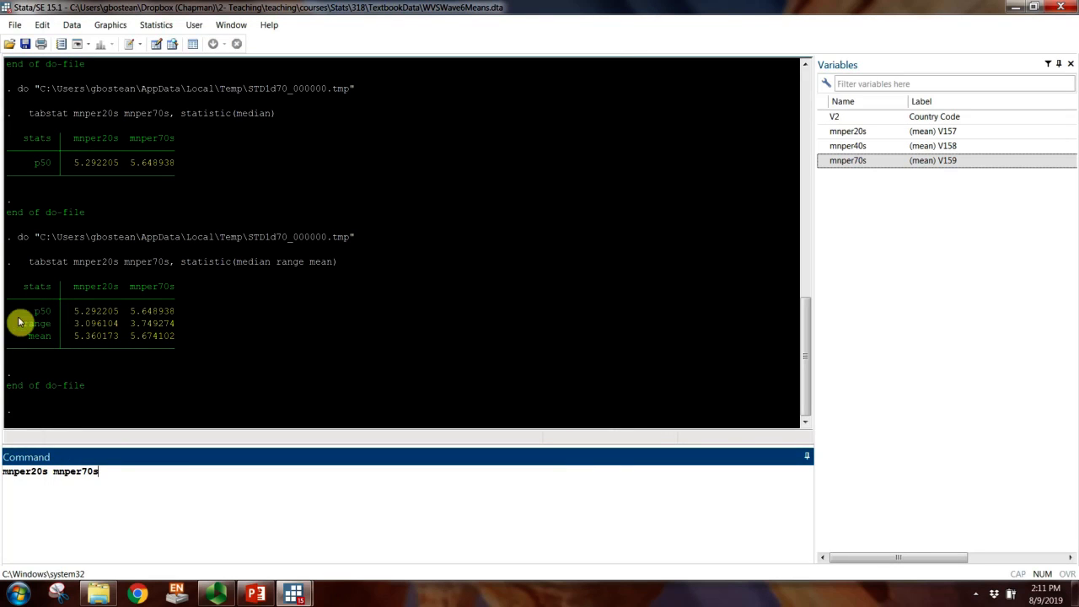
Step: Bring the Ch5.do do-file window forward and position it so the latest tabstat results stay uncovered
scroll(155, 282, "up", 8)
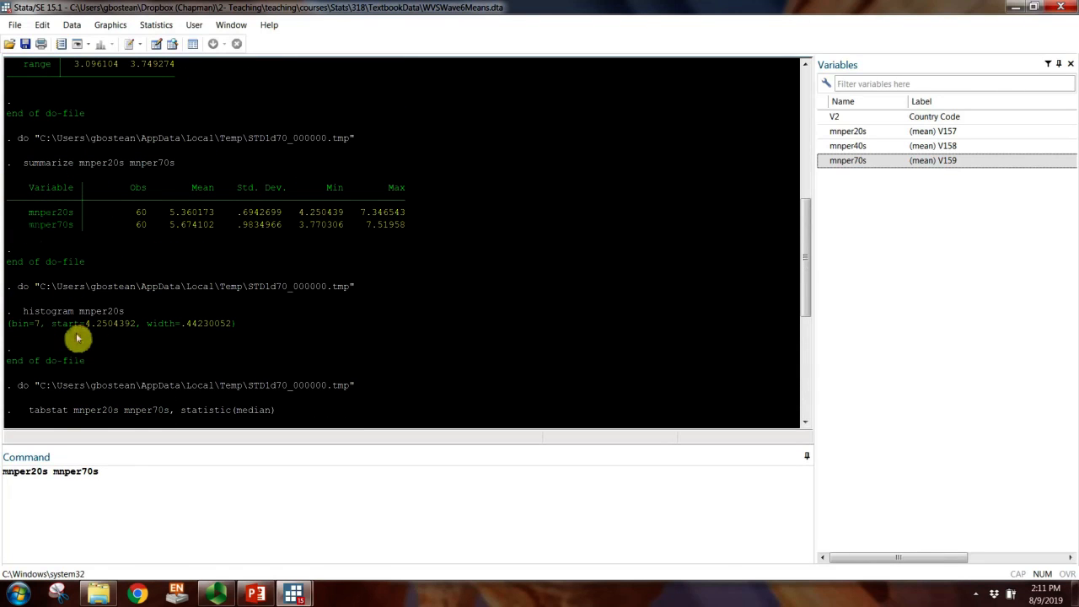
scroll(74, 333, "down", 8)
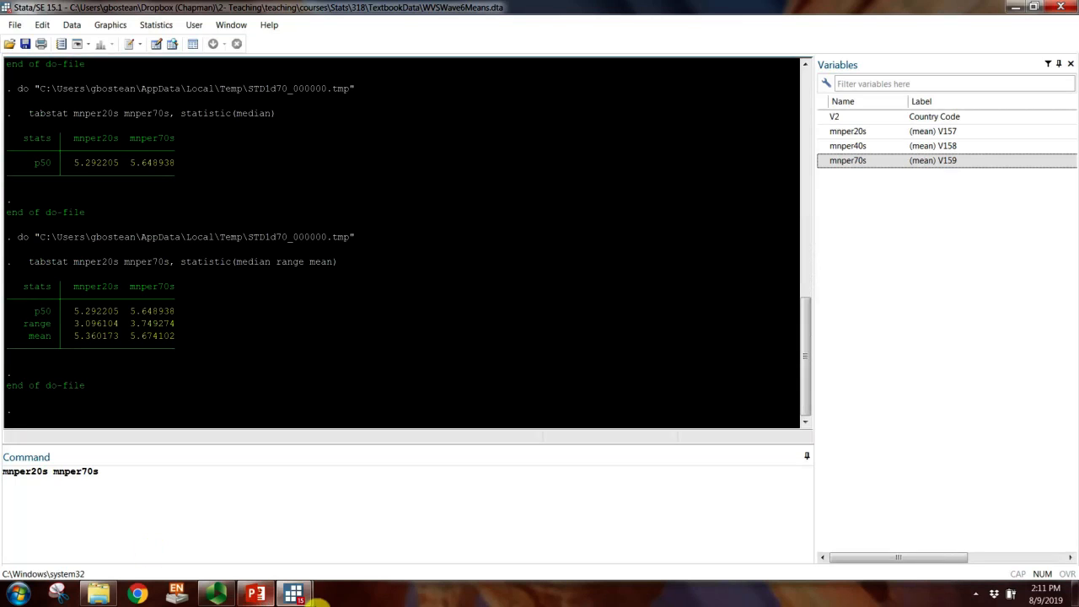
mouse_move(314, 595)
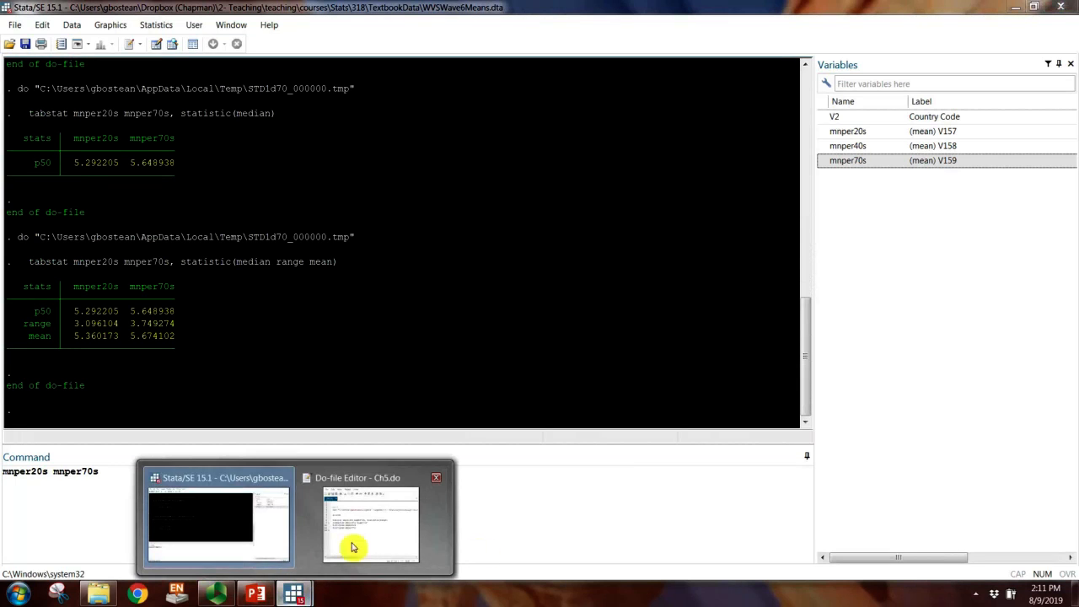
left_click(354, 549)
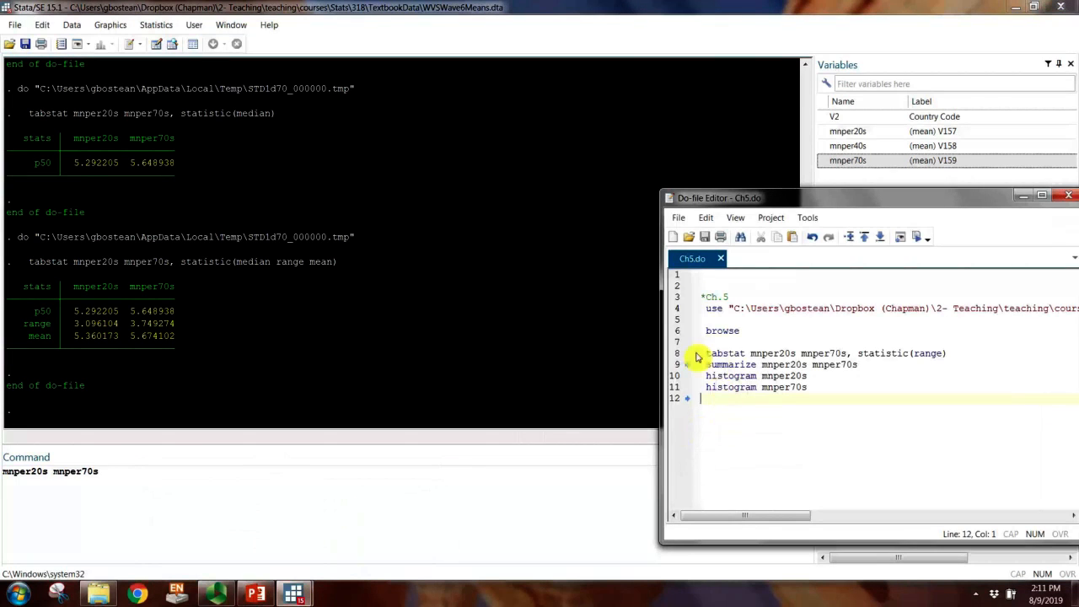
left_click_drag(759, 199, 645, 193)
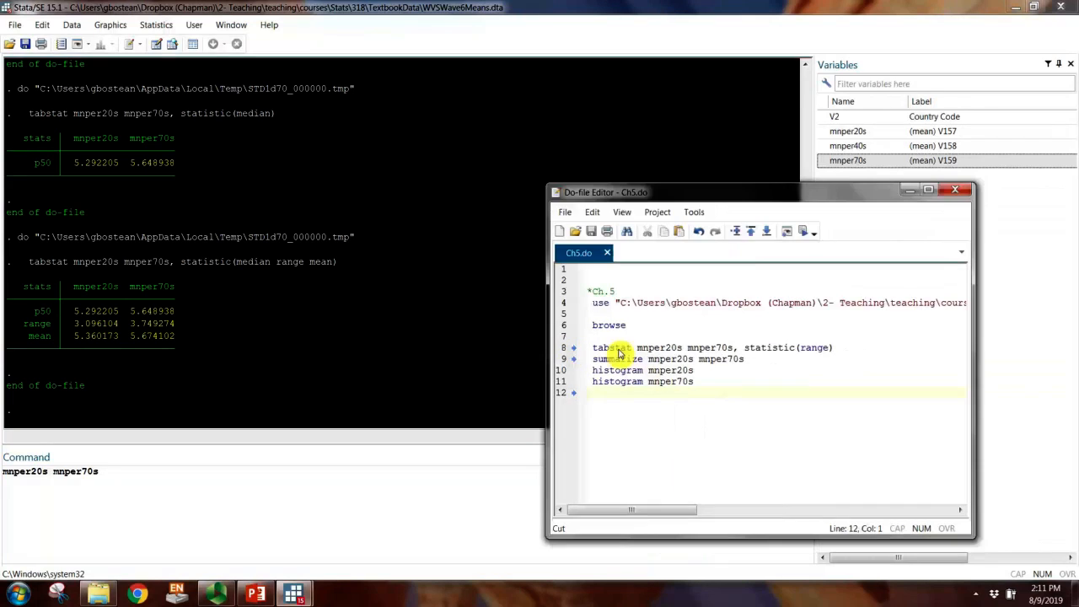
Step: Copy the tabstat command from line 8 to line 14, set its statistics to median mean range, and run that line
left_click(597, 338)
left_click_drag(594, 351, 831, 355)
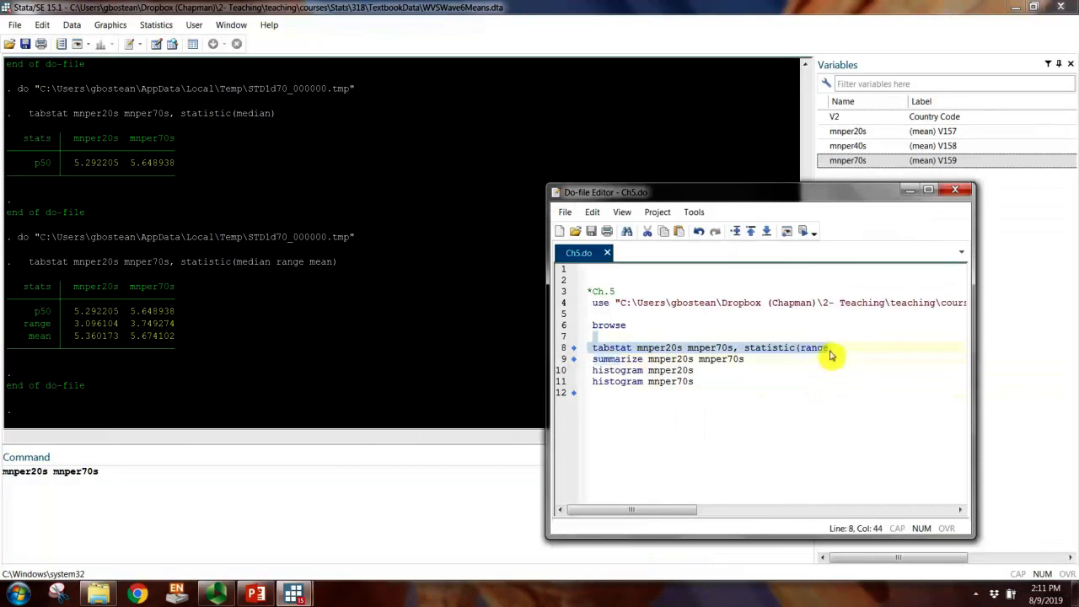
left_click(636, 422)
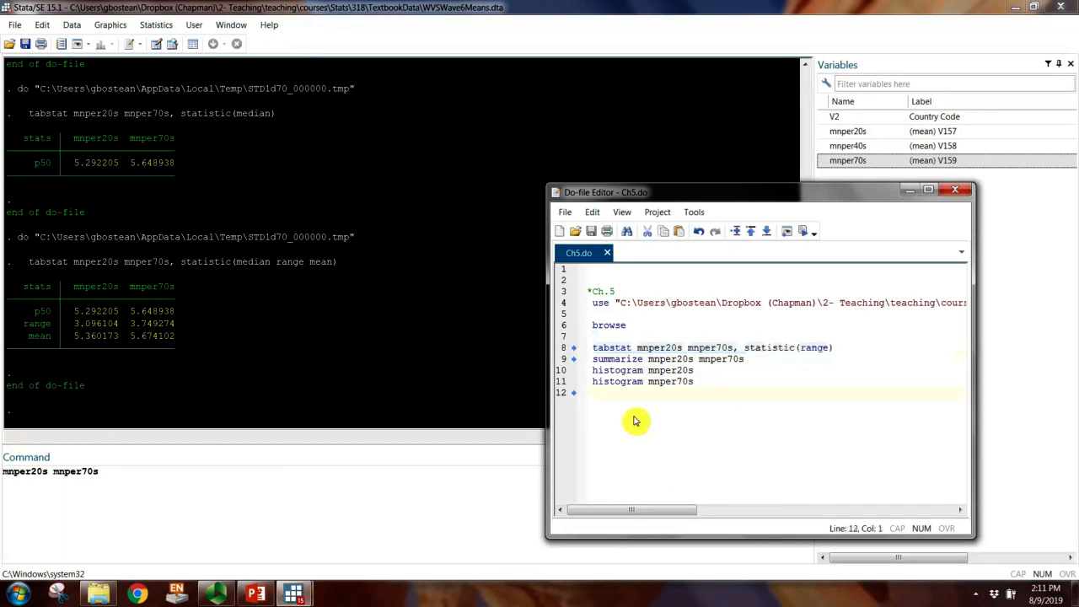
key("Return")
key("Return")
type("tabstat mnper20s mnper70s, statistic(range)")
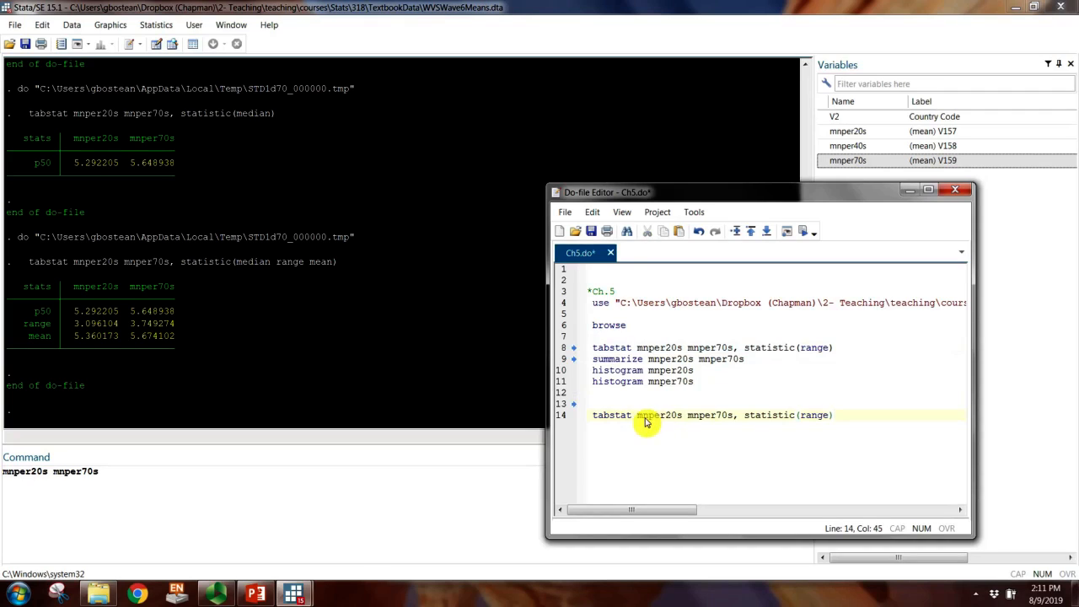
left_click(645, 421)
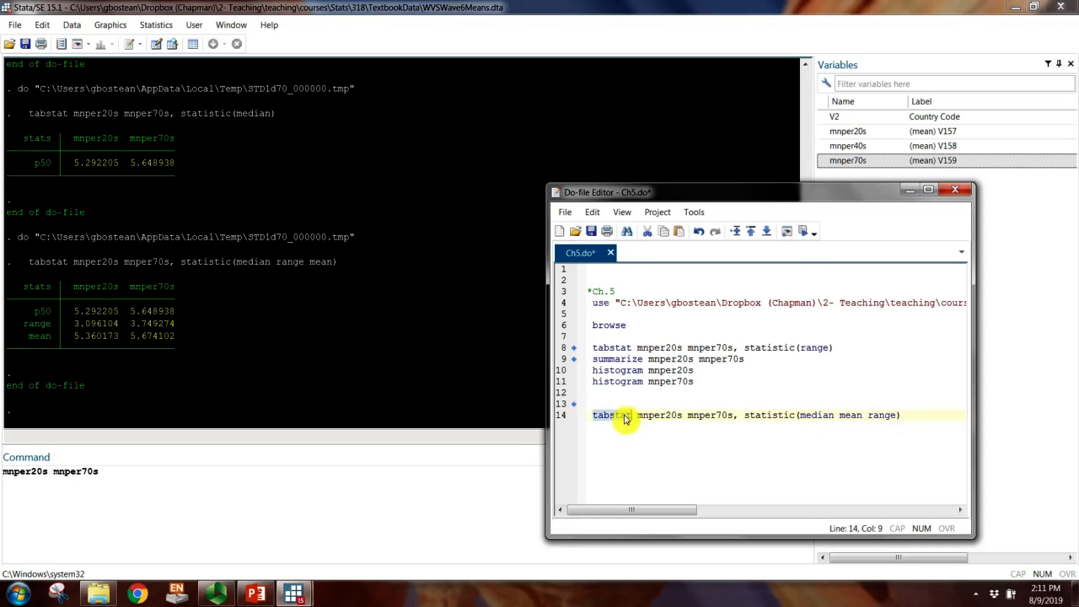
left_click(802, 232)
left_click(112, 377)
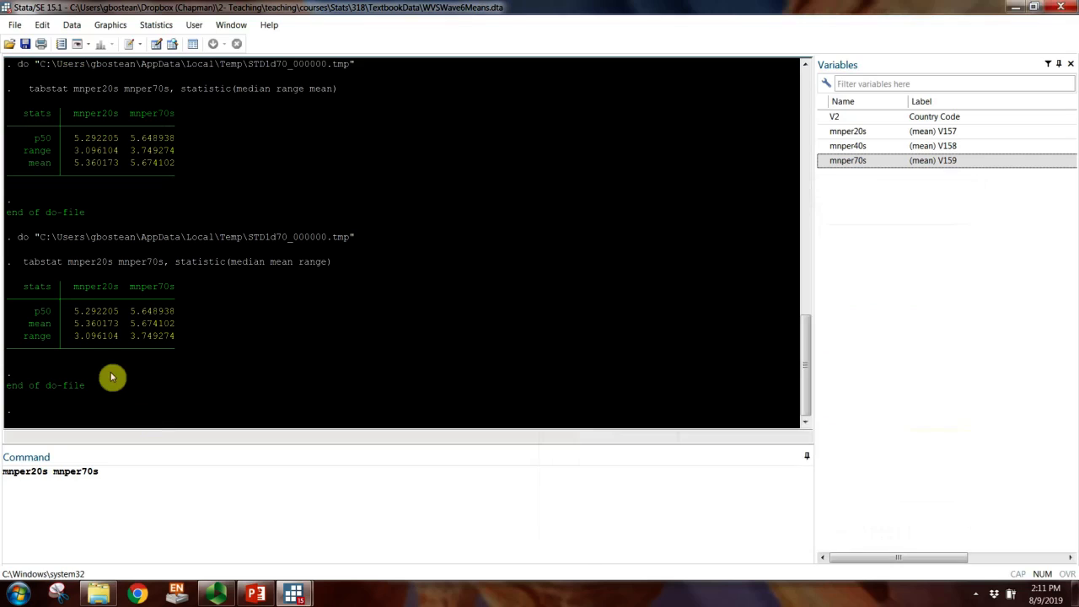
Step: Examine the median, mean and range of mnper20s in the newest tabstat output
left_click_drag(25, 313, 57, 318)
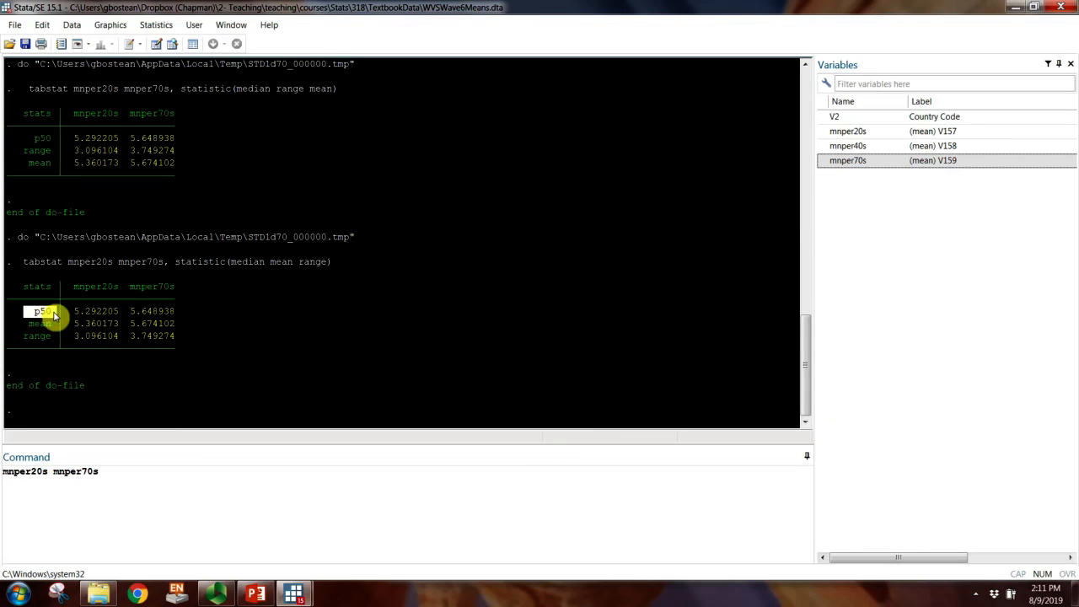
left_click_drag(58, 314, 115, 318)
left_click_drag(25, 324, 135, 325)
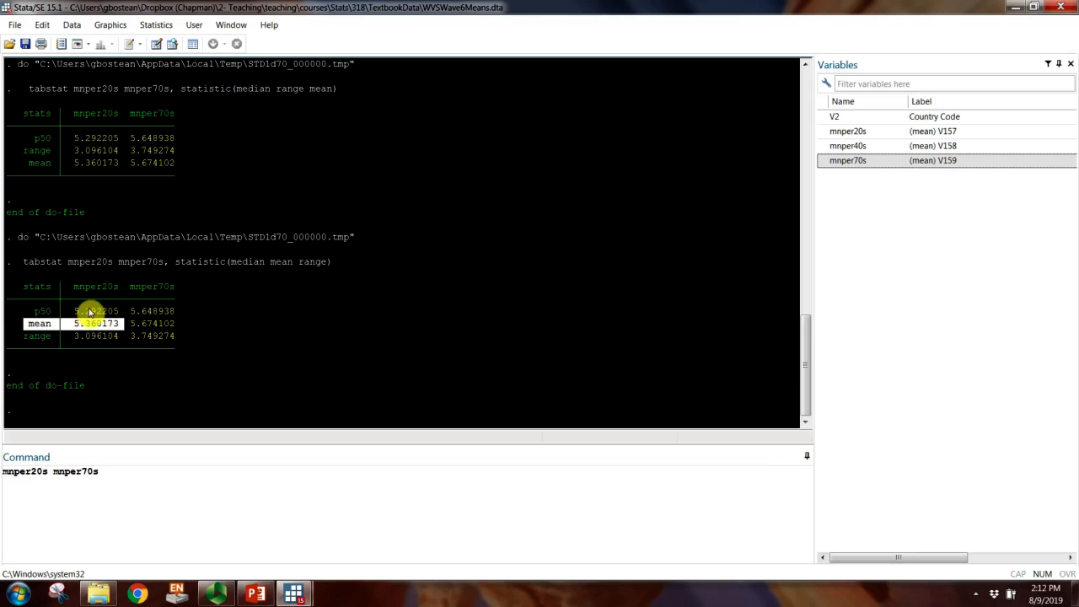
left_click_drag(24, 337, 111, 338)
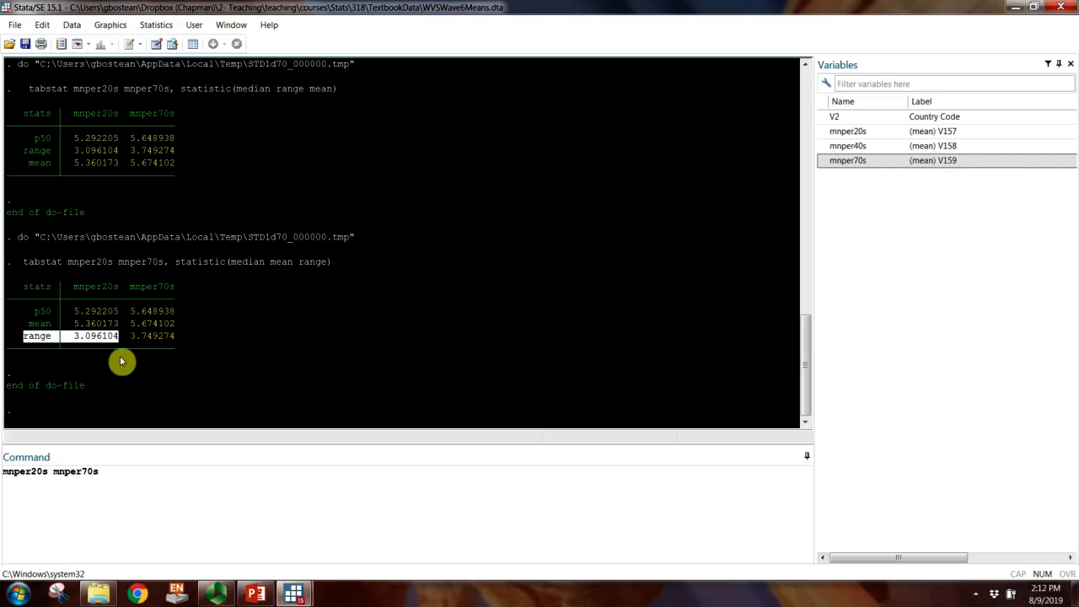
left_click(119, 361)
Step: Review the minimum and maximum of mnper20s in the earlier summarize output
scroll(119, 361, "up", 7)
scroll(119, 361, "up", 5)
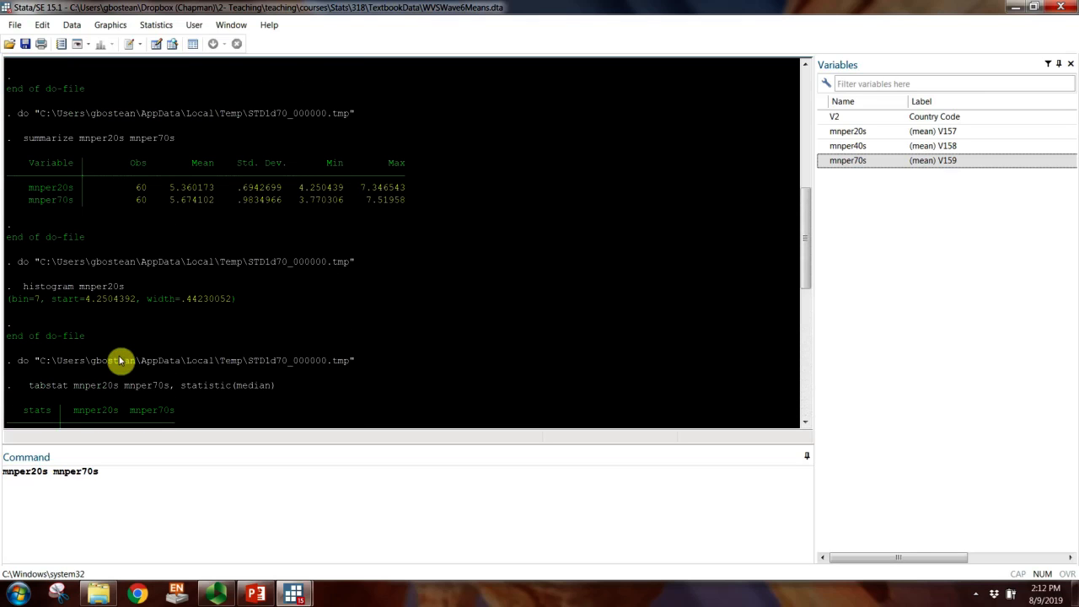
double_click(60, 144)
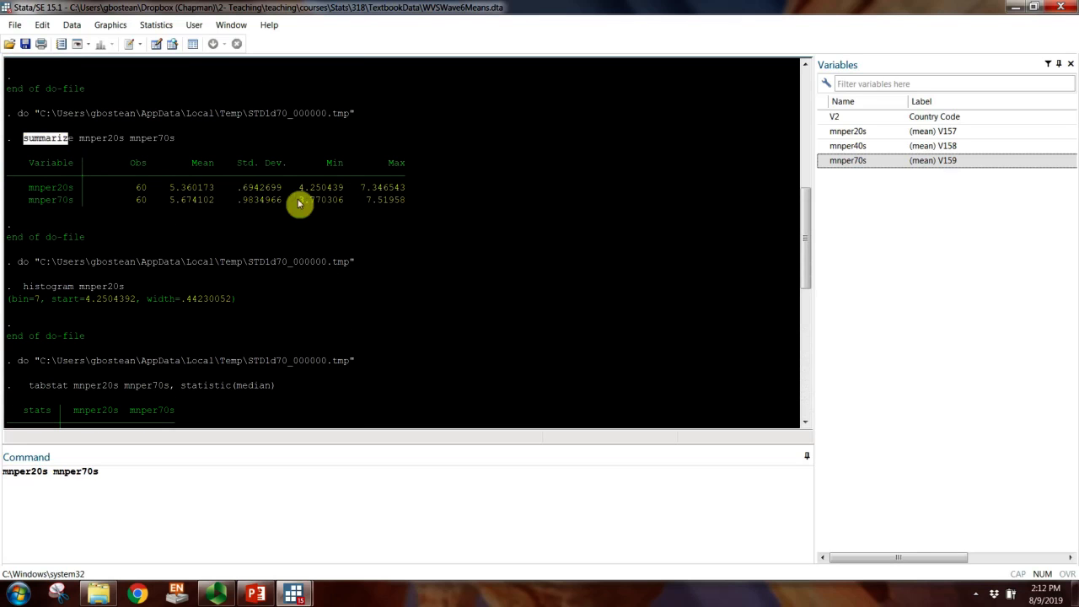
left_click_drag(299, 188, 406, 189)
left_click(252, 295)
scroll(144, 366, "down", 10)
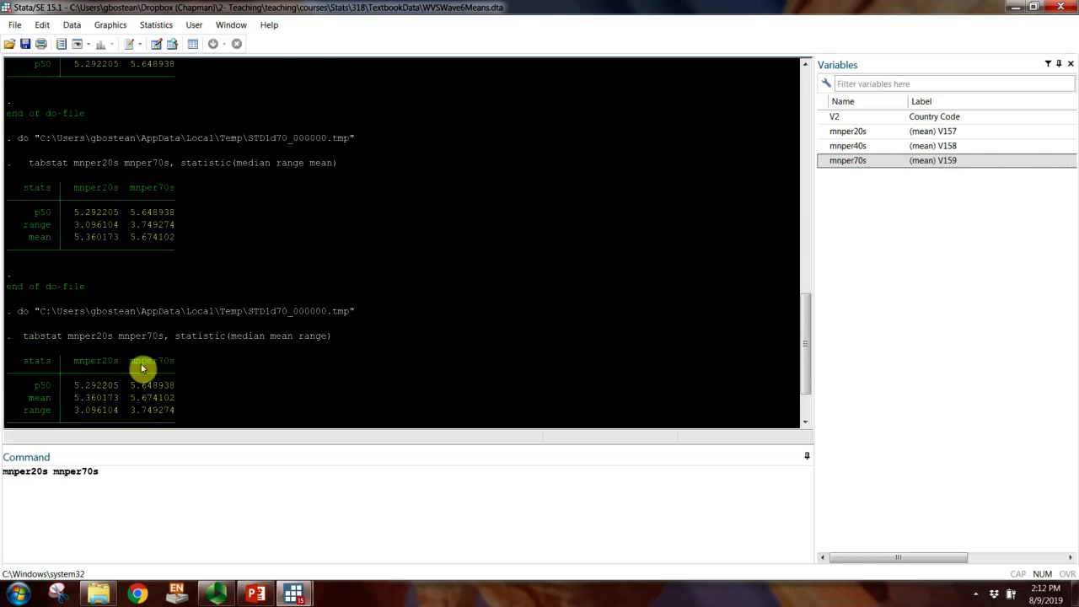
Step: Compare the tabstat ranges of mnper20s and mnper70s, and locate the mnper20s minimum and maximum in the summarize table
left_click_drag(71, 336, 119, 344)
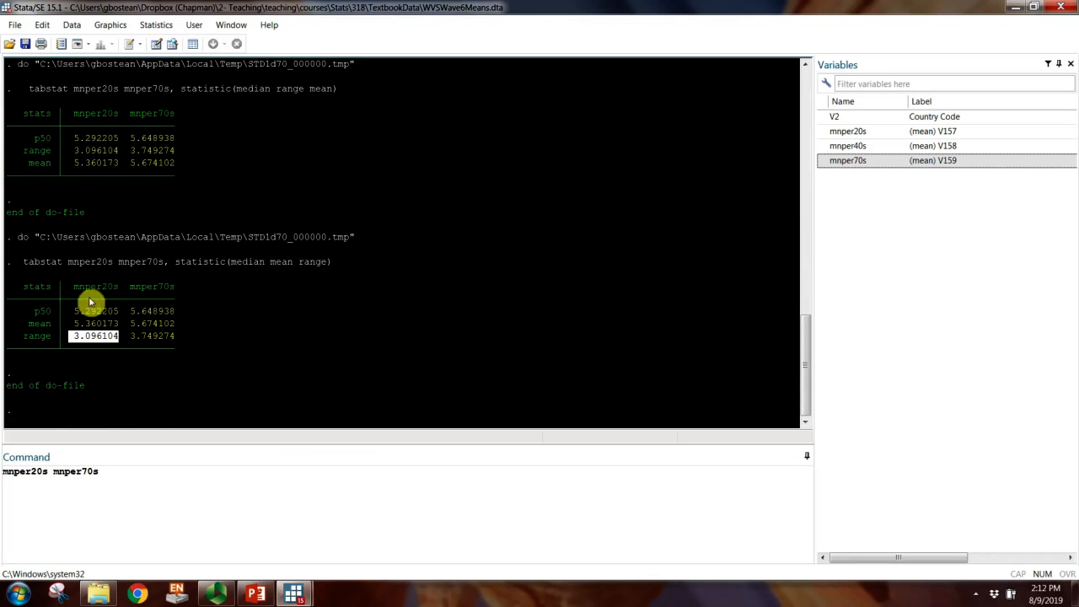
left_click_drag(130, 337, 174, 337)
left_click_drag(130, 284, 173, 288)
left_click(170, 298)
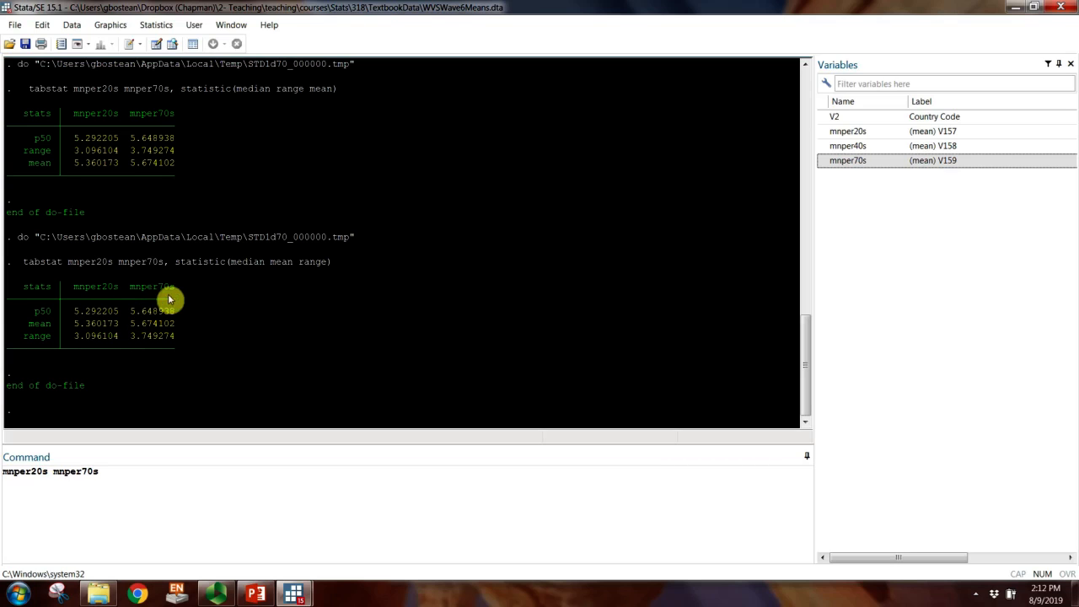
left_click_drag(19, 337, 178, 337)
scroll(168, 346, "up", 14)
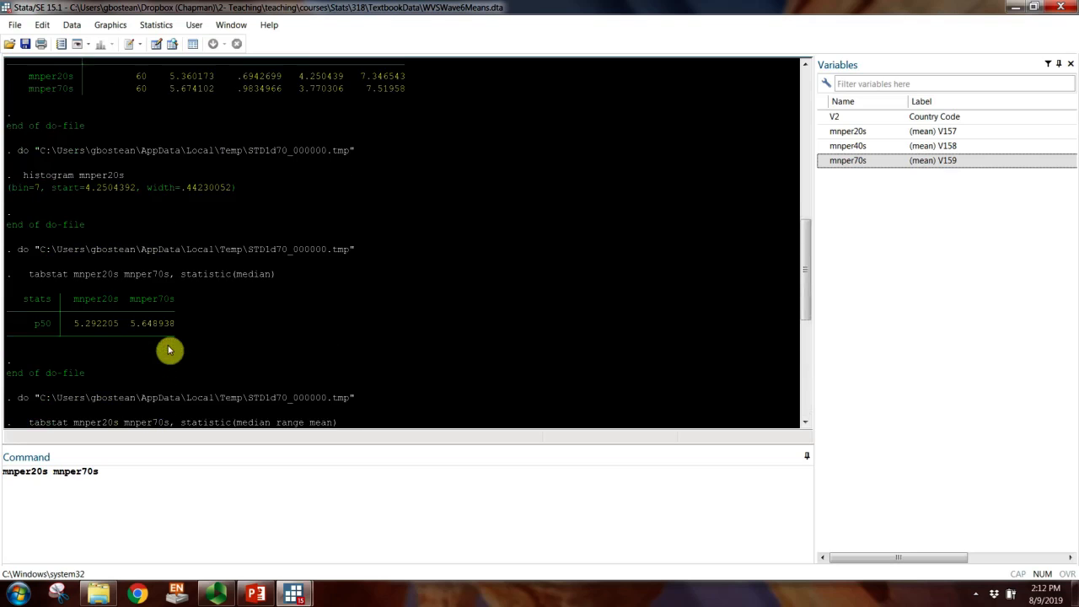
left_click_drag(298, 299, 405, 306)
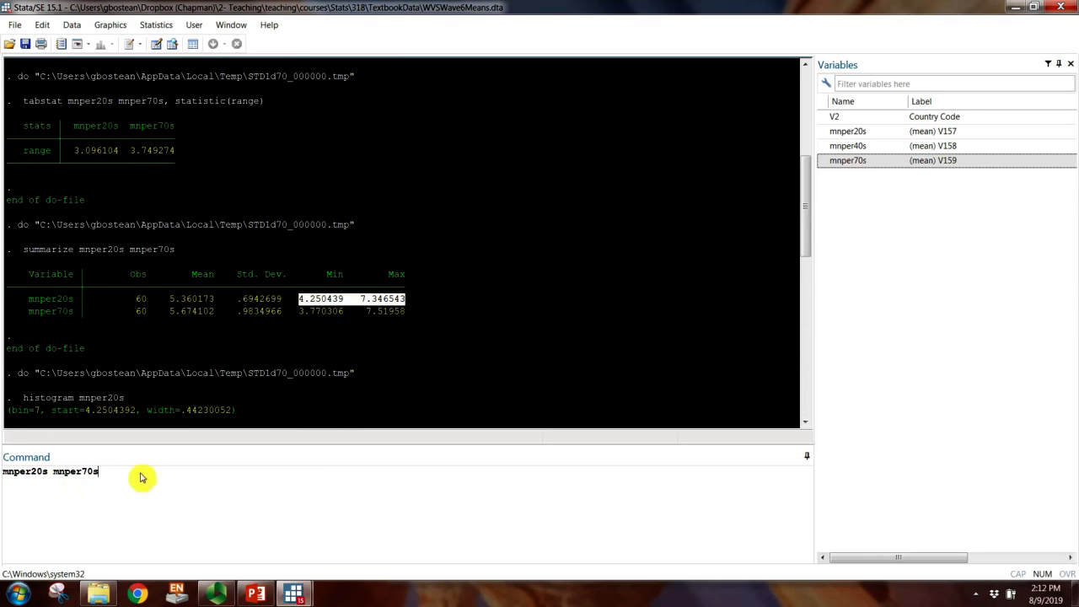
Step: Clear the leftover text mnper20s mnper70s from the command line
left_click(2, 488)
left_click_drag(113, 475, 3, 475)
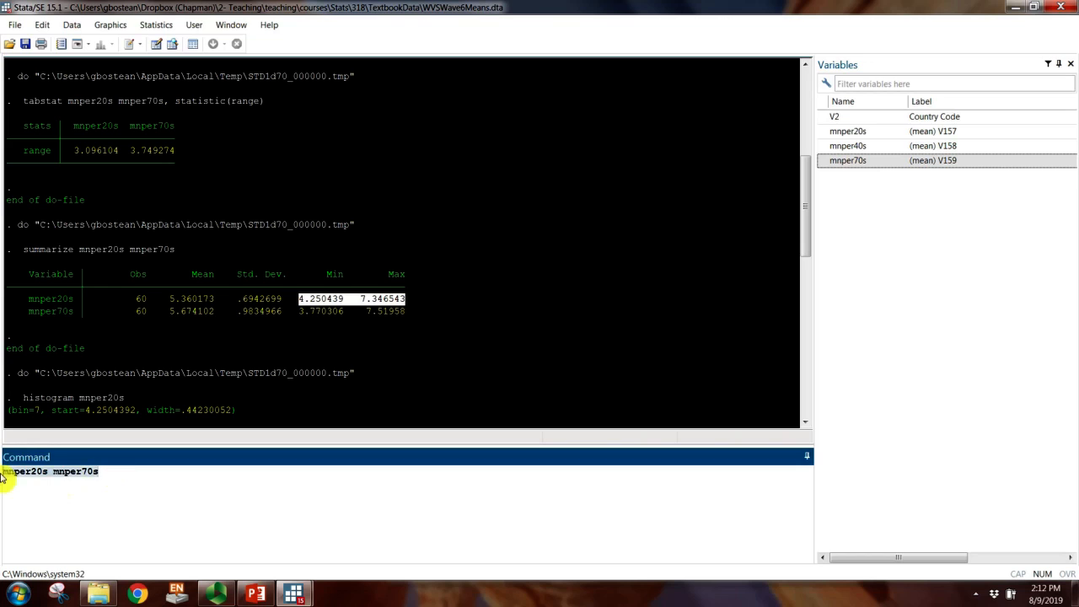
key("BackSpace")
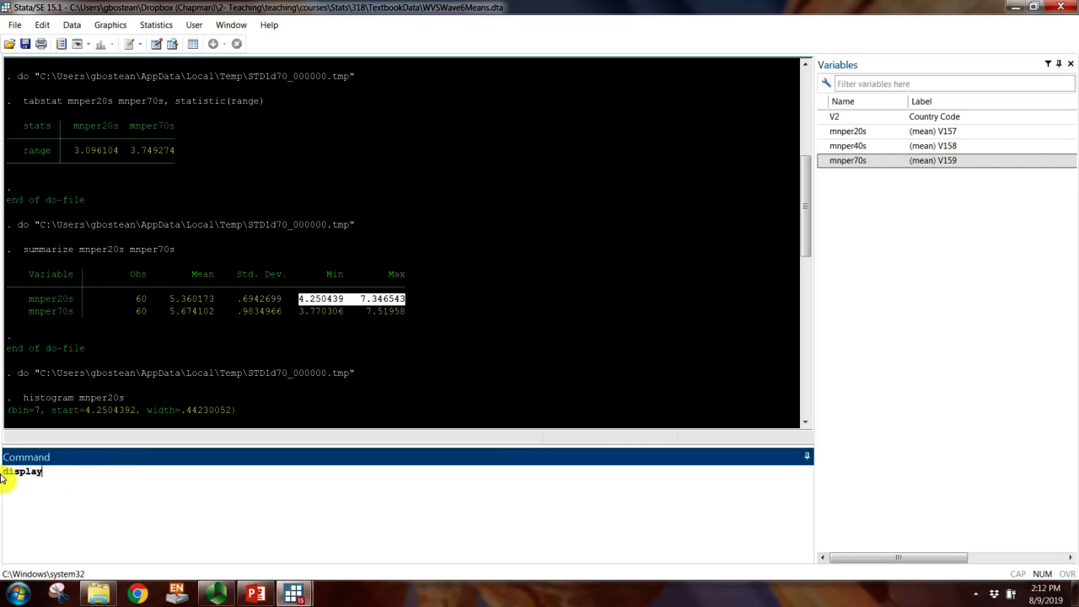
type("display")
double_click(21, 475)
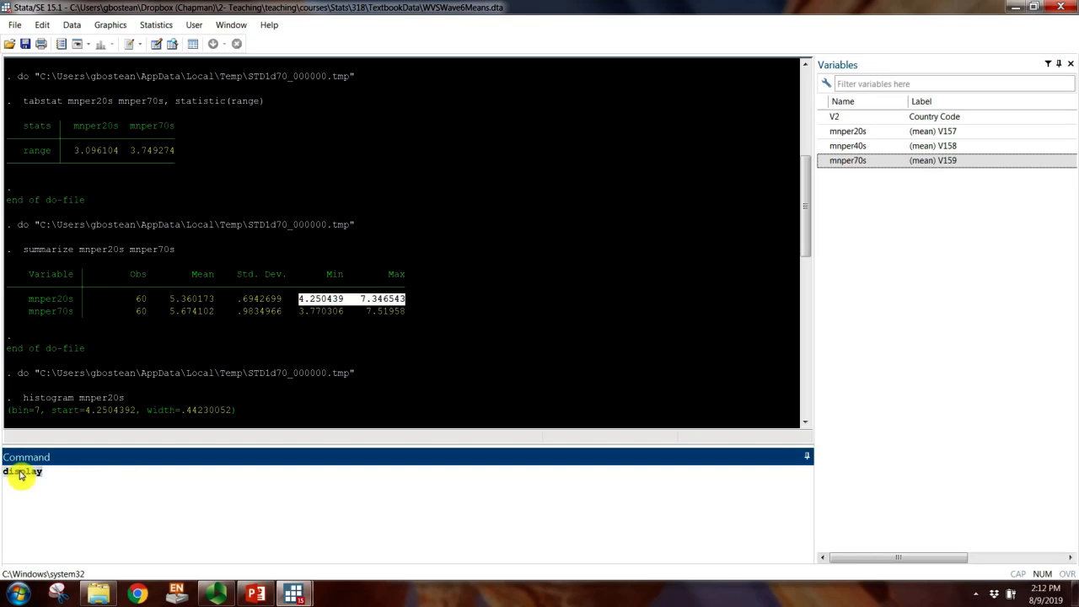
key("BackSpace")
Step: Begin a display command on line 17 of the do-file with the mnper20s minimum and maximum copied from the summarize output
left_click(296, 590)
left_click(457, 510)
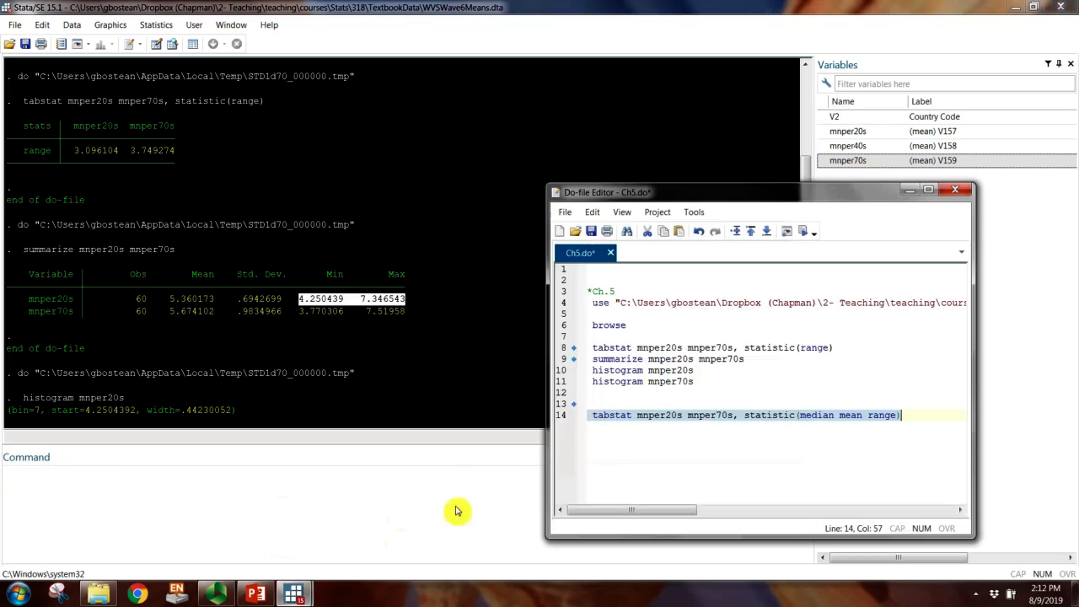
left_click(603, 465)
key("Return")
key("Return")
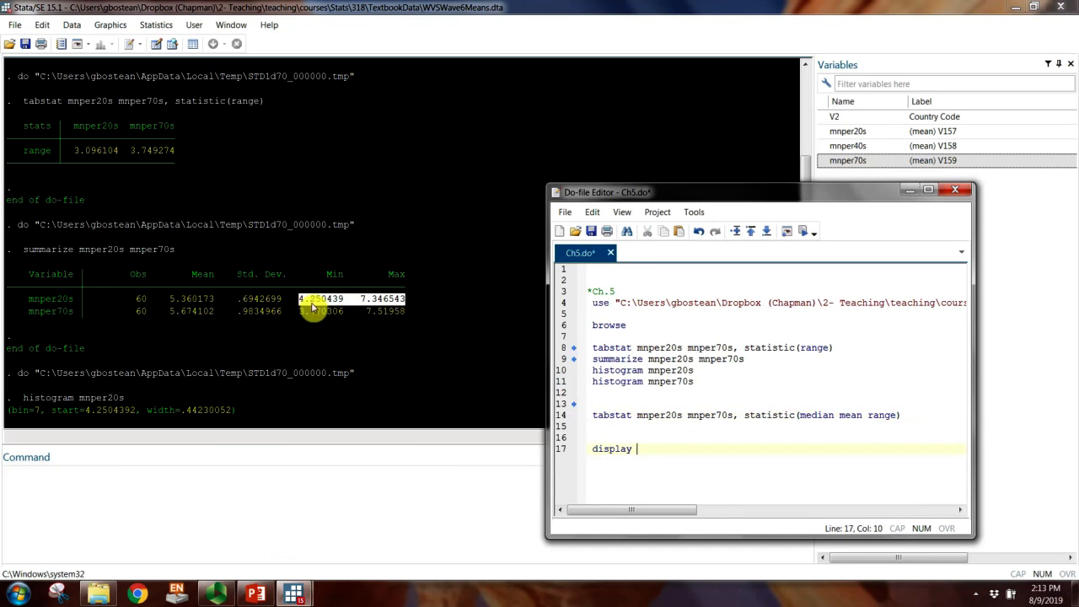
left_click_drag(299, 299, 411, 302)
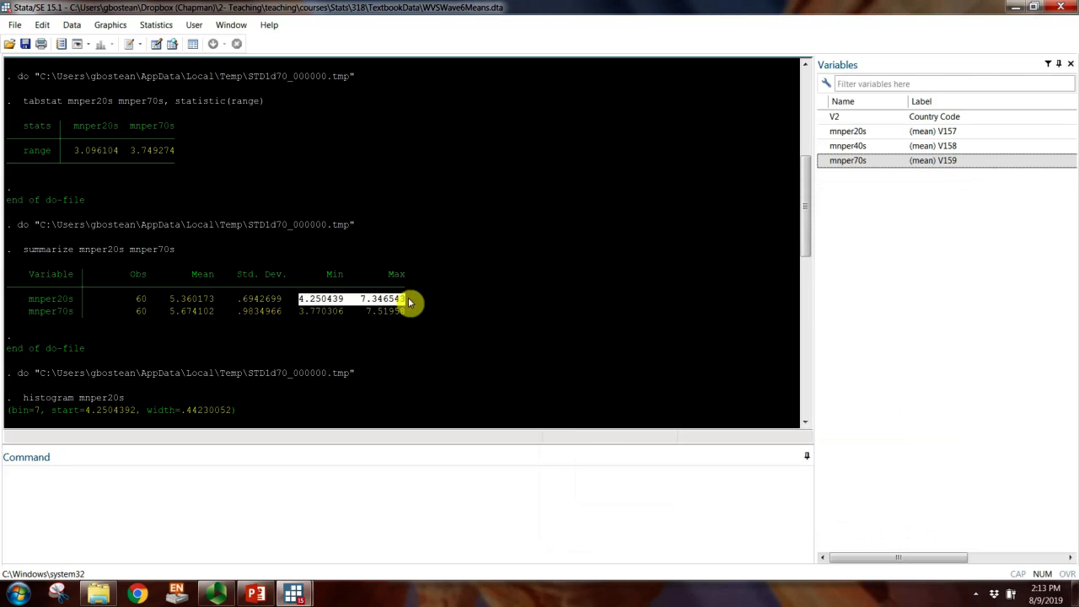
key("ctrl+c")
left_click(362, 555)
key("ctrl+v")
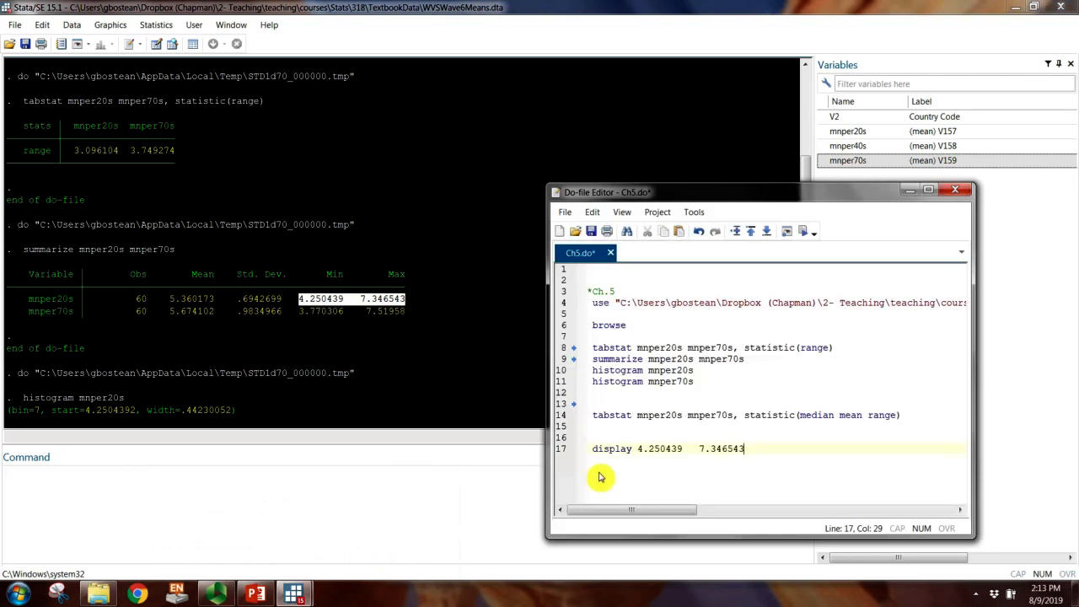
Step: Rewrite line 17 as display 7.346543-4.250439, subtracting the mnper20s minimum from its maximum, and run that line
left_click(697, 448)
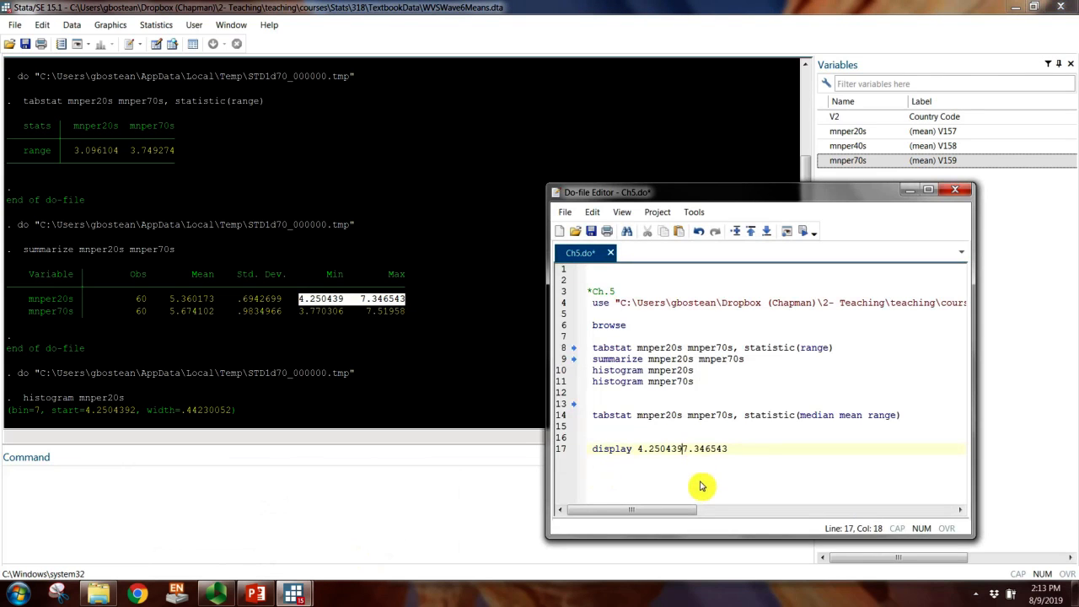
left_click_drag(683, 449, 643, 449)
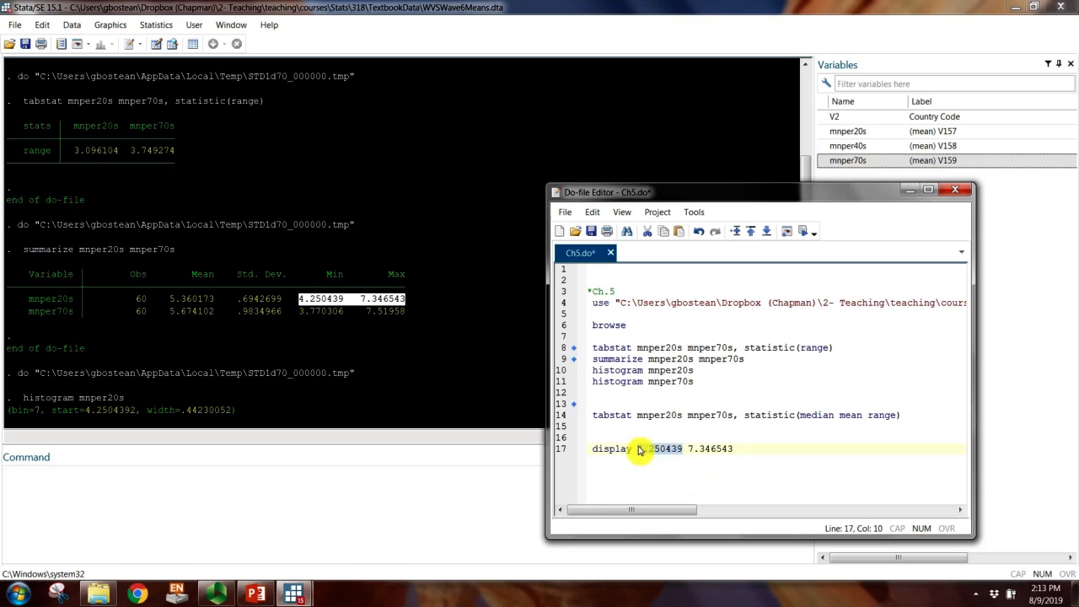
key("Delete")
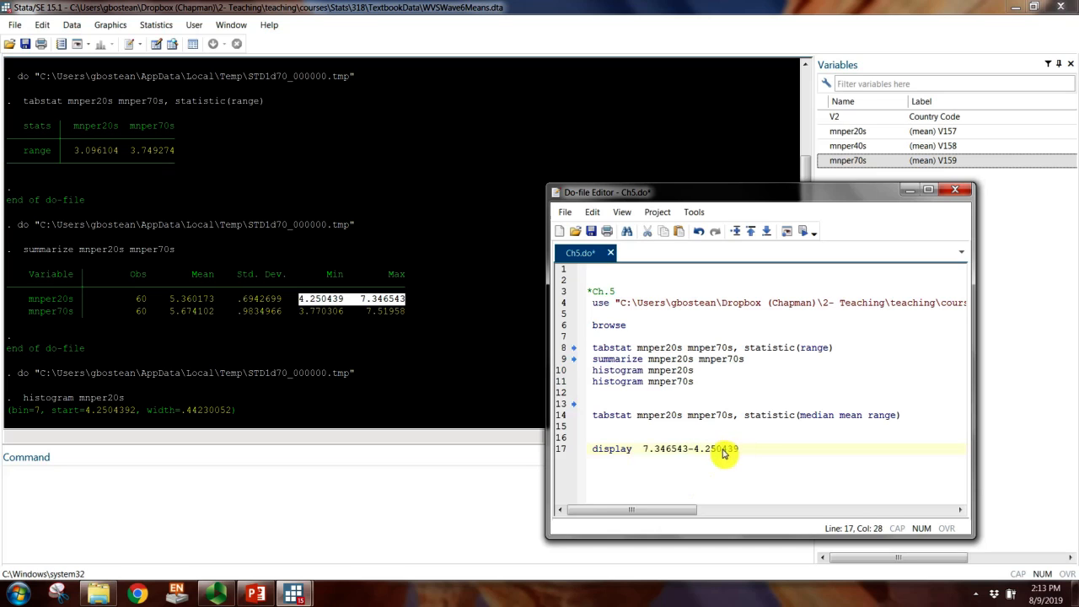
double_click(608, 454)
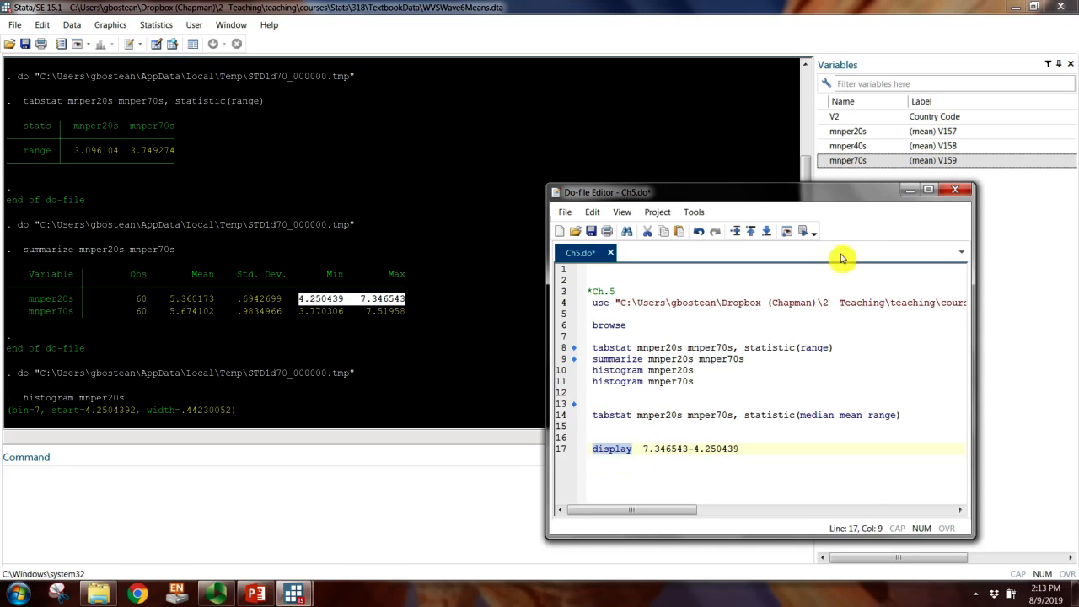
left_click(804, 232)
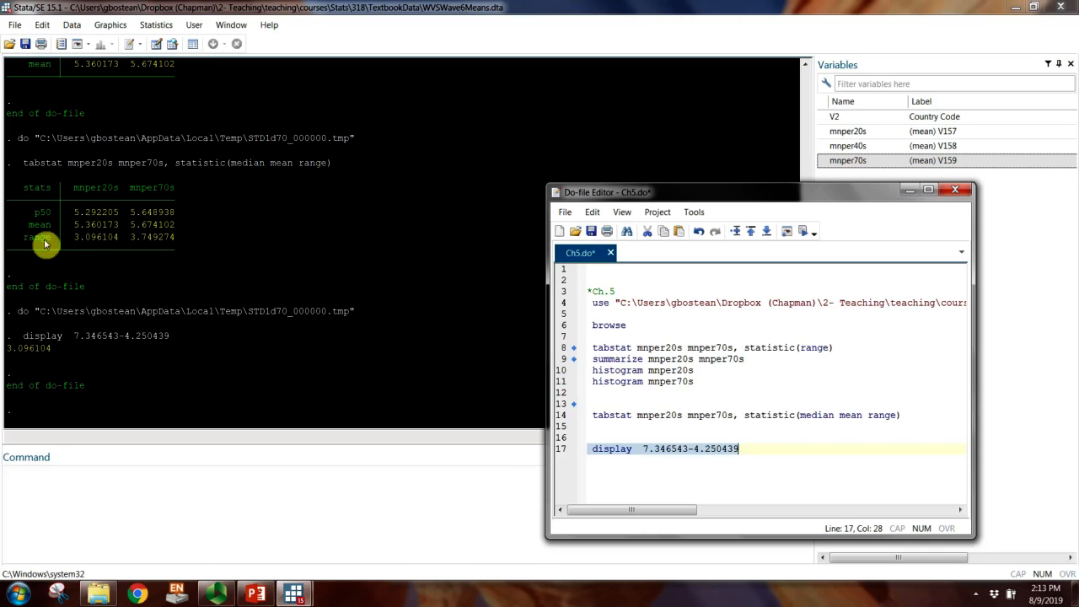
Step: Check the display result against the mnper20s range in the tabstat table, and locate the mnper70s column
left_click_drag(23, 241, 125, 248)
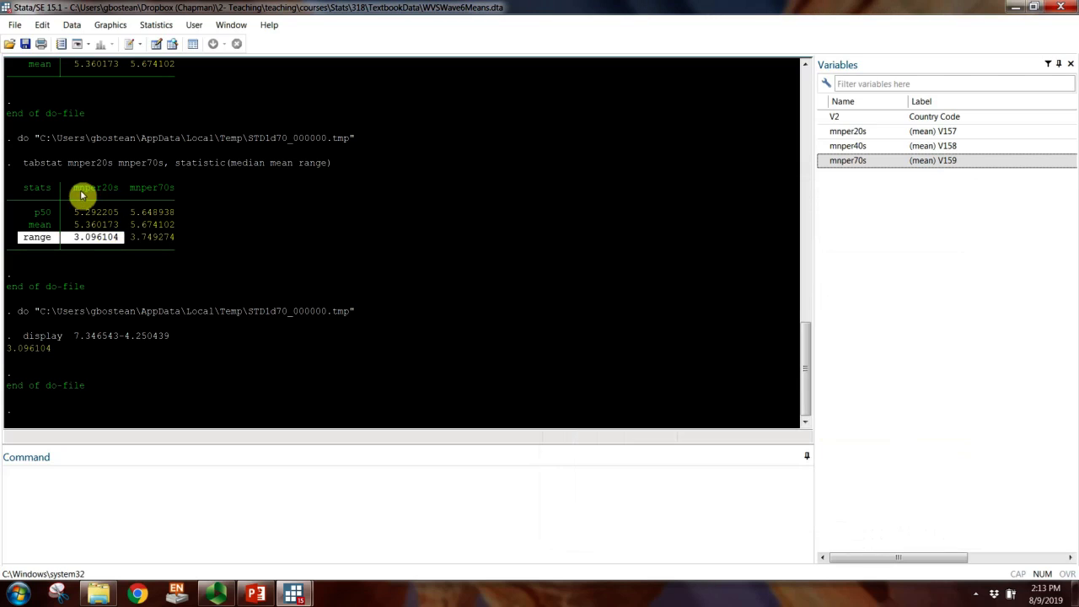
left_click_drag(126, 189, 76, 190)
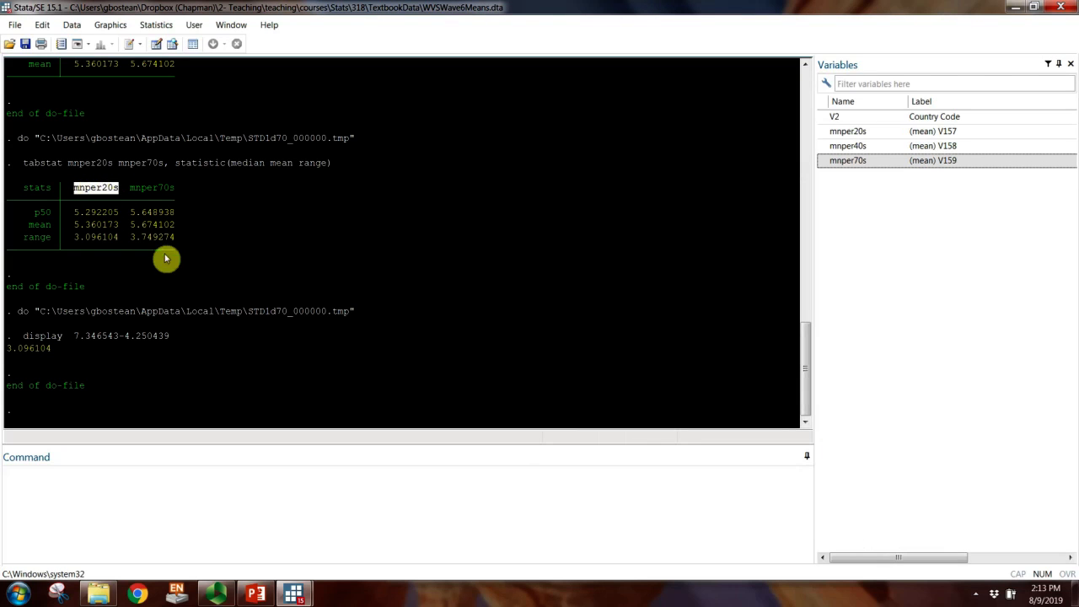
left_click_drag(129, 189, 172, 193)
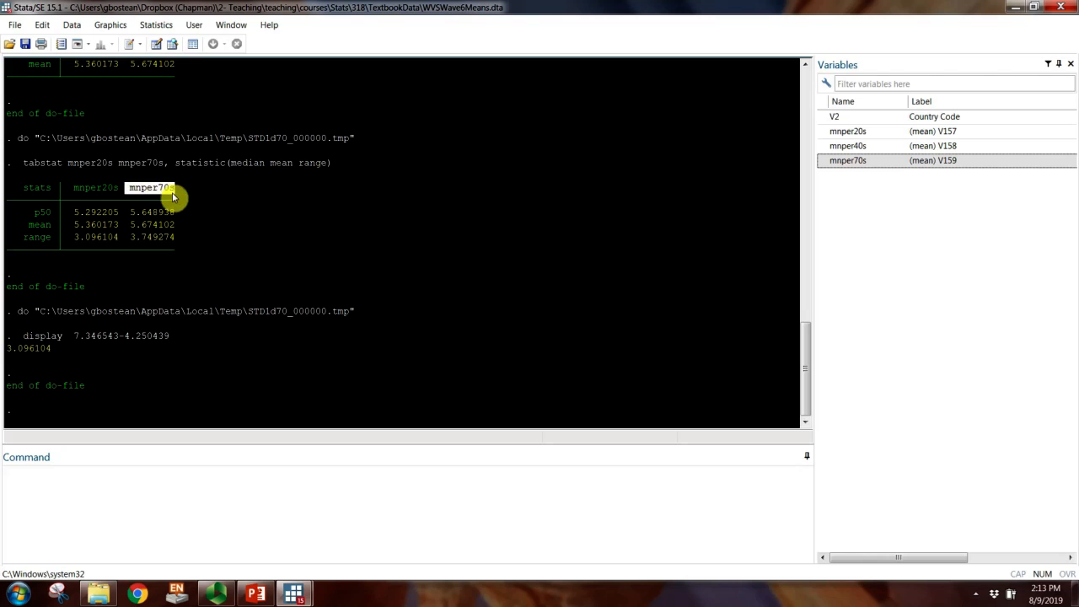
Step: Copy the mnper70s minimum and maximum from the summarize output and begin a second display command on line 18 of the do-file
left_click(196, 280)
scroll(196, 280, "up", 9)
scroll(196, 284, "up", 8)
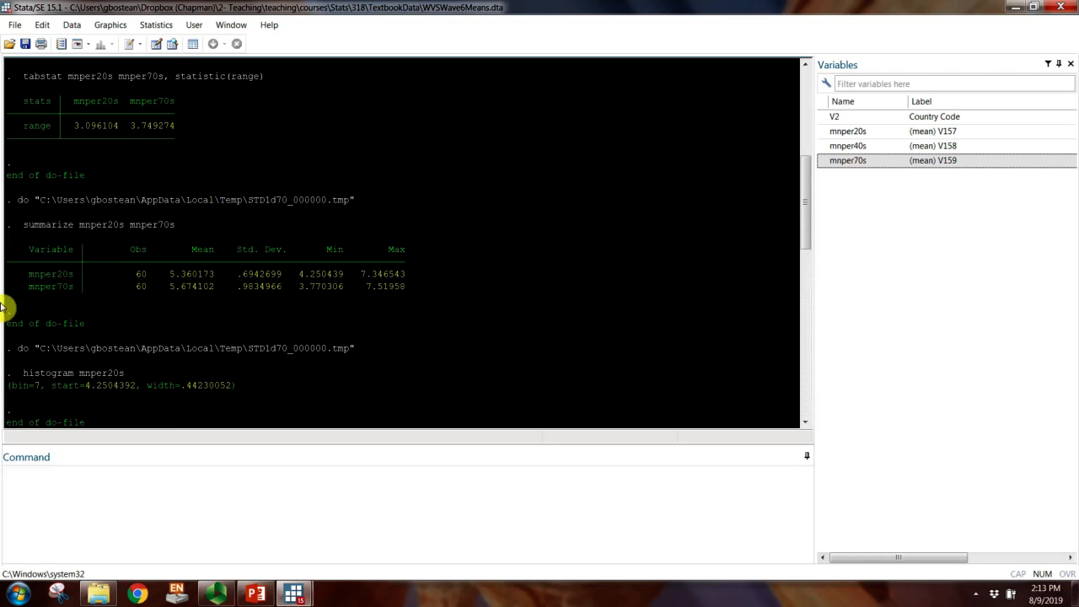
left_click_drag(25, 287, 78, 290)
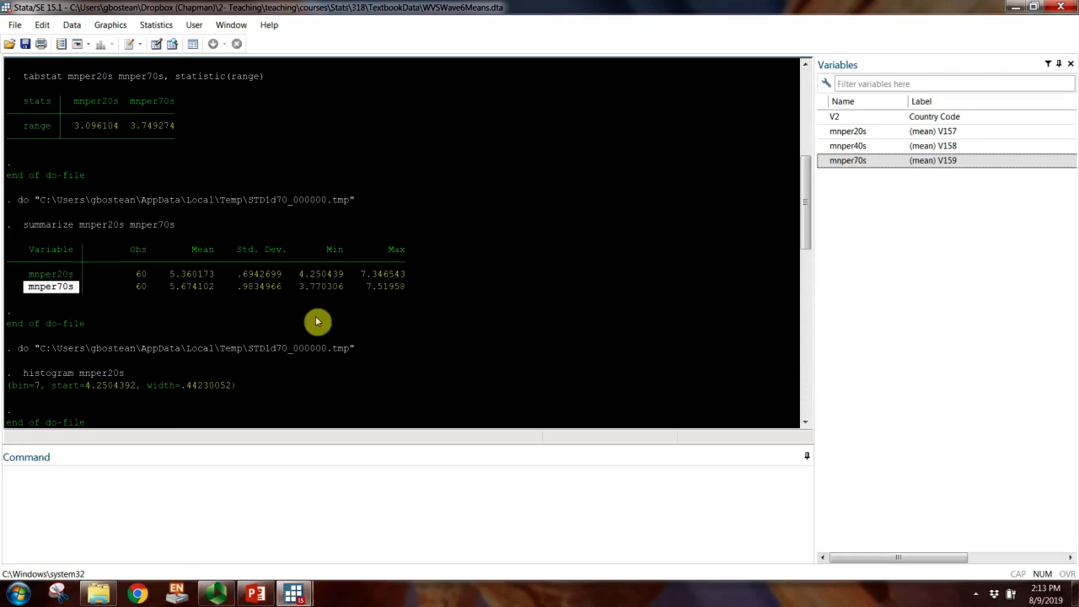
left_click_drag(298, 286, 408, 291)
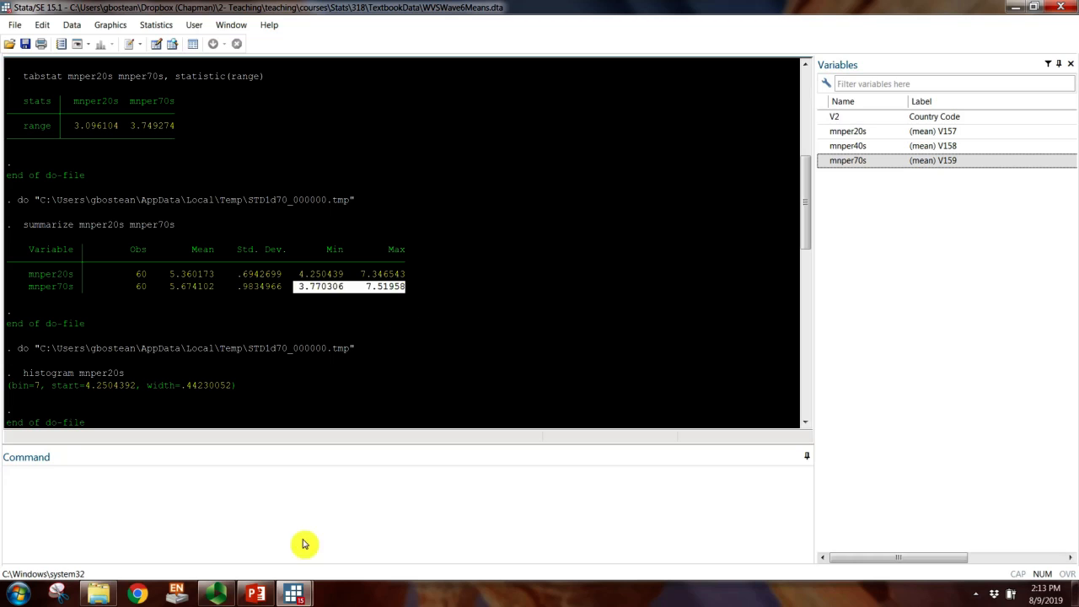
left_click(294, 594)
left_click(391, 554)
left_click(649, 470)
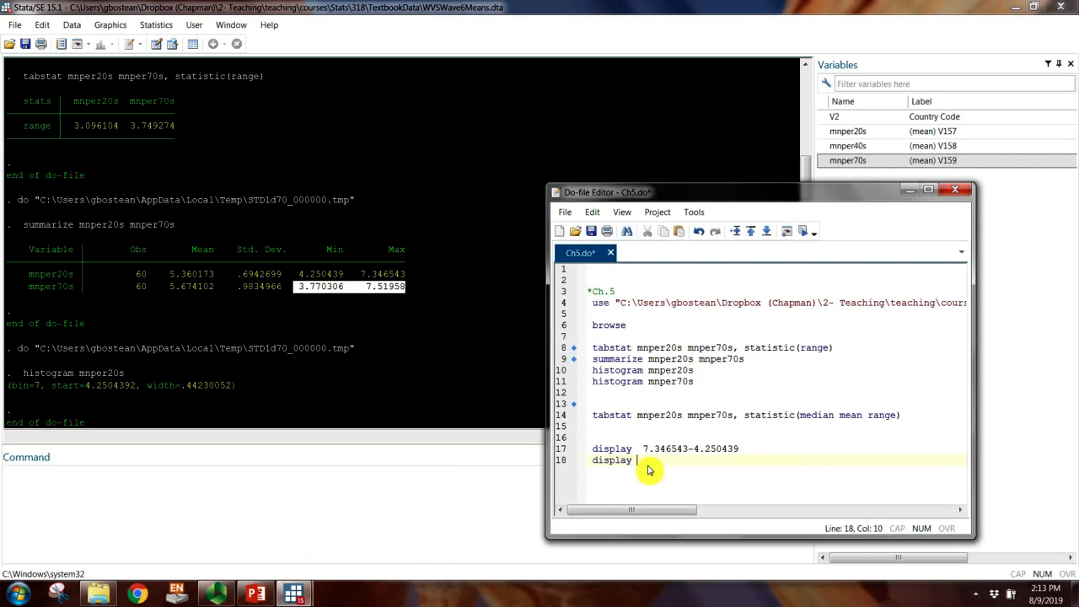
Step: Arrange line 18 as display 7.51958-3.770306, the mnper70s maximum minus its minimum, and run that line
left_click_drag(645, 465, 697, 469)
key("Delete")
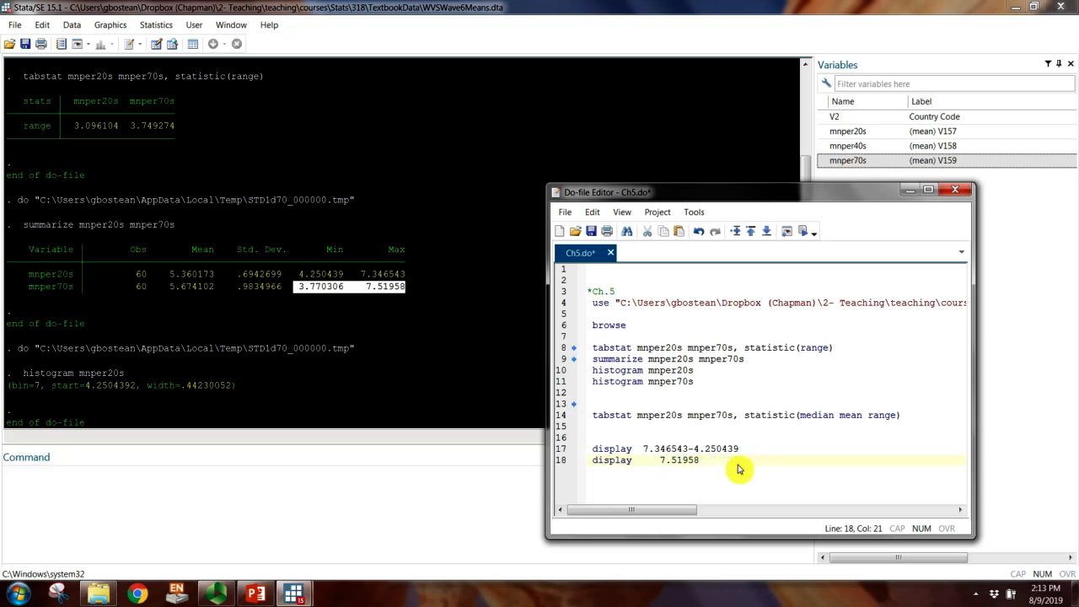
left_click(659, 464)
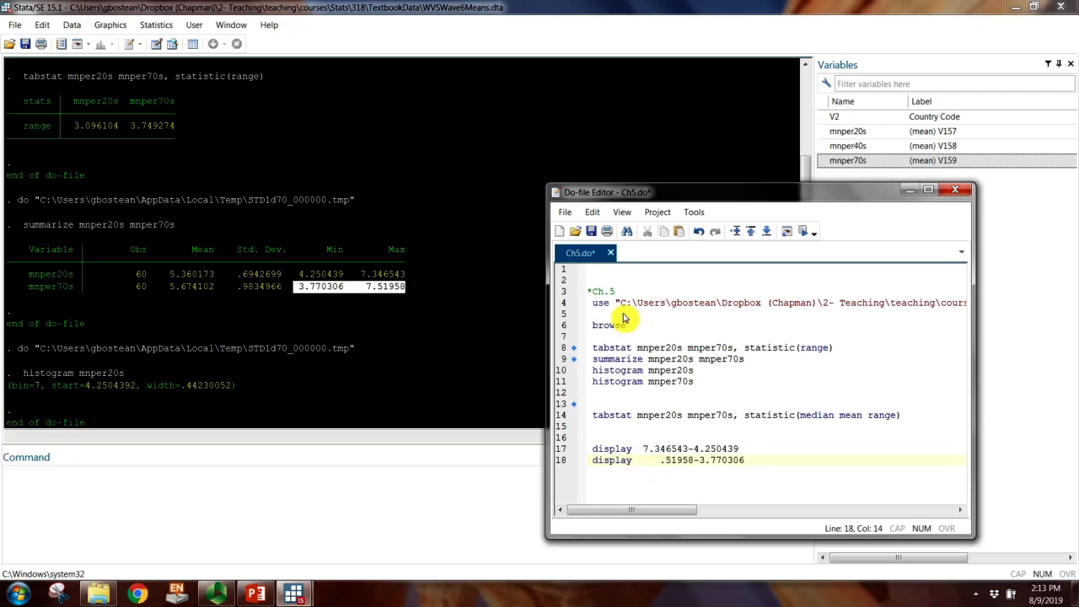
left_click(601, 212)
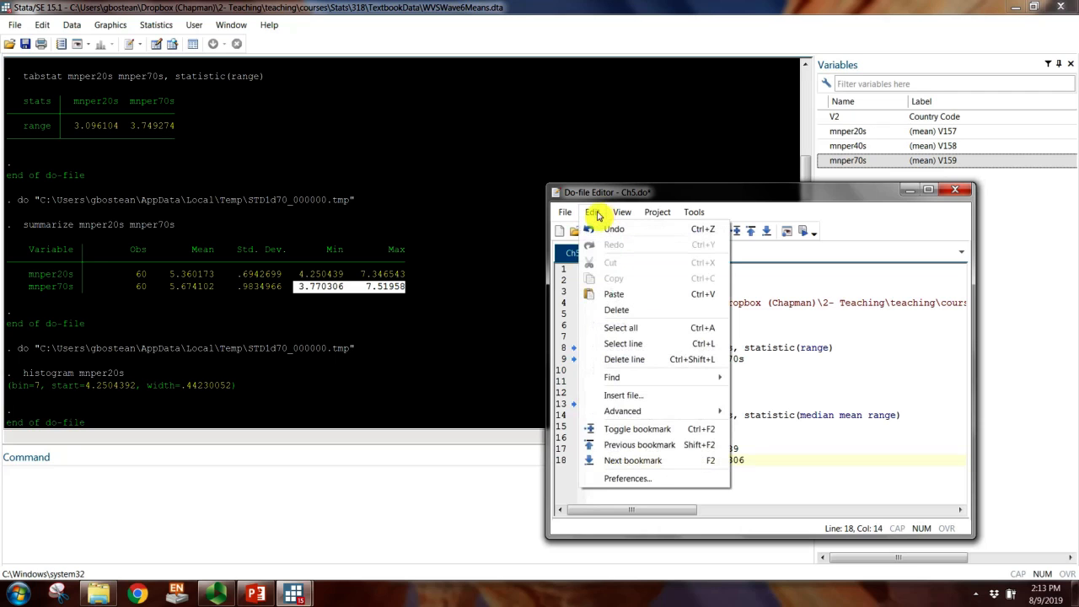
left_click(613, 230)
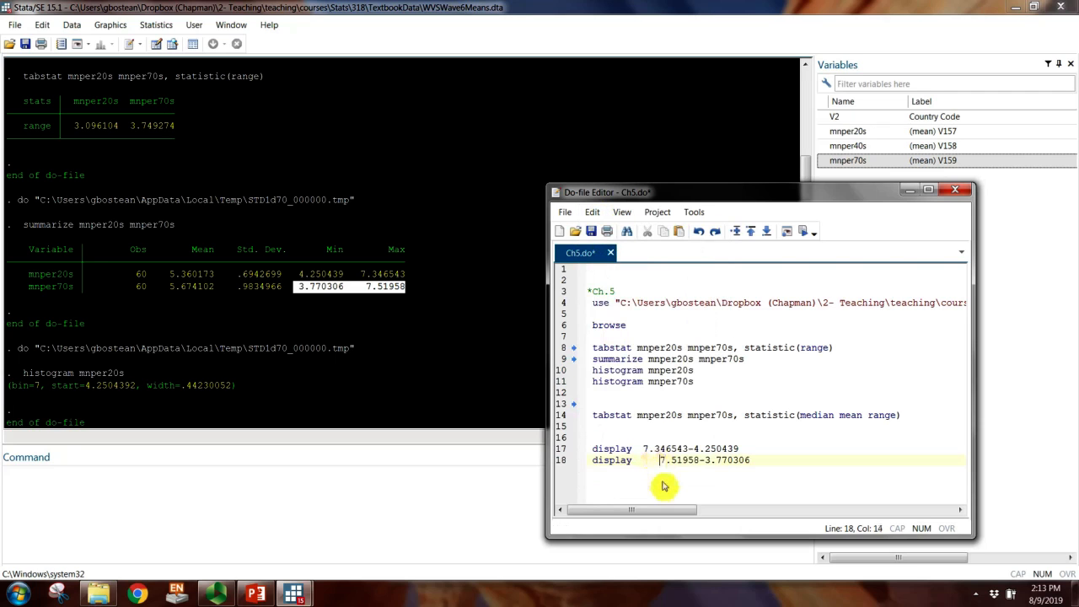
key("BackSpace")
double_click(611, 460)
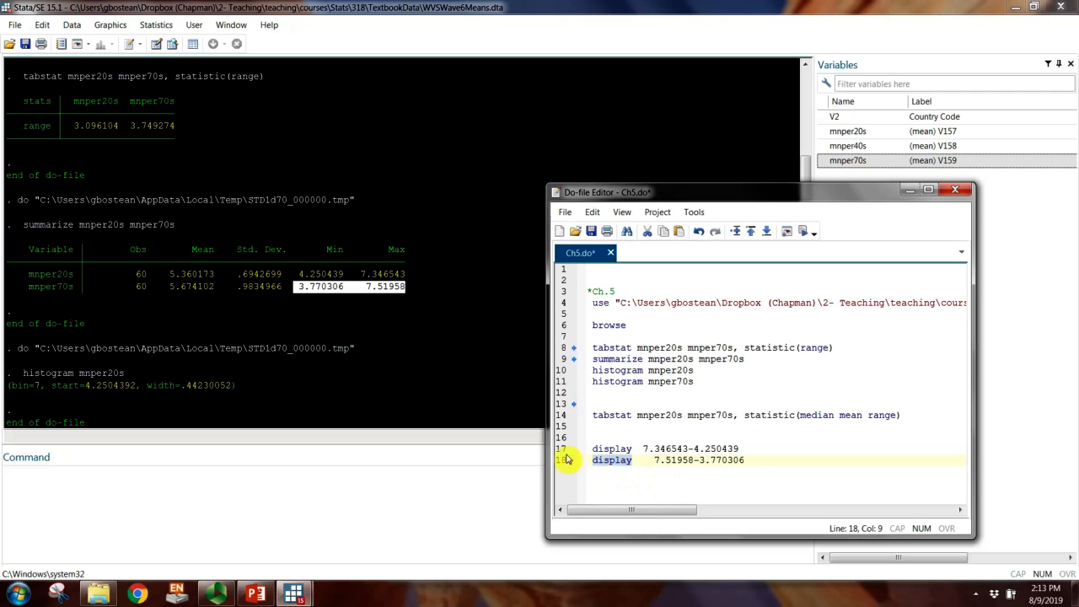
left_click(805, 236)
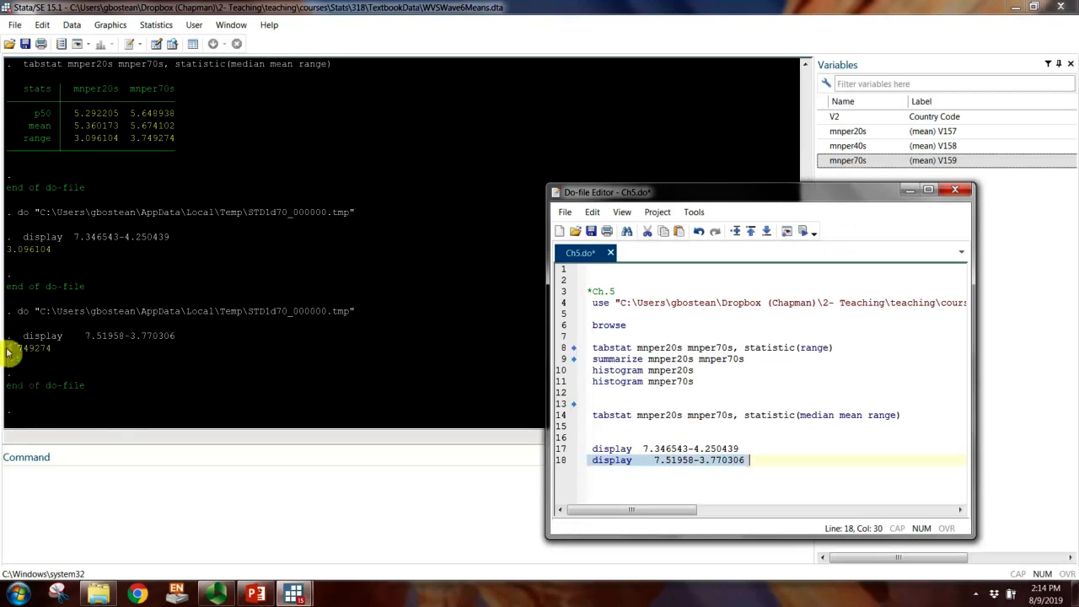
Step: Compare the second display result with the mnper70s range in the tabstat table
left_click_drag(8, 351, 45, 352)
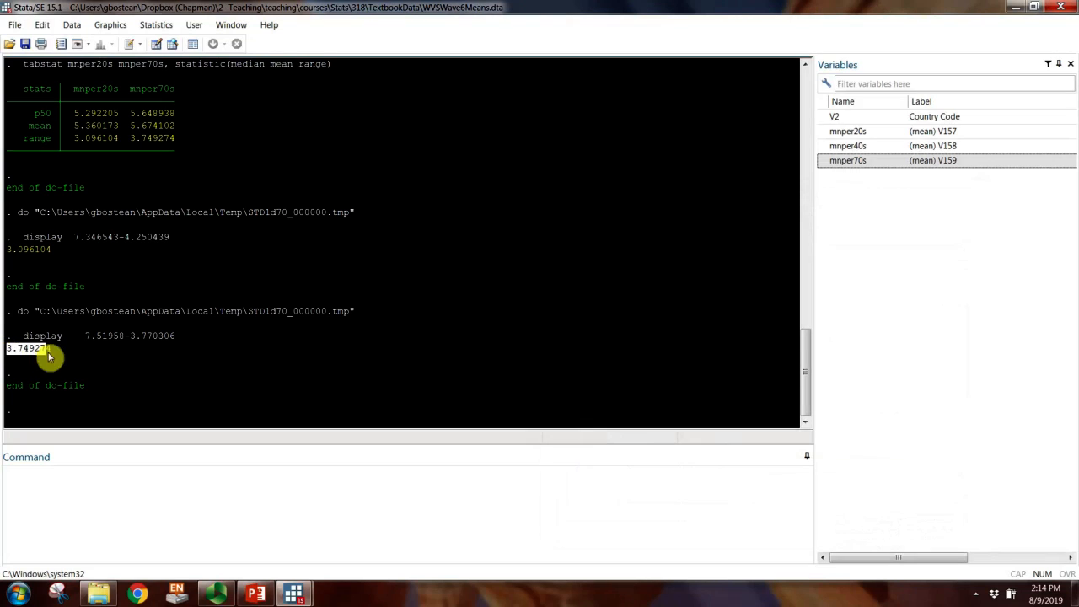
left_click_drag(132, 138, 174, 143)
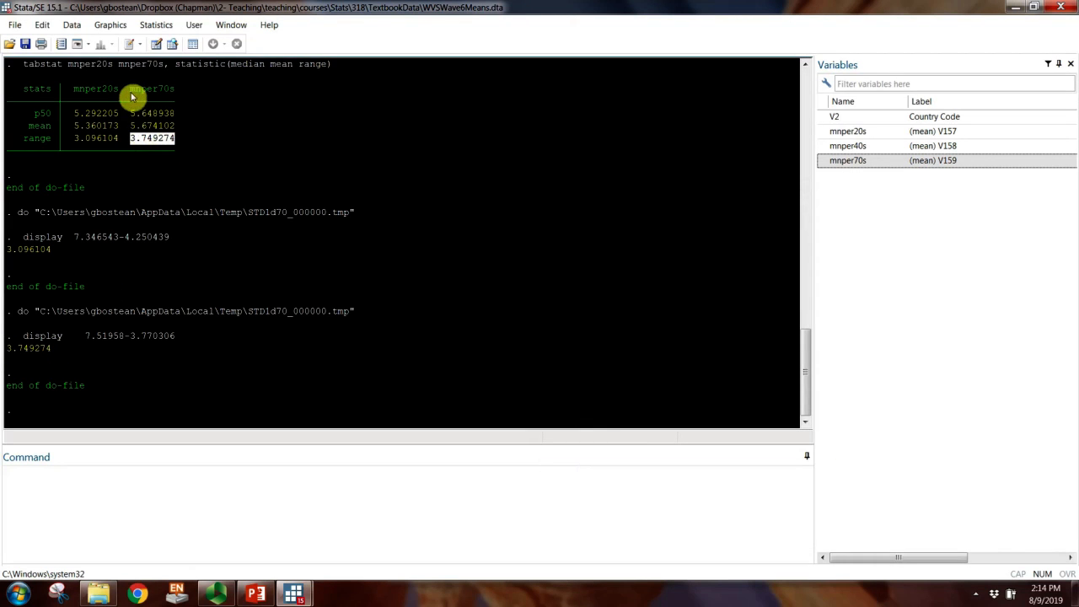
left_click(180, 300)
Step: Add the comment "// allows you to calculate the range (I copied the min and max values from the summarize output above)" to line 18
mouse_move(294, 594)
left_click(357, 549)
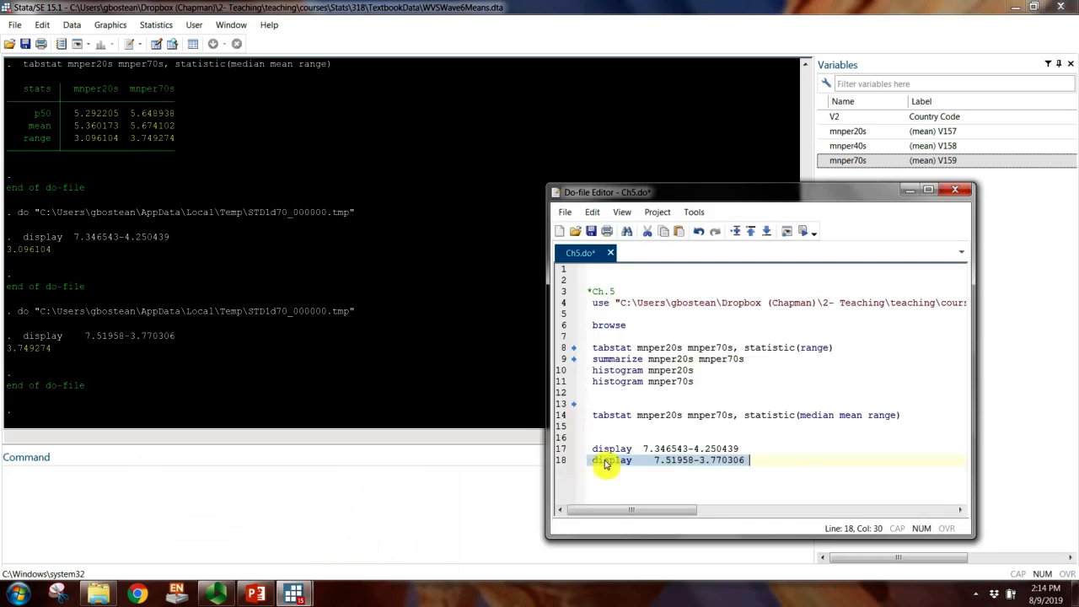
left_click_drag(547, 403, 447, 386)
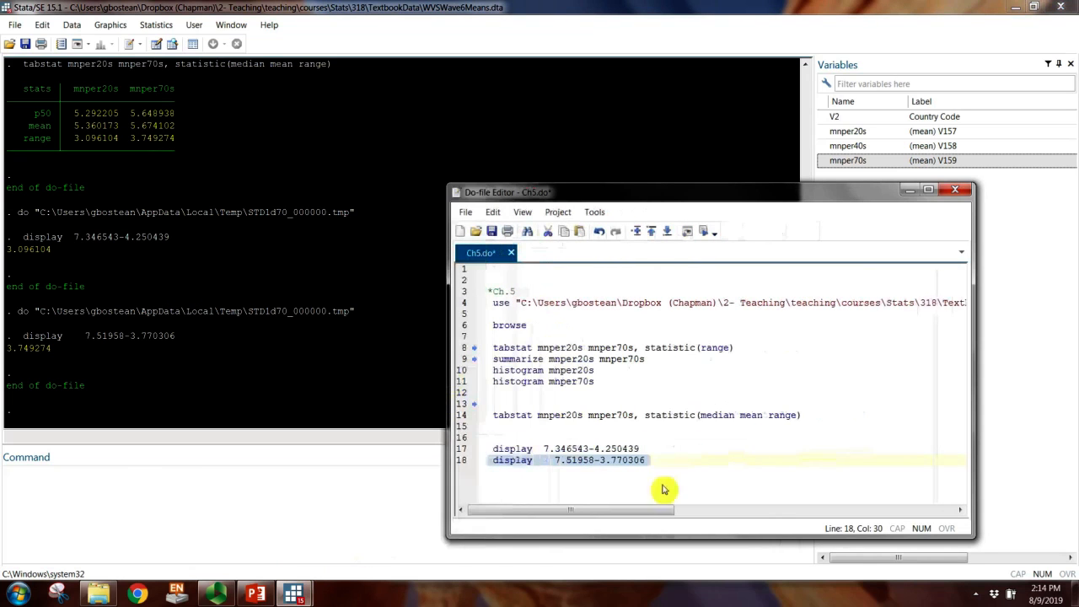
left_click(667, 467)
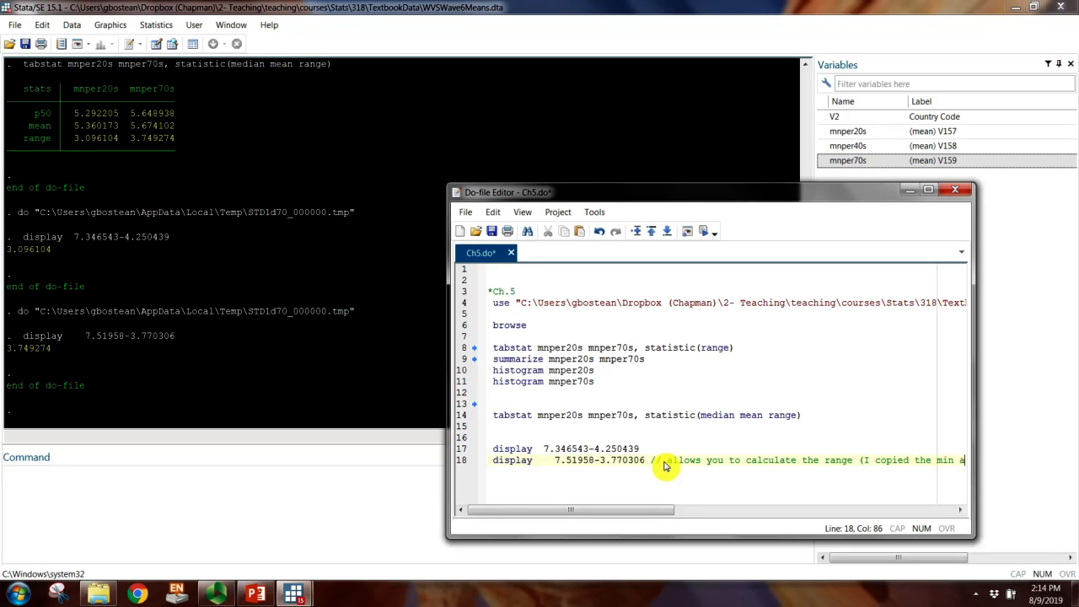
type("nd max va")
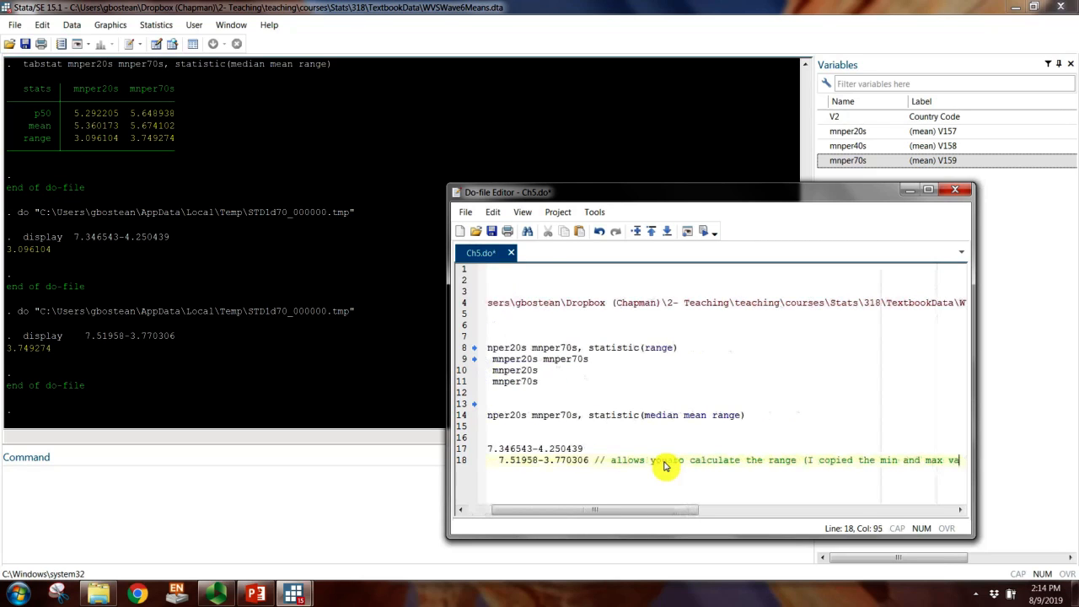
type("lues from the summa")
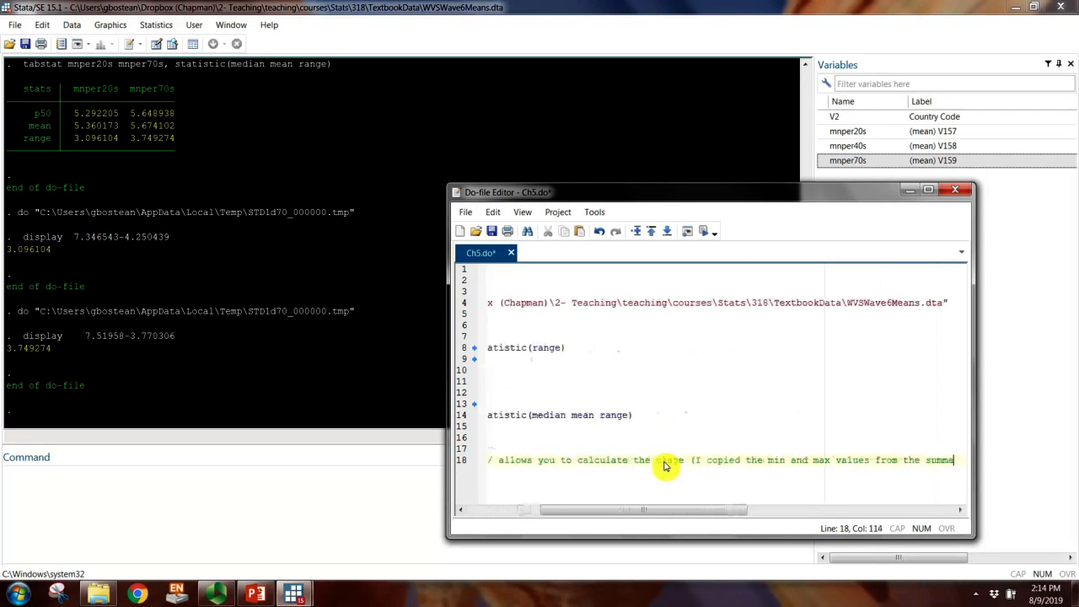
type("rize output ")
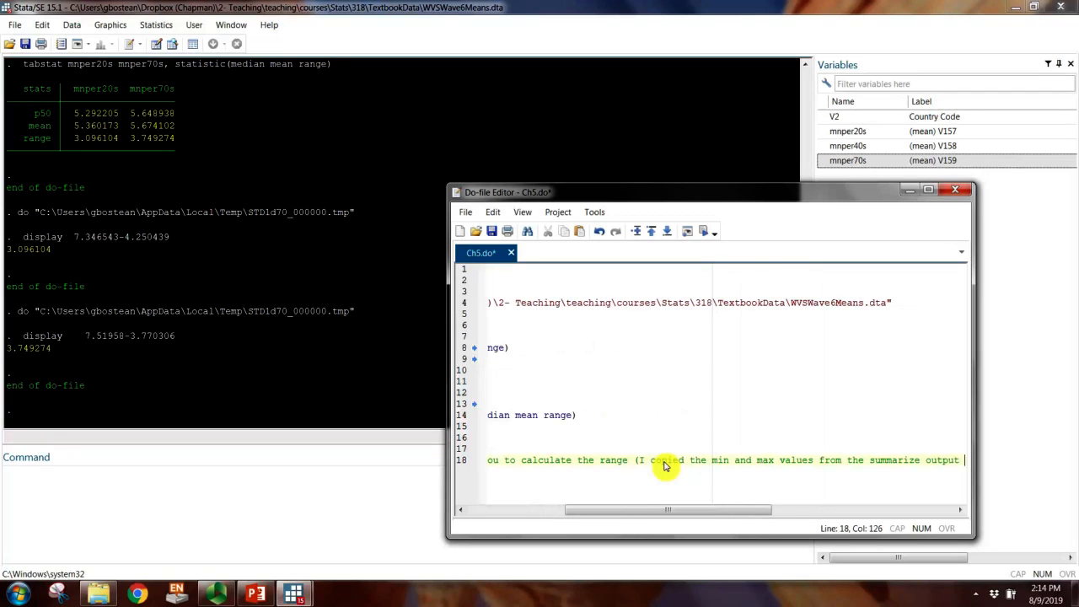
type("above)")
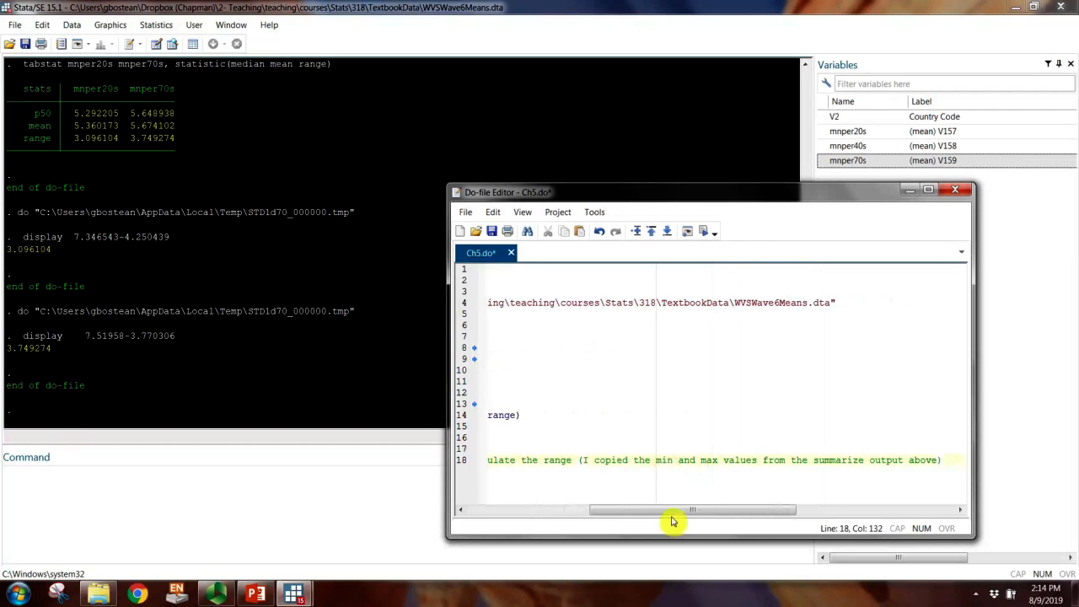
Step: Resize and reposition the do-file editor window to show the full line 18 comment, and save Ch5.do
left_click_drag(665, 509, 507, 528)
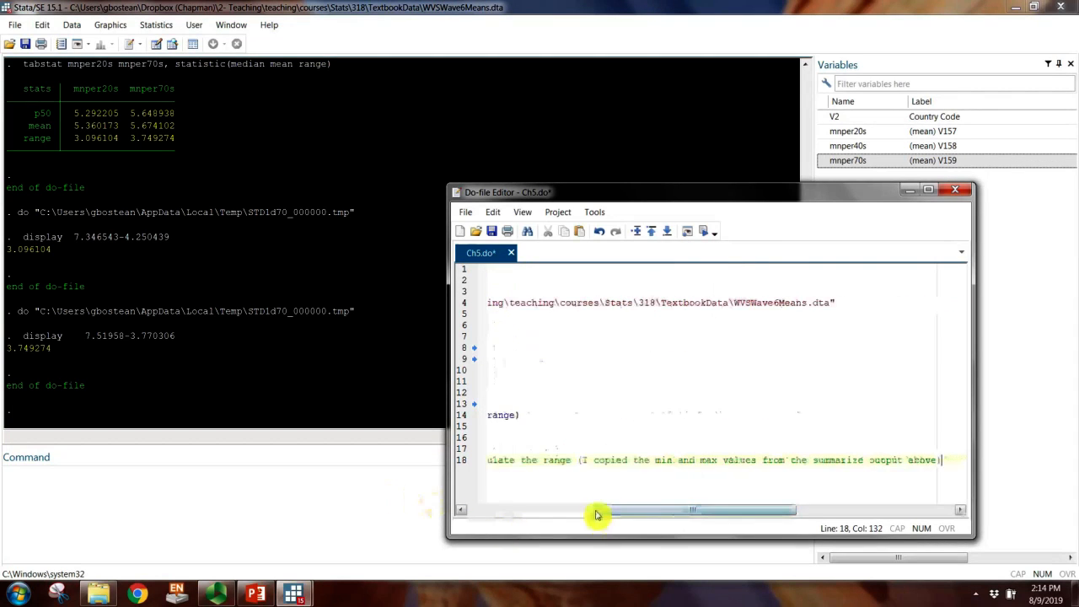
left_click_drag(598, 511, 444, 506)
left_click_drag(448, 348, 175, 346)
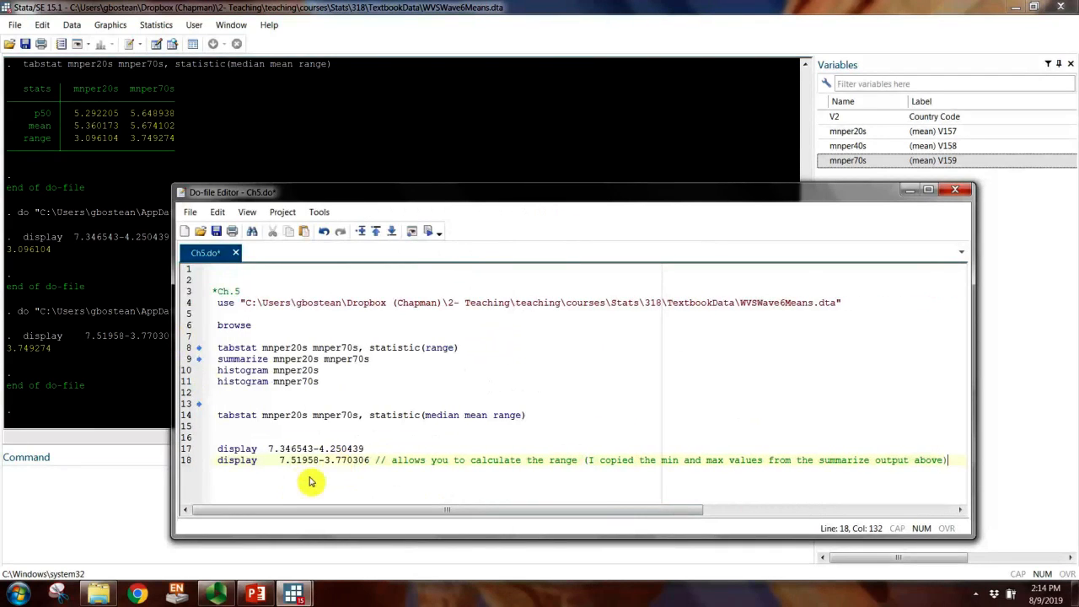
left_click_drag(448, 199, 464, 82)
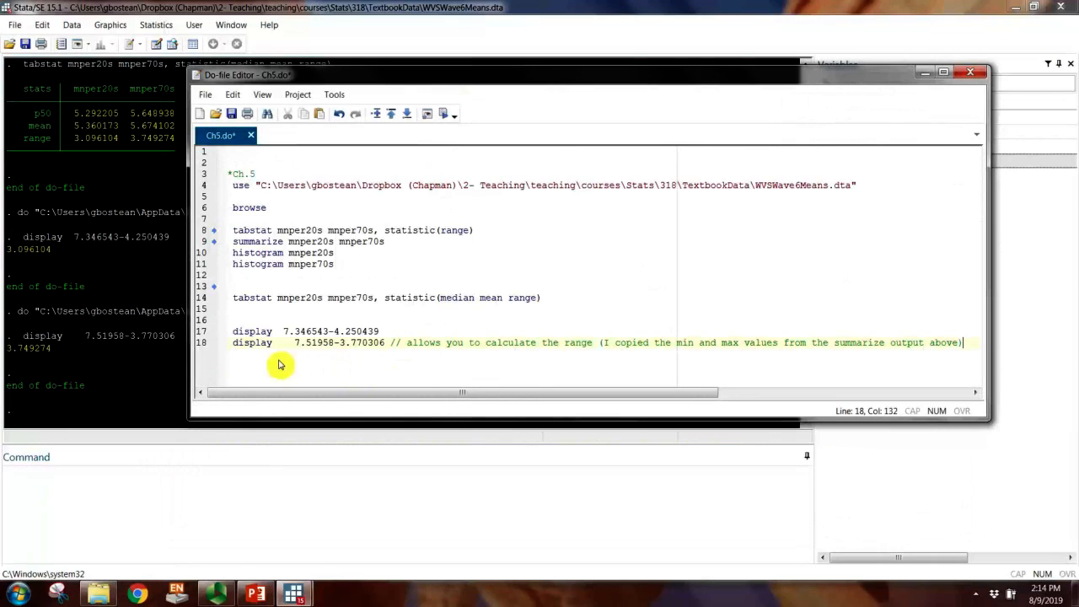
left_click(232, 114)
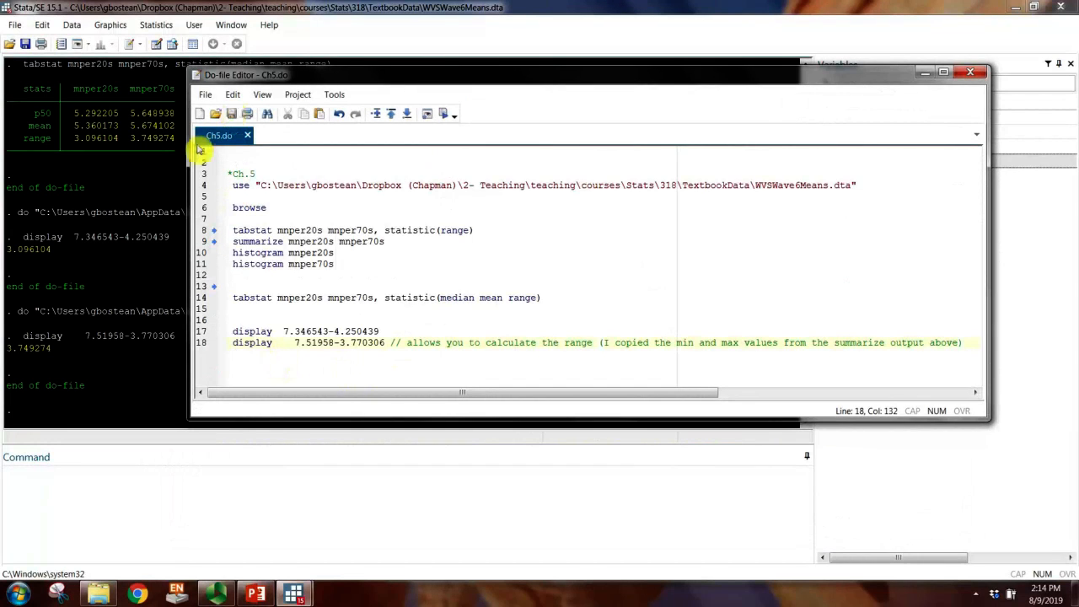
left_click_drag(193, 144, 345, 408)
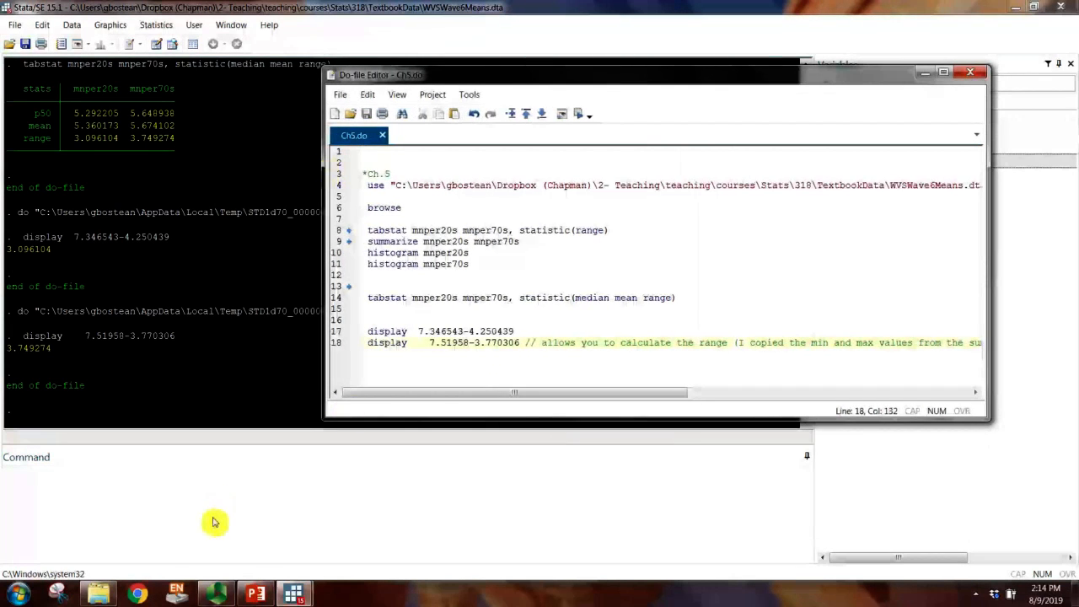
Step: Review the mnper20s and mnper70s ranges in the tabstat output with median, mean and range
left_click(283, 524)
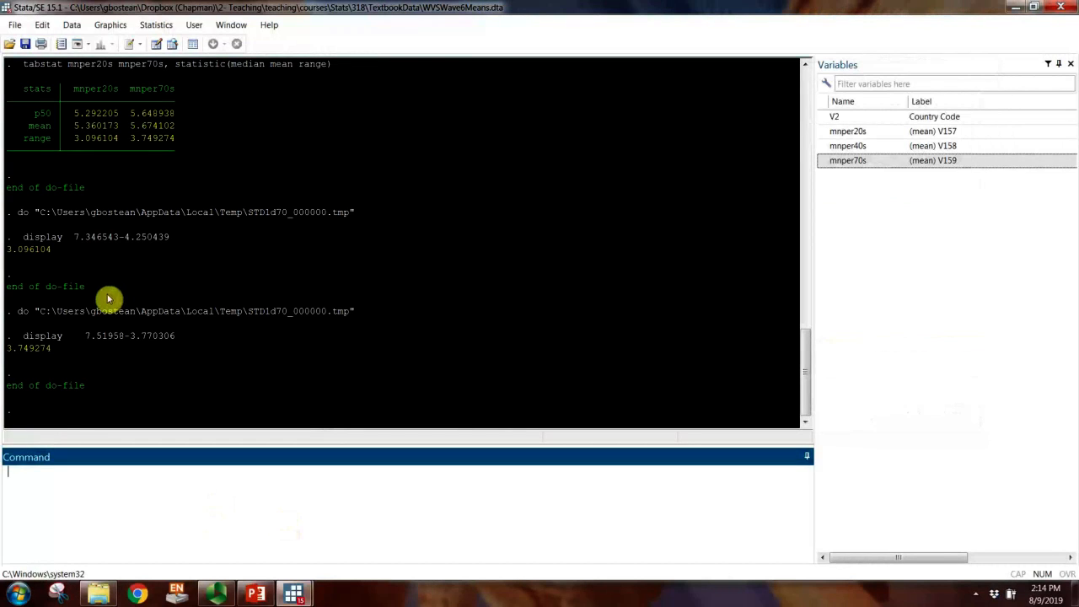
left_click(139, 230)
scroll(93, 253, "up", 4)
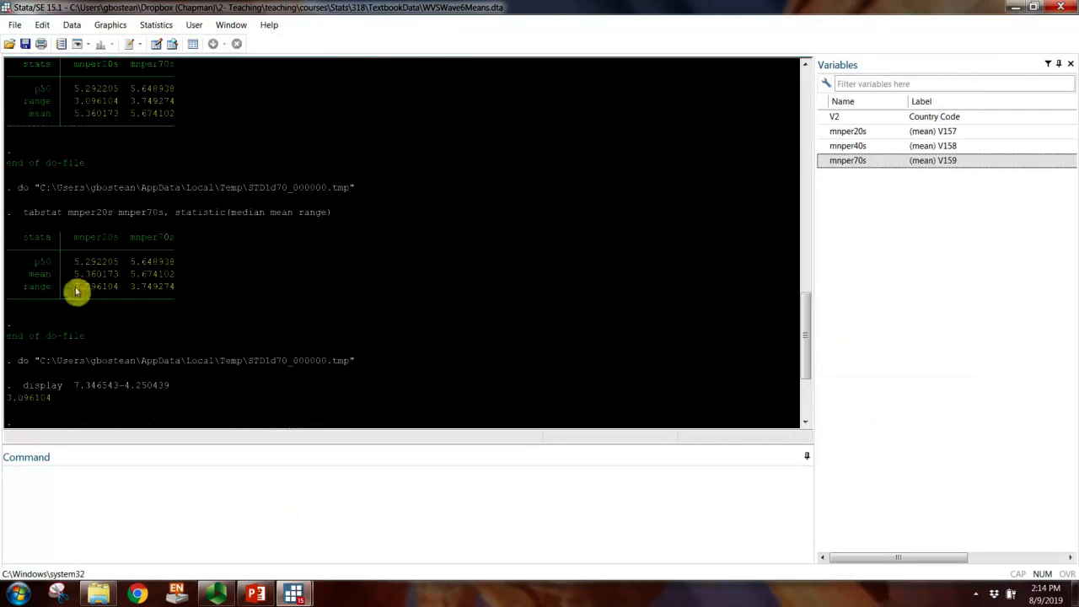
double_click(144, 289)
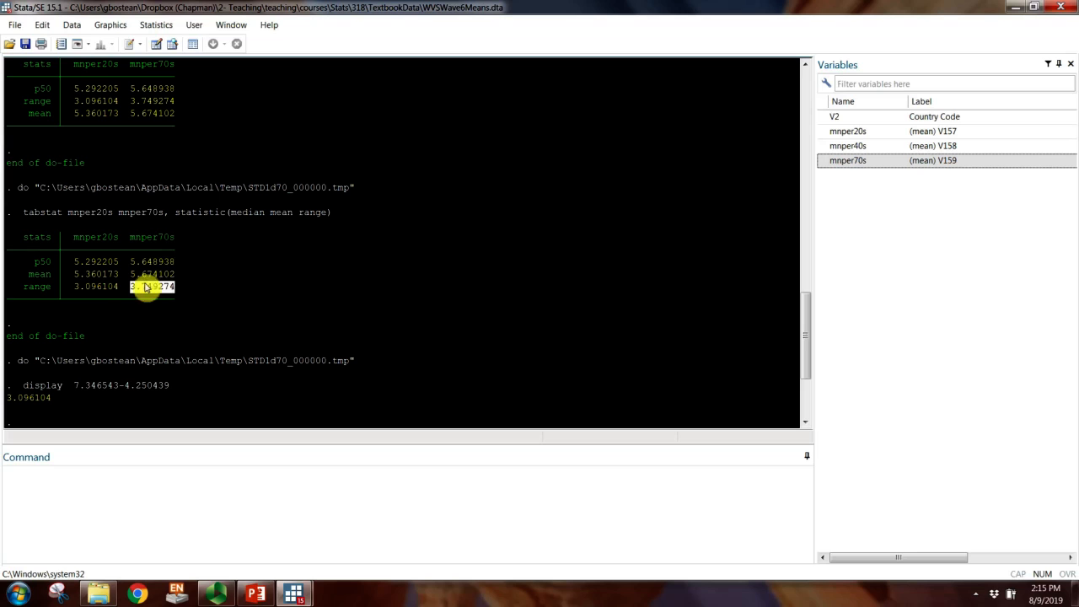
Step: Compare the mnper20s and mnper70s ranges in the tabstat table and their means in the summarize output
double_click(74, 288)
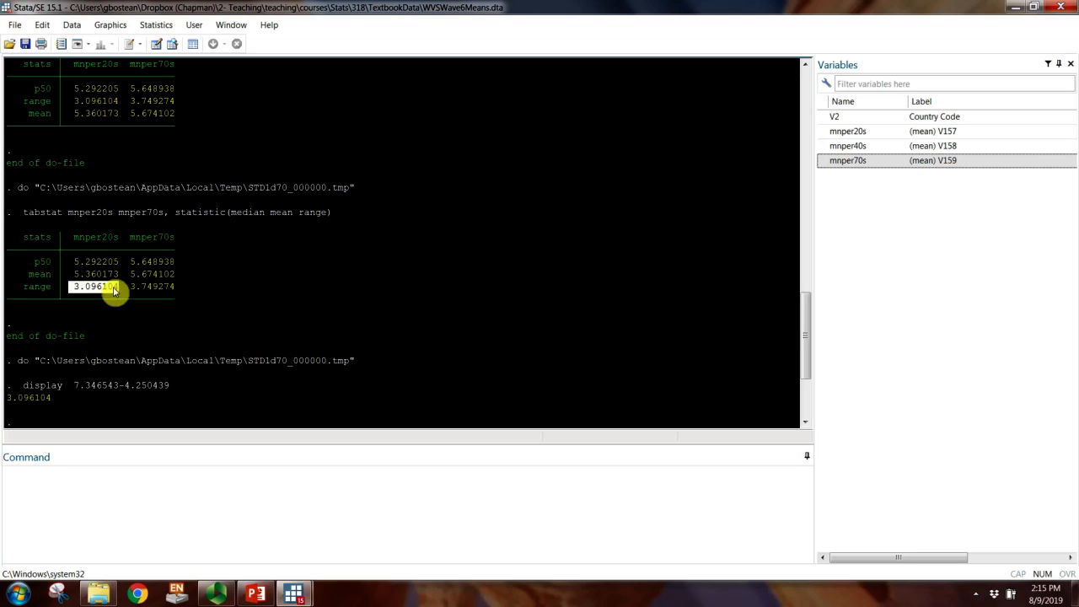
left_click(137, 290)
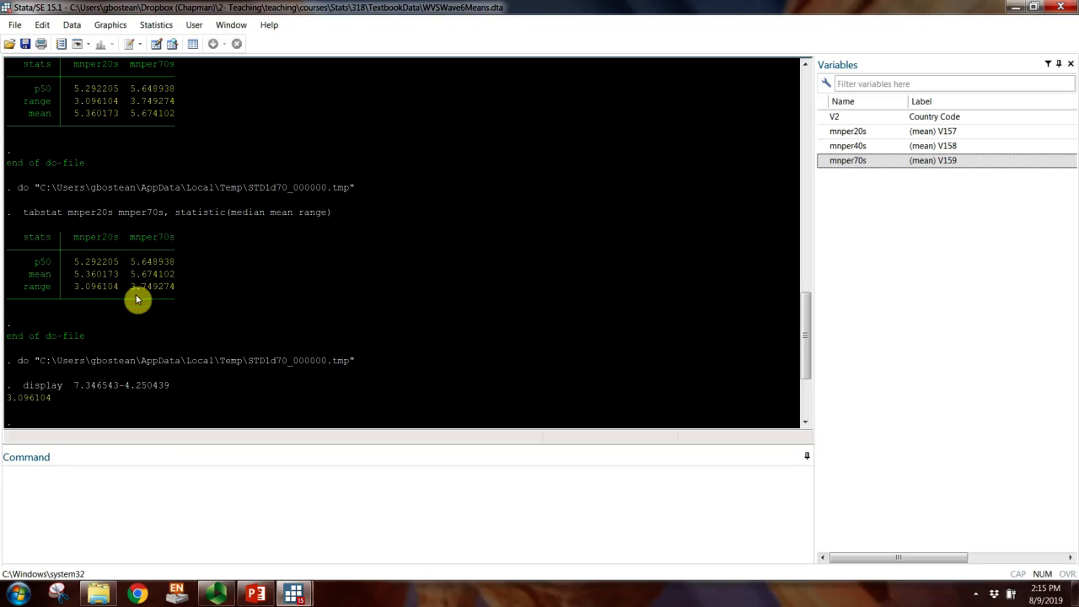
scroll(136, 299, "up", 8)
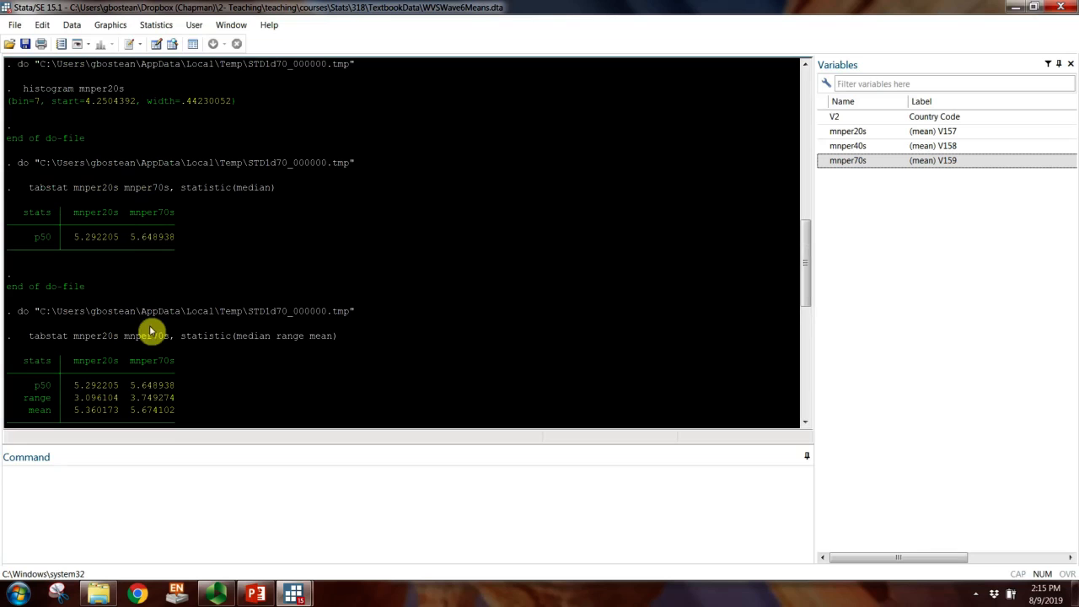
scroll(135, 253, "up", 4)
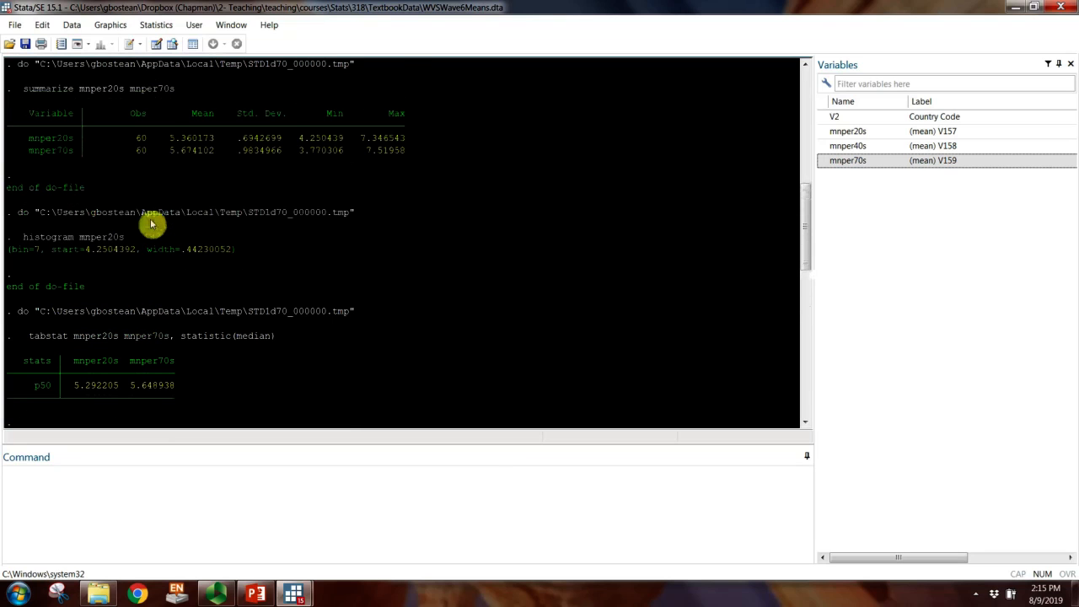
left_click_drag(170, 151, 213, 154)
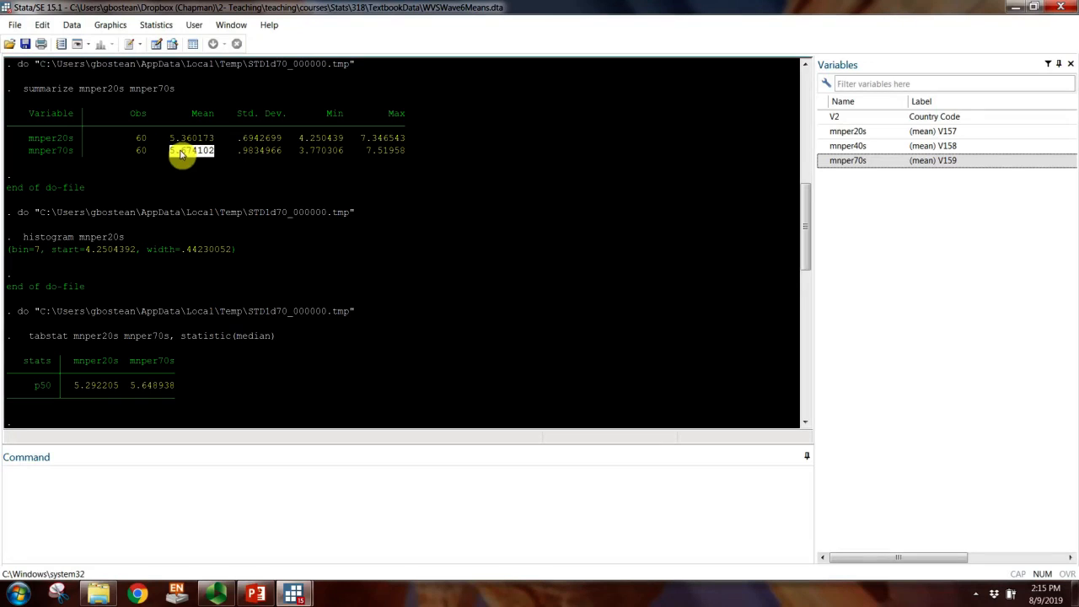
left_click_drag(169, 138, 216, 142)
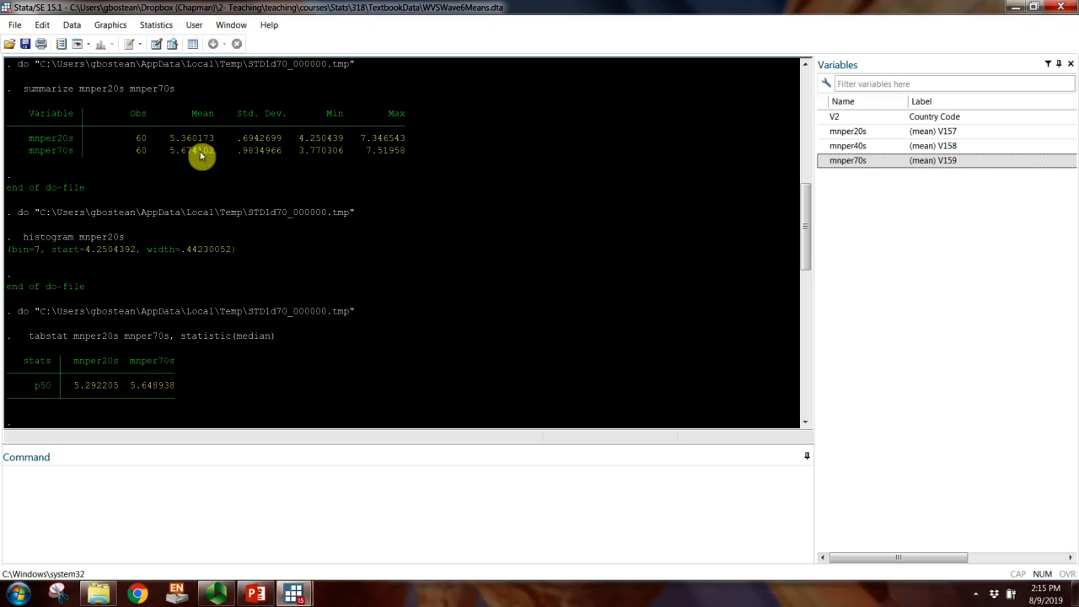
scroll(177, 271, "down", 15)
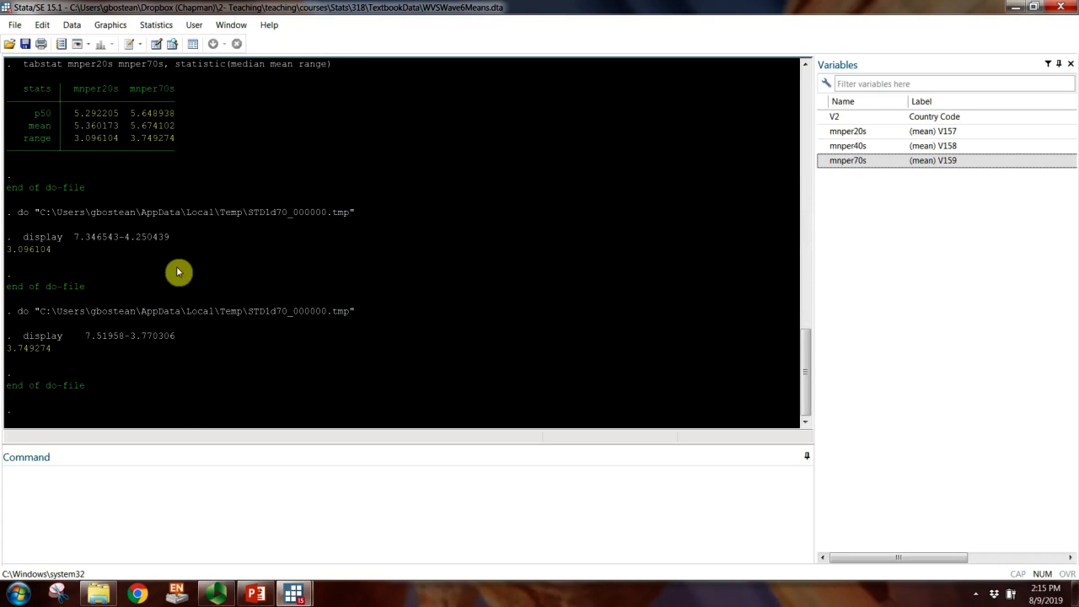
Step: In the Ch5.do do-file, add the commands "sort mnper20s" and "browse" on lines 21 and 22
mouse_move(294, 594)
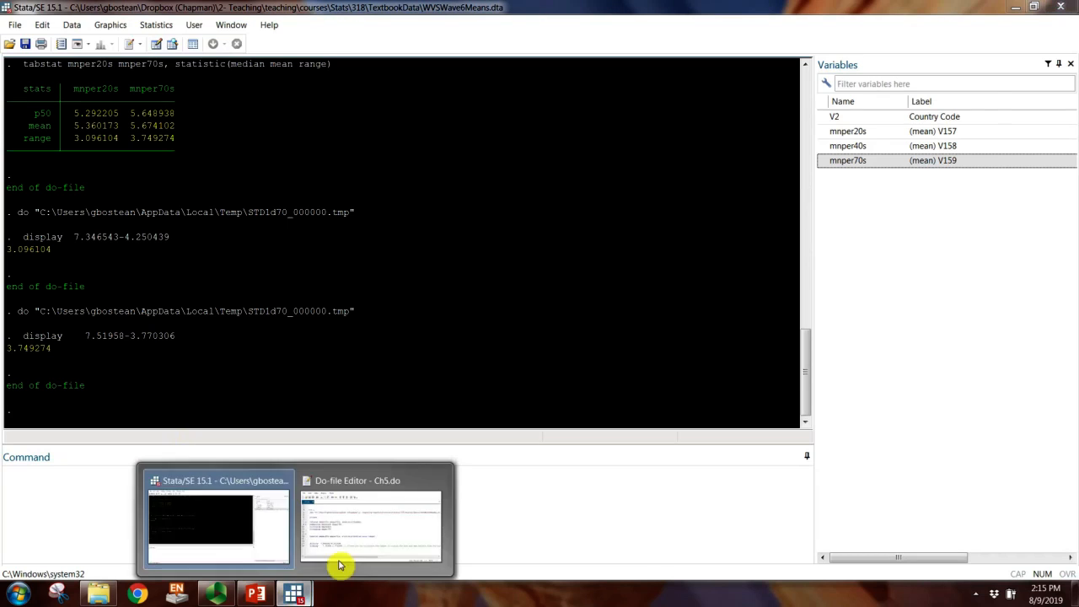
left_click(340, 565)
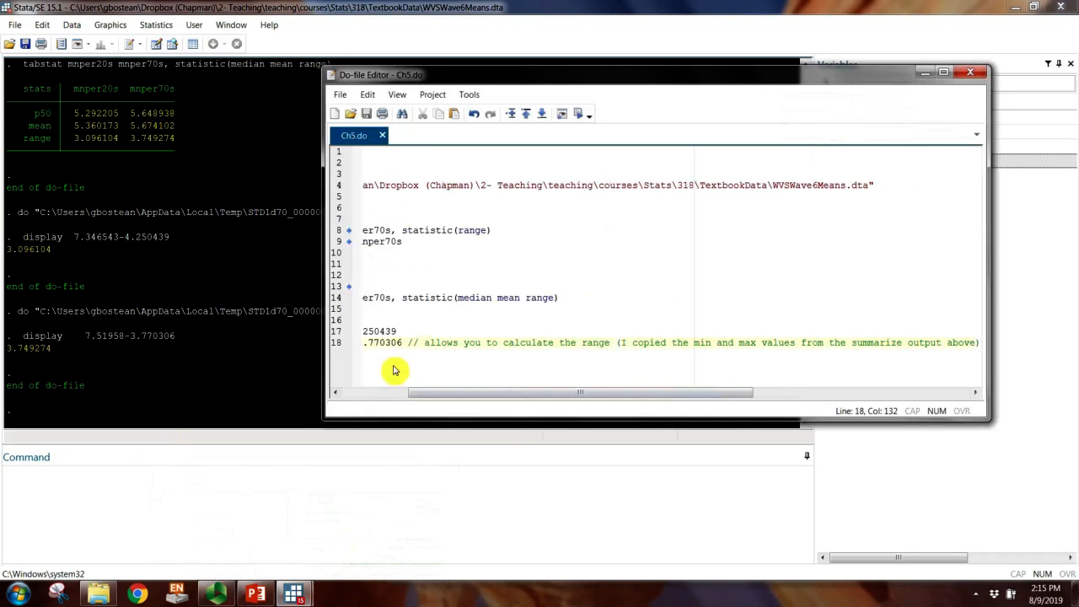
key("Return")
key("Return")
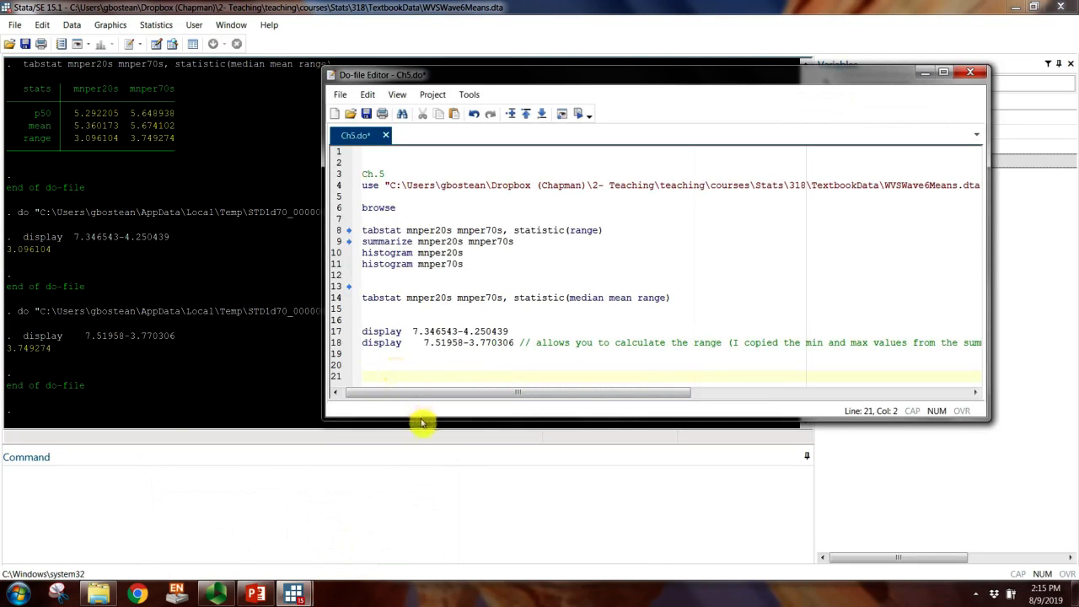
left_click_drag(421, 420, 430, 432)
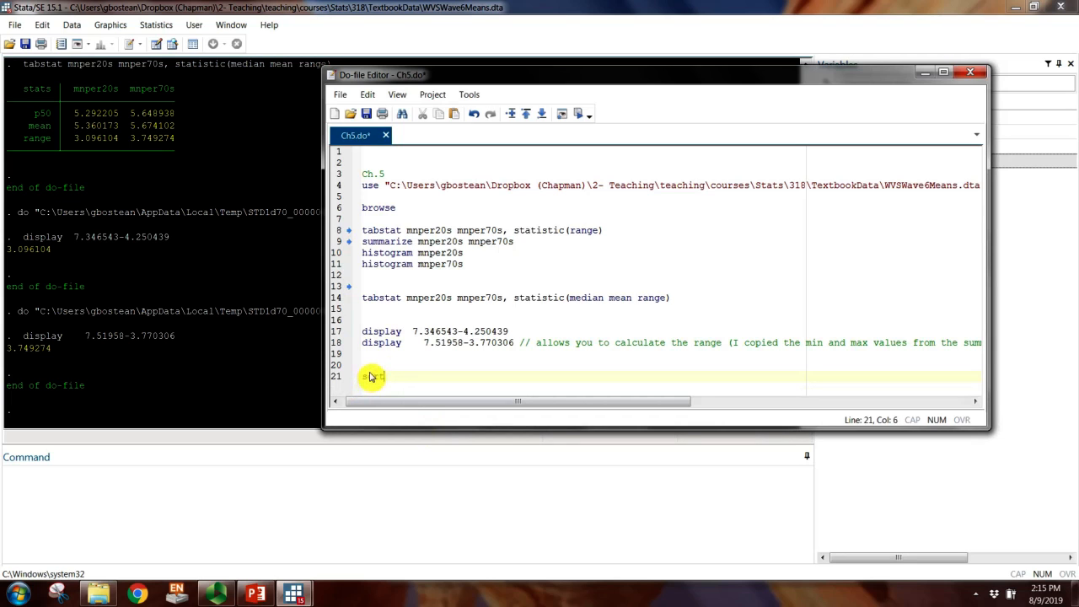
left_click_drag(678, 79, 485, 79)
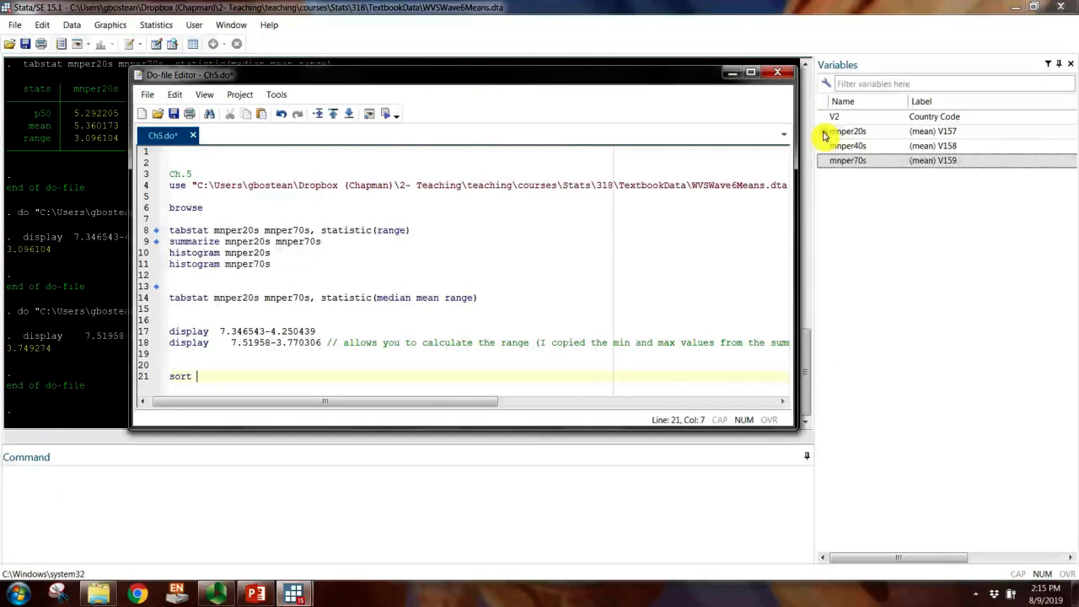
double_click(238, 298)
key("ctrl+c")
left_click(223, 378)
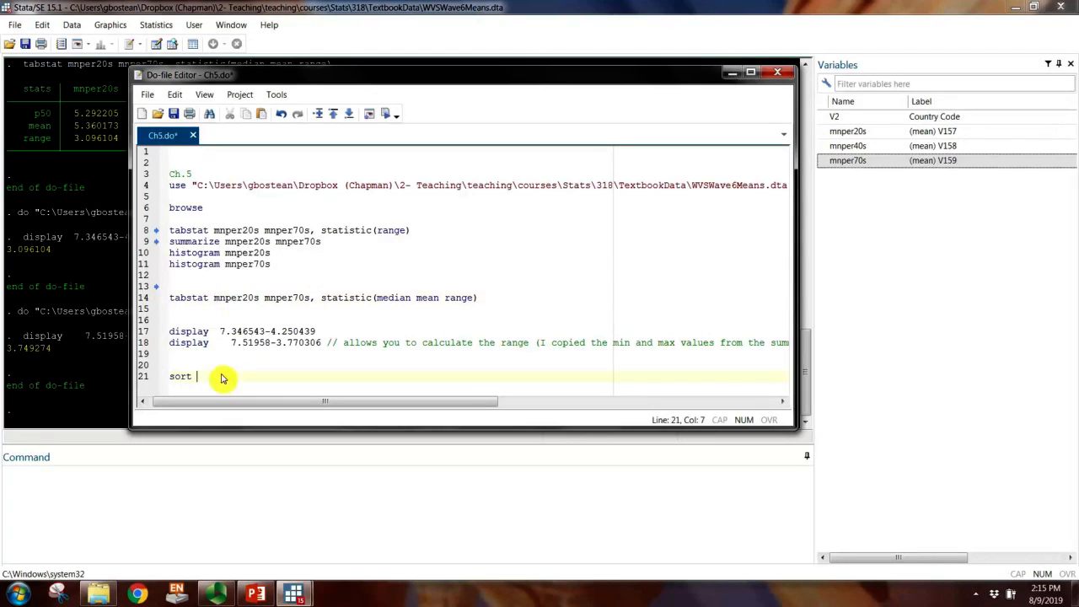
key("ctrl+v")
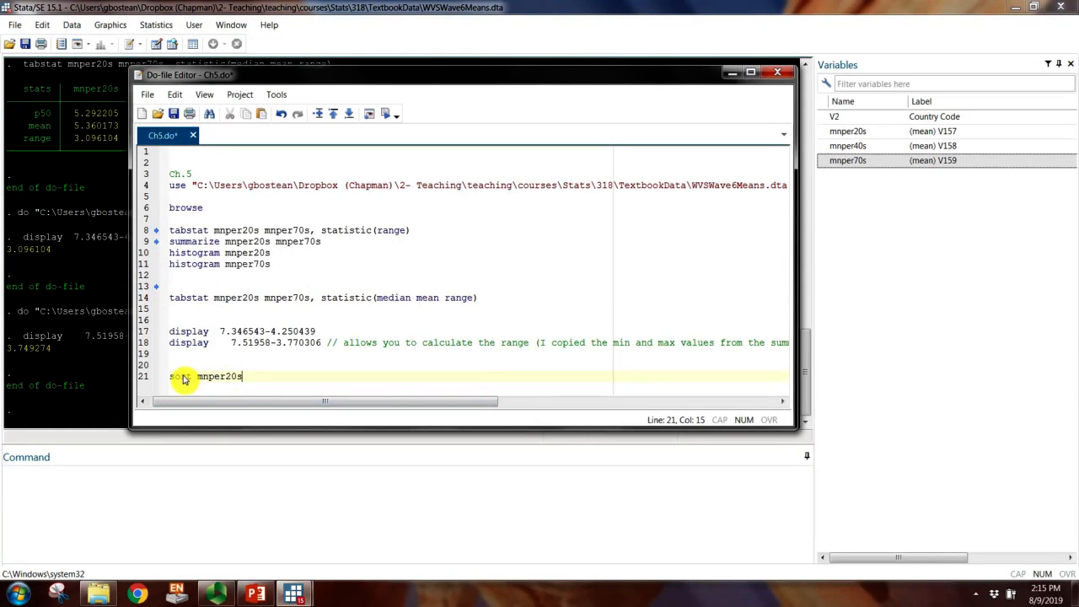
key("Return")
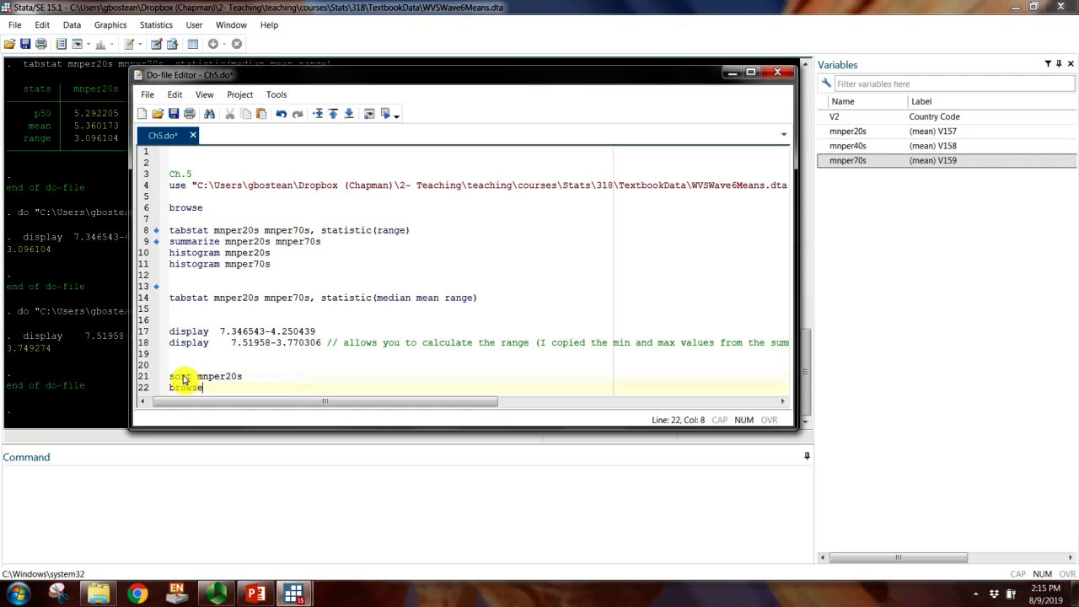
Step: Run the sort mnper20s and browse lines, examine the lowest and highest mnper20s countries, and close the data browser
left_click_drag(170, 376, 205, 388)
key("ctrl+c")
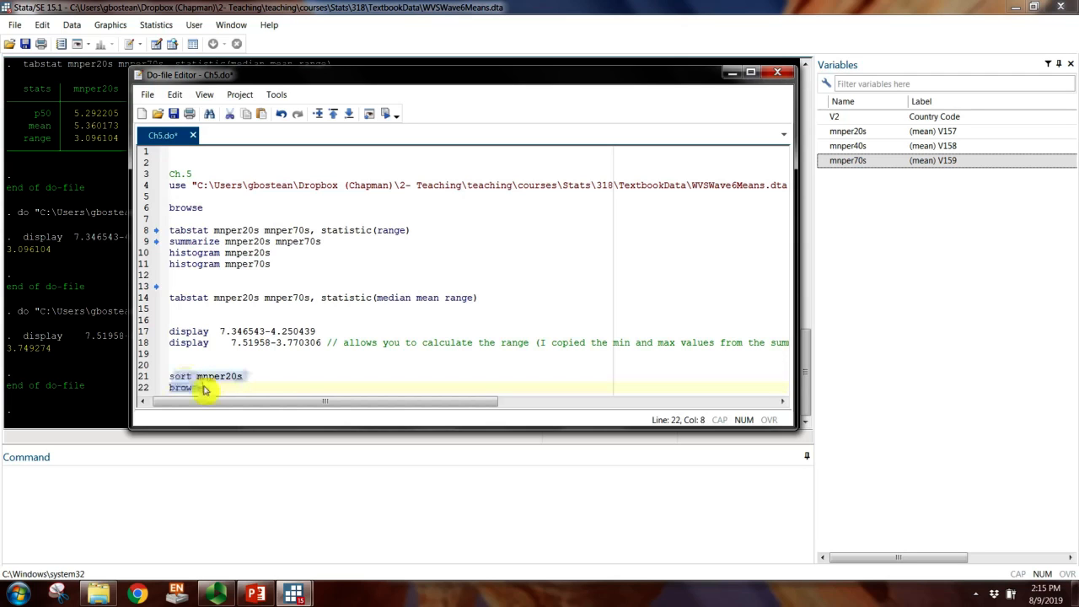
left_click(387, 115)
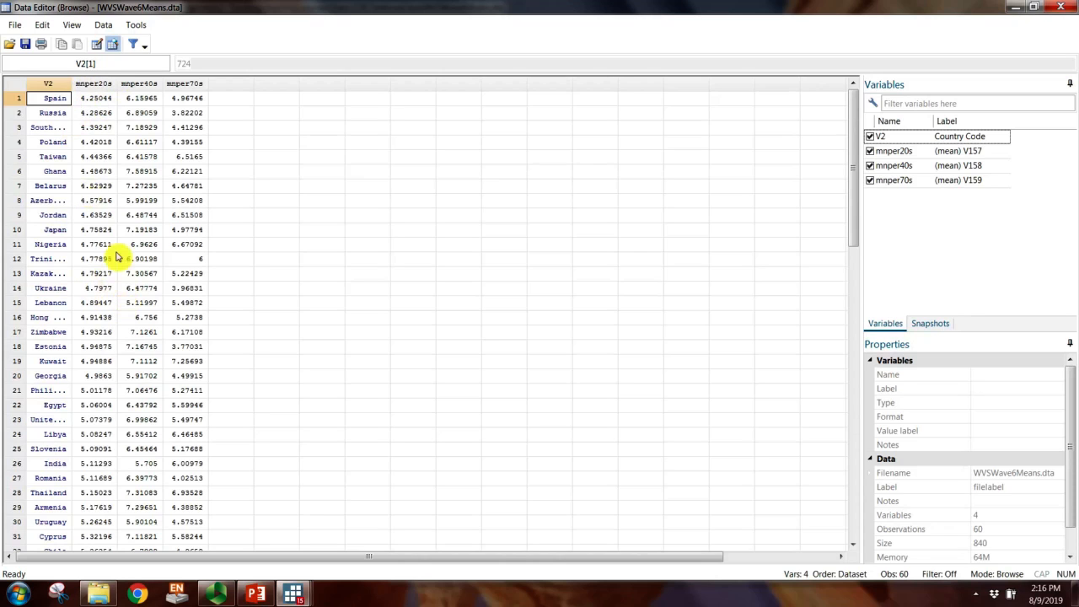
scroll(92, 183, "down", 5)
scroll(82, 202, "down", 15)
scroll(72, 313, "up", 20)
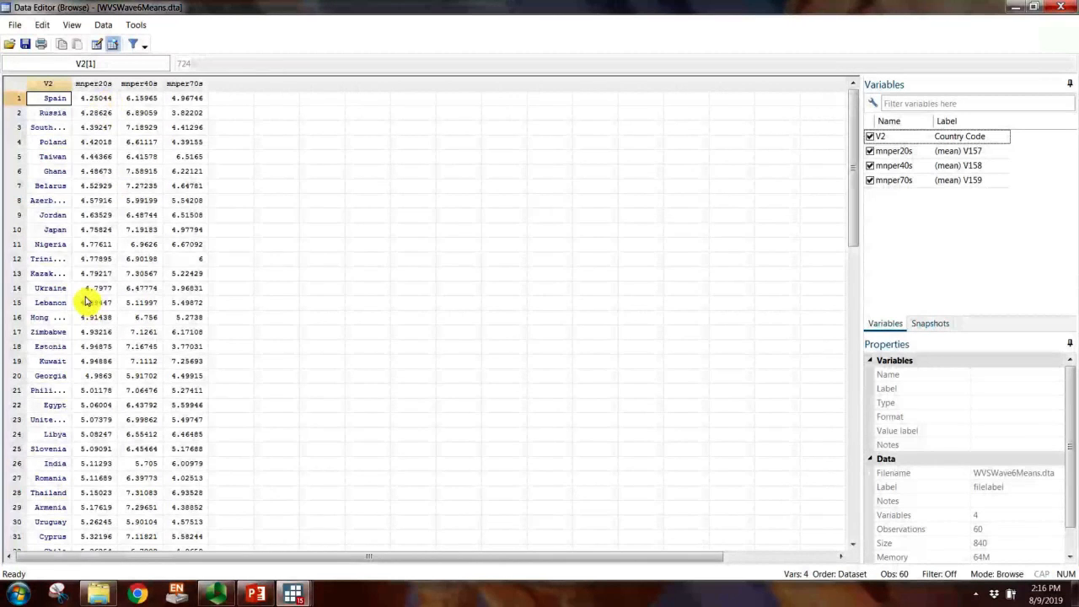
scroll(87, 312, "down", 12)
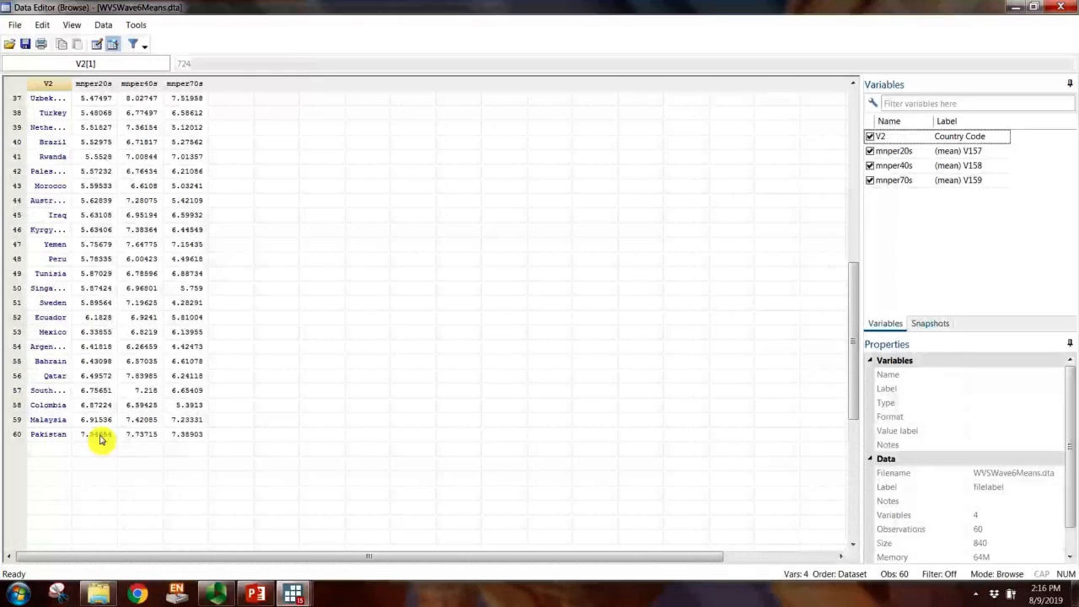
scroll(101, 440, "up", 12)
scroll(105, 441, "down", 12)
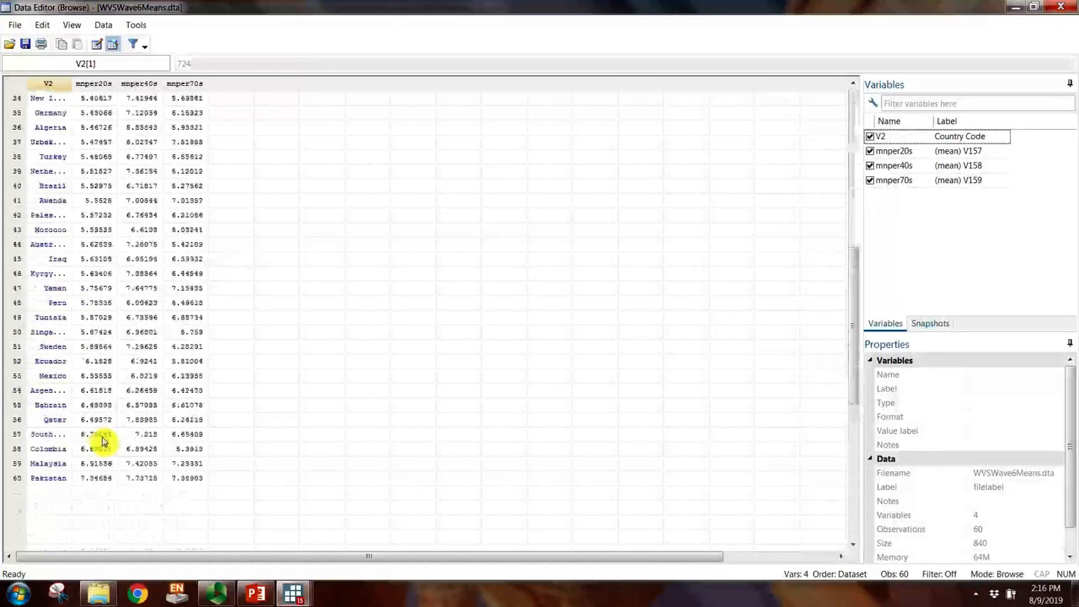
scroll(104, 448, "up", 12)
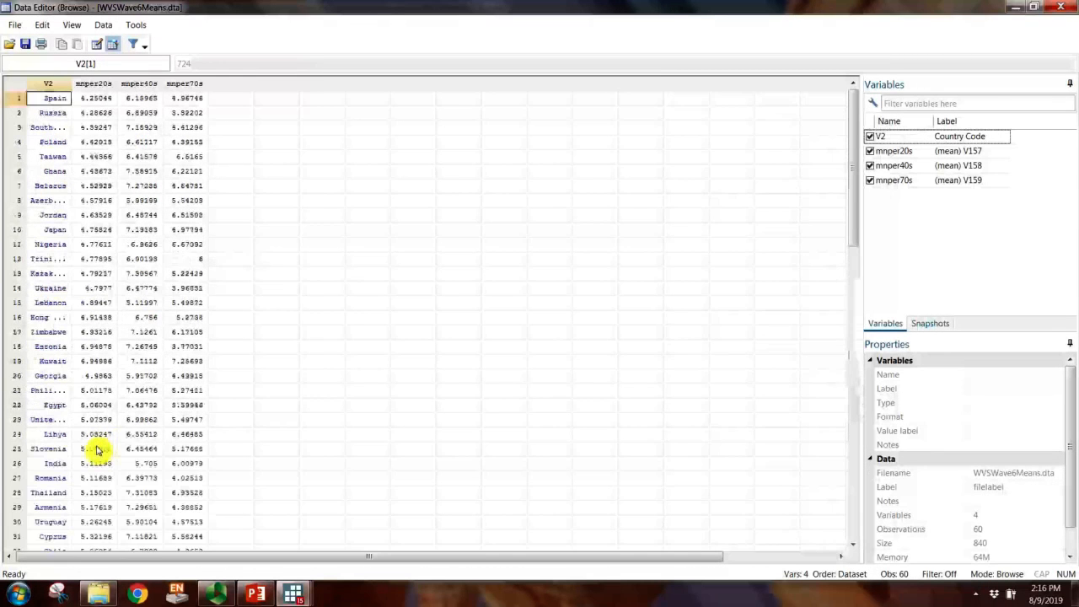
left_click(1072, 4)
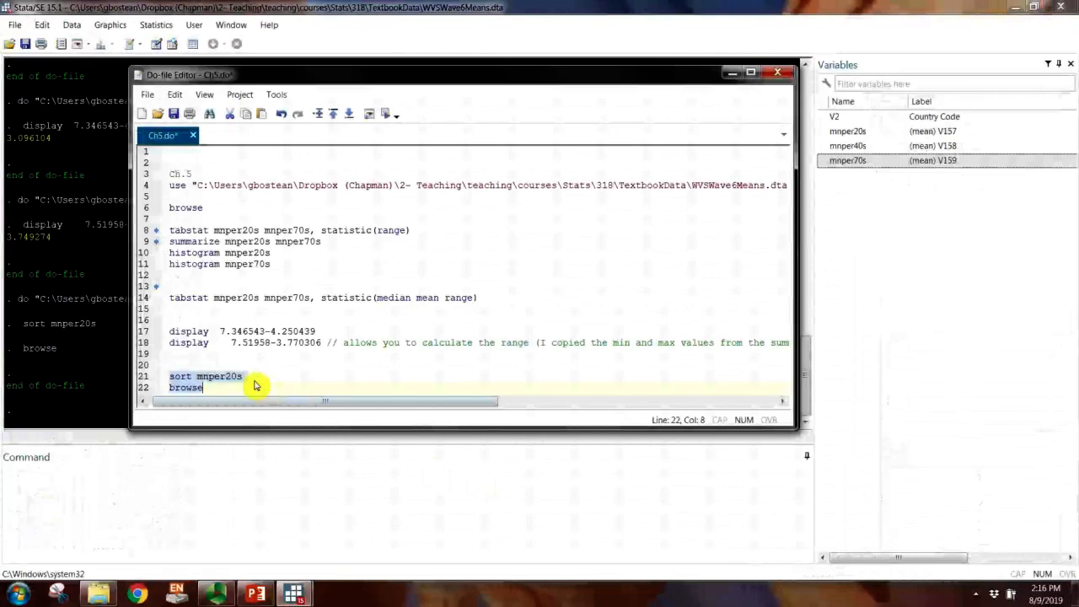
Step: Add "sort mnper70s" and "browse" on lines 24 and 25, and remove the leading space before both sort commands
left_click(249, 382)
left_click_drag(251, 378, 160, 376)
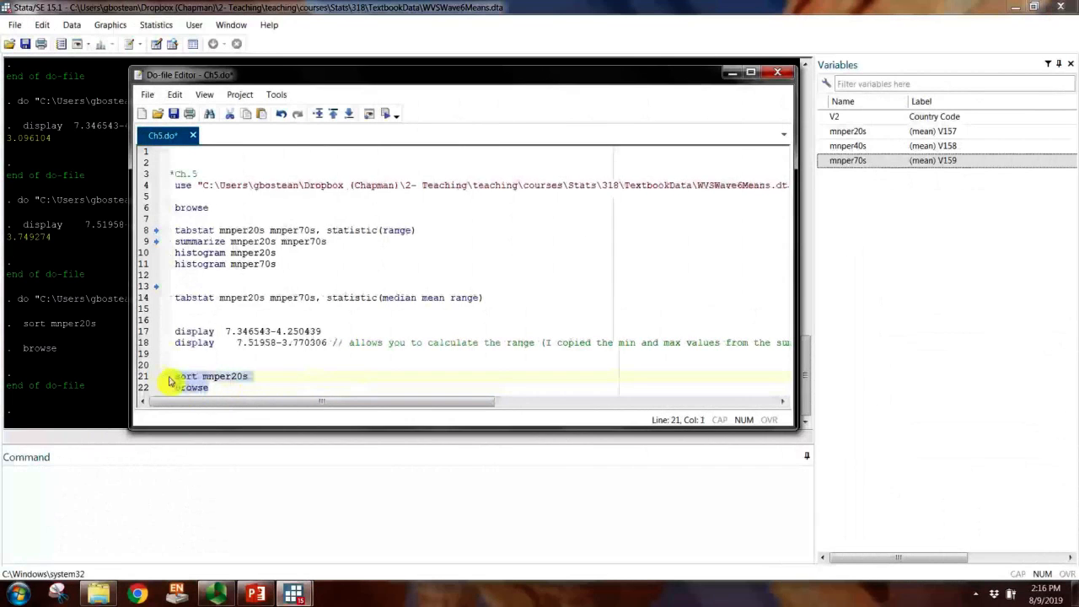
left_click(250, 395)
key("ctrl+v")
left_click(243, 376)
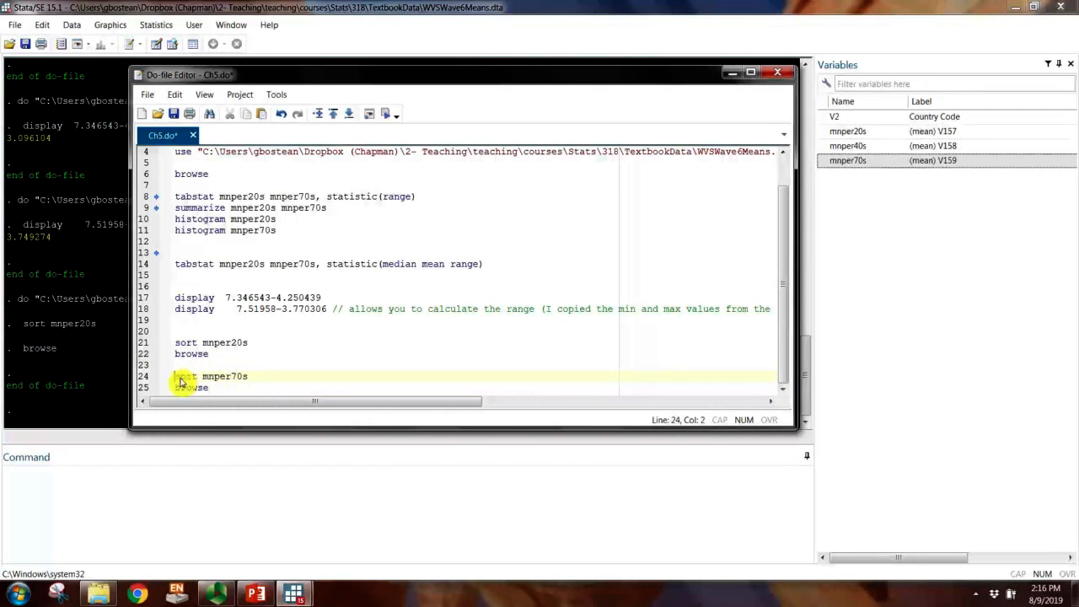
key("BackSpace")
left_click(173, 342)
key("BackSpace")
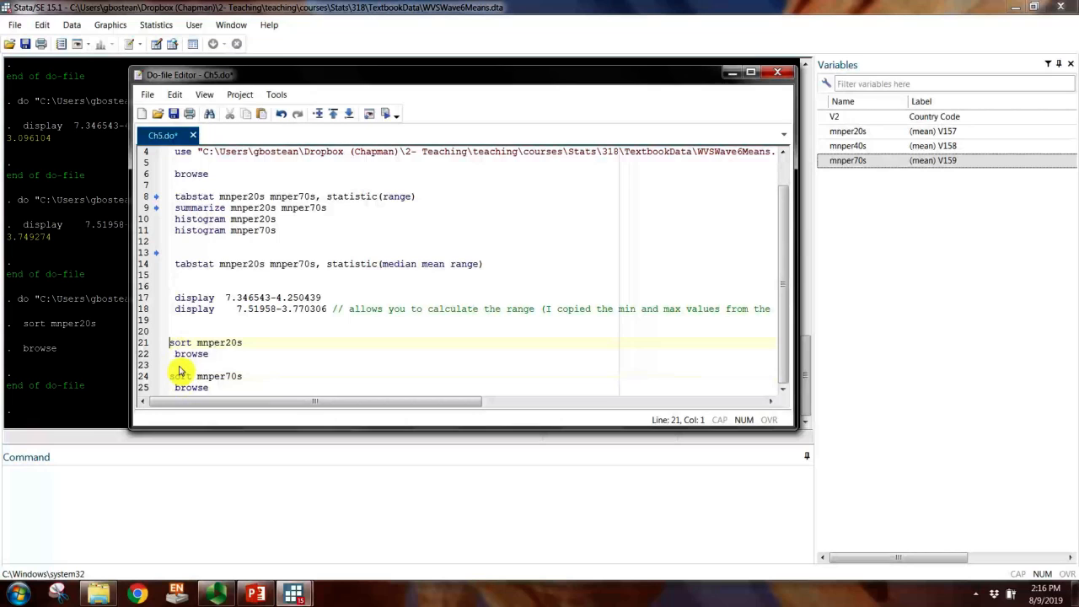
left_click(232, 345)
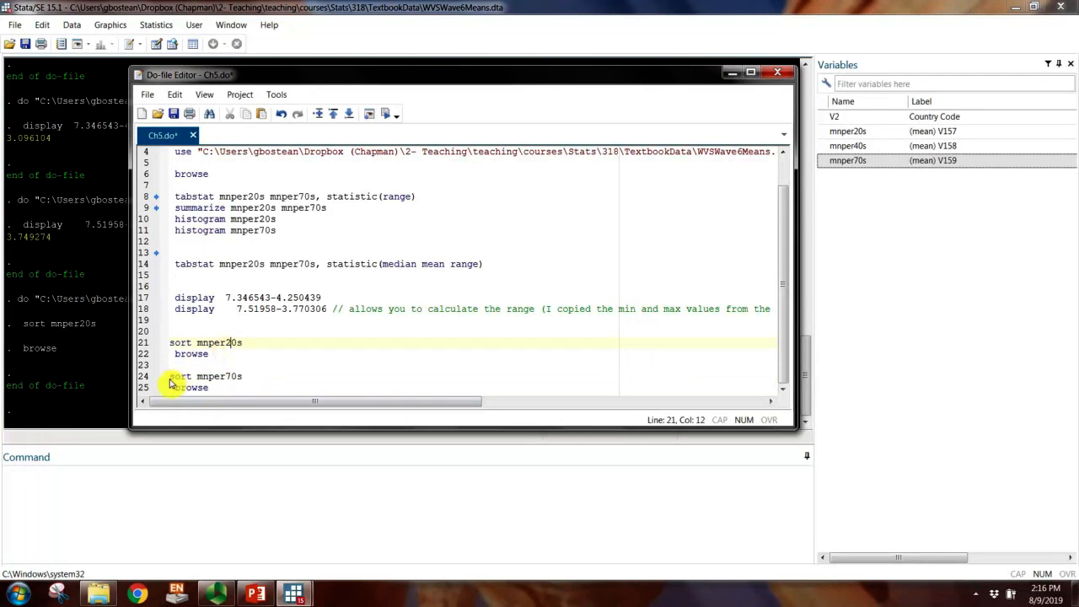
Step: Run the sort mnper70s and browse lines, and examine the countries with the lowest and highest mnper70s values
left_click_drag(169, 381, 203, 390)
left_click(385, 113)
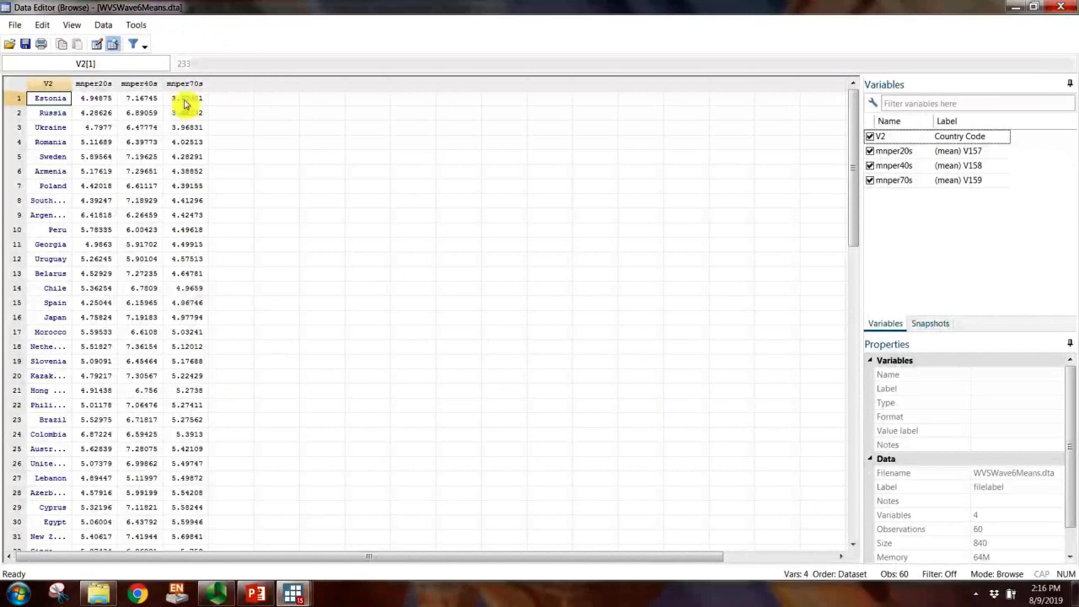
scroll(194, 506, "down", 13)
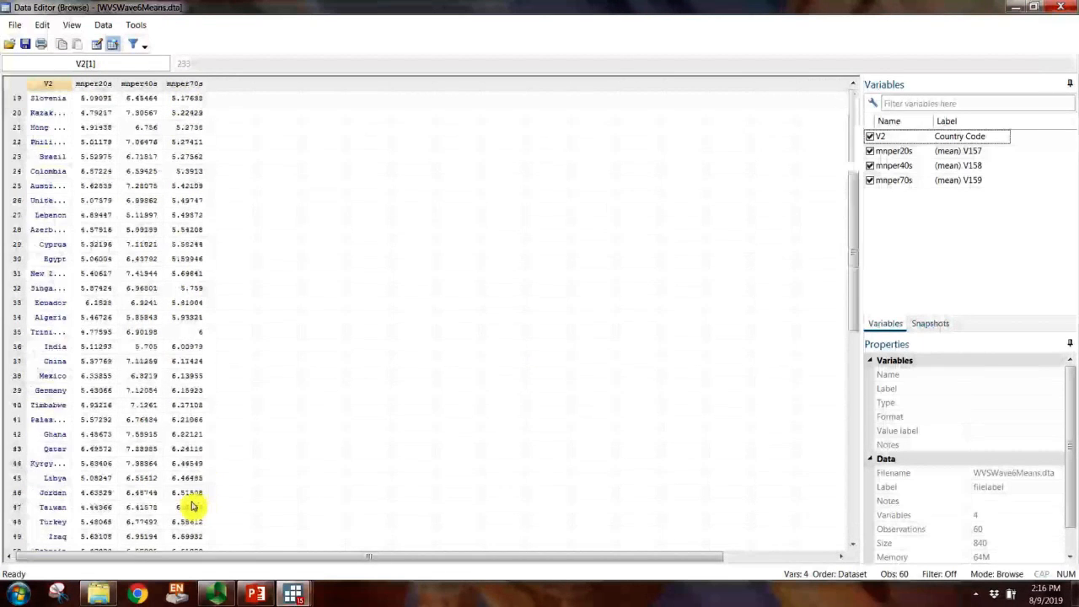
scroll(191, 509, "up", 15)
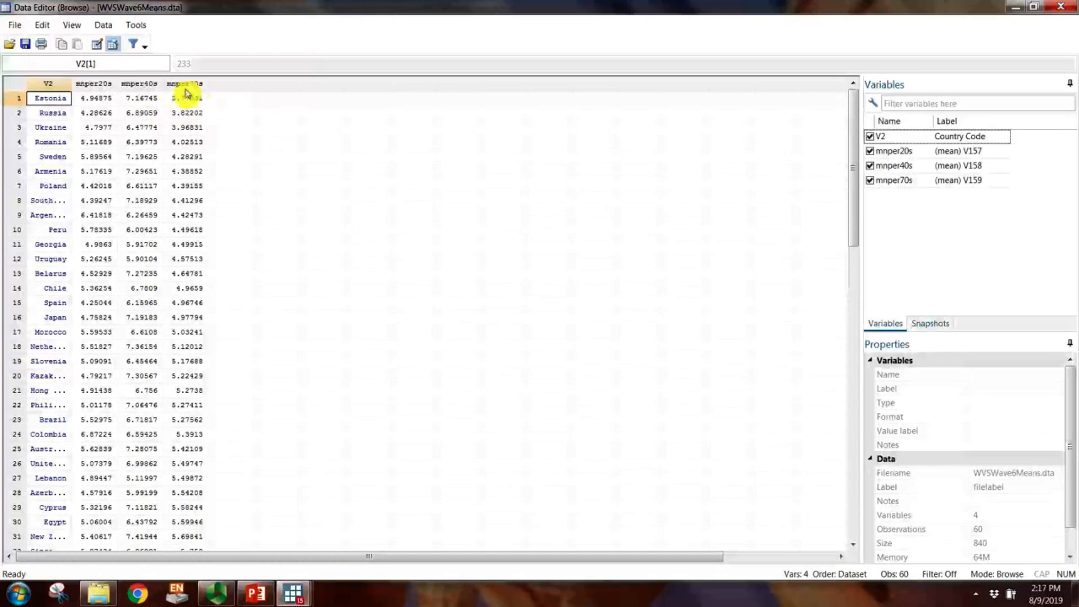
scroll(185, 304, "down", 15)
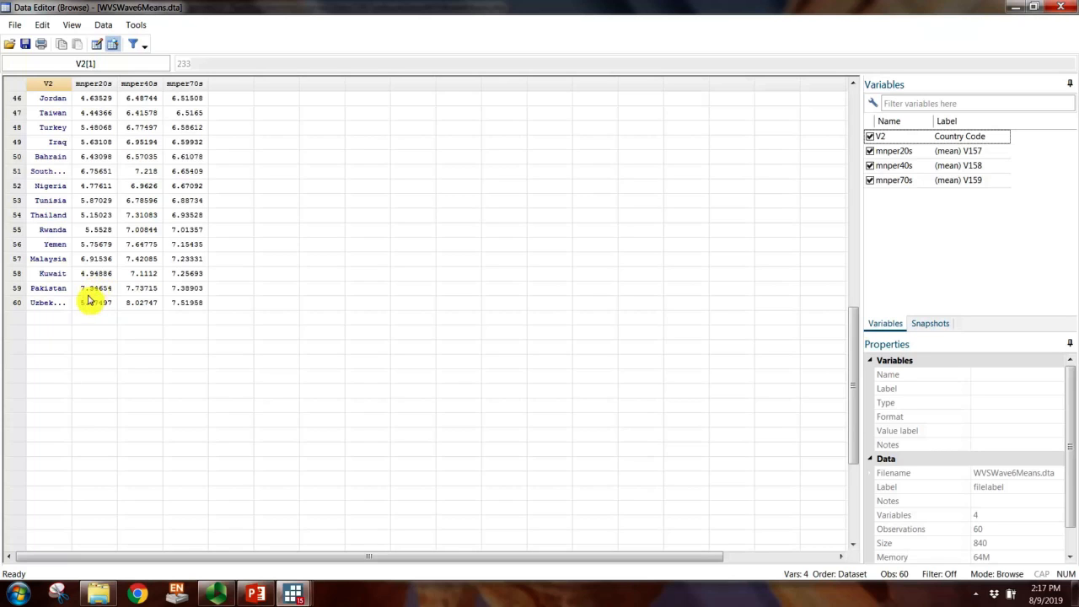
scroll(89, 299, "up", 15)
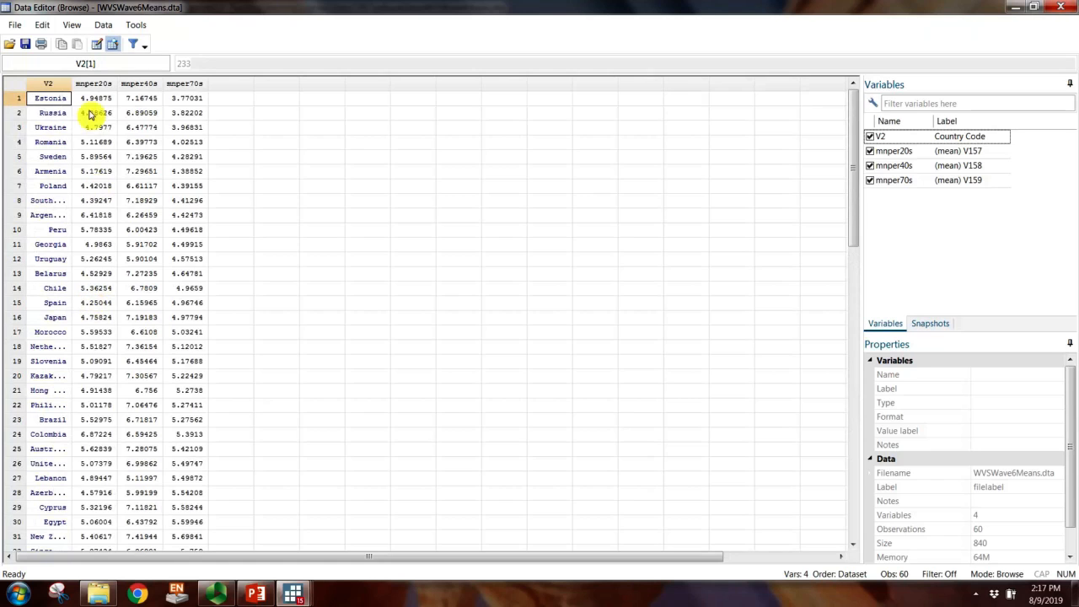
scroll(84, 493, "down", 9)
scroll(87, 481, "up", 9)
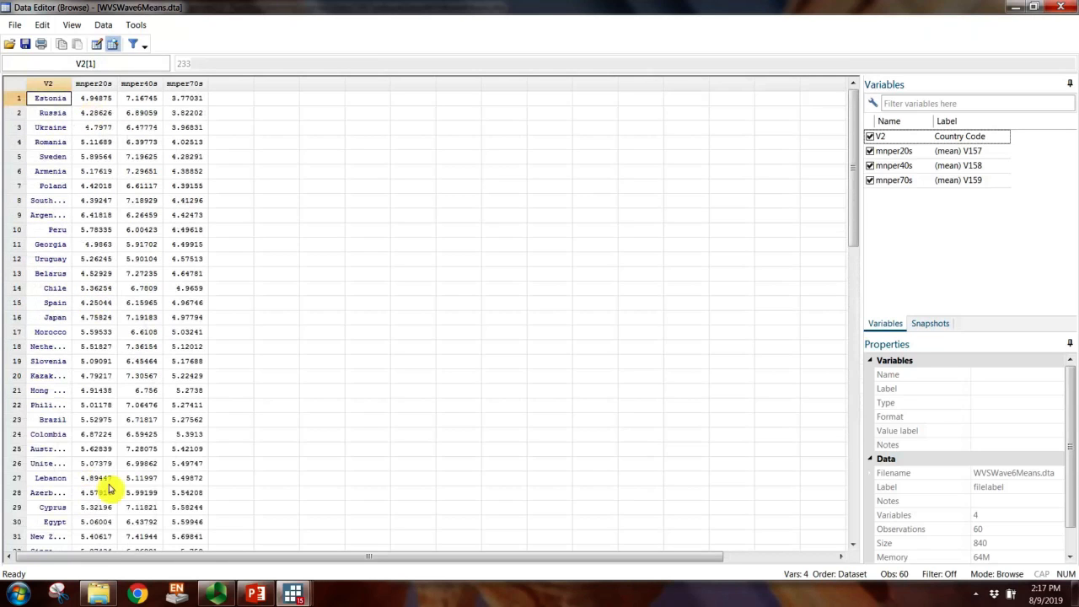
Step: Return to the do-file, enlarge its window downward, and add blank lines below the final browse command
mouse_move(292, 594)
left_click(332, 540)
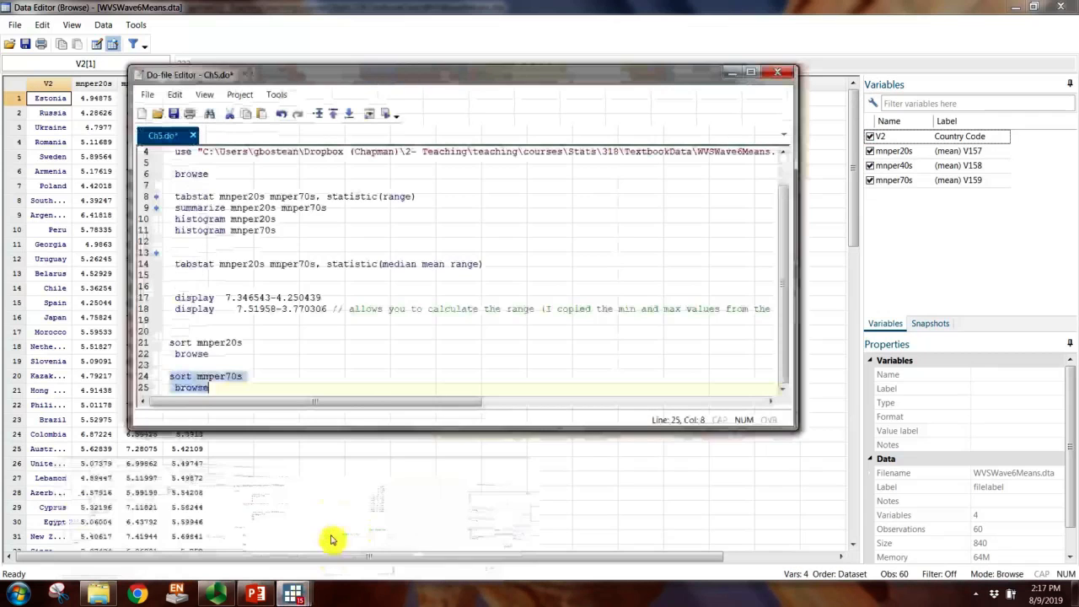
left_click_drag(366, 429, 403, 516)
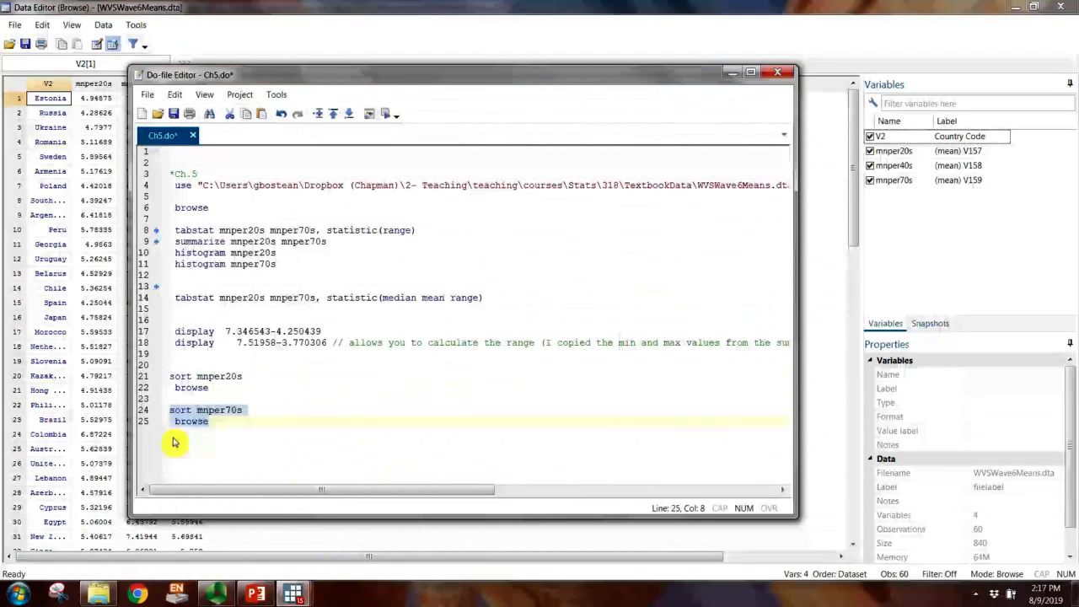
left_click(208, 453)
key("Return")
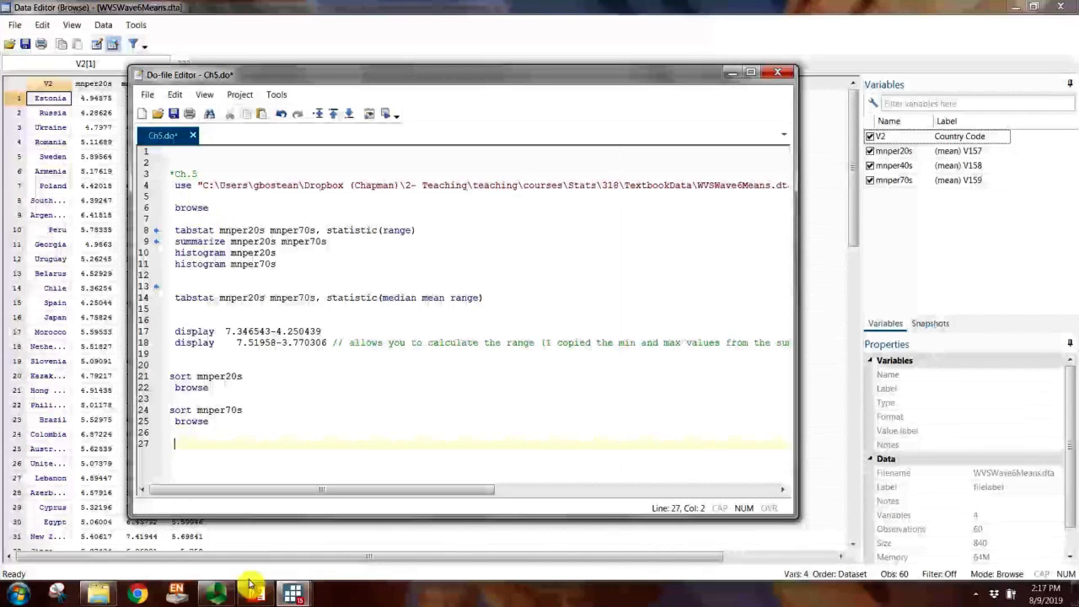
left_click(218, 595)
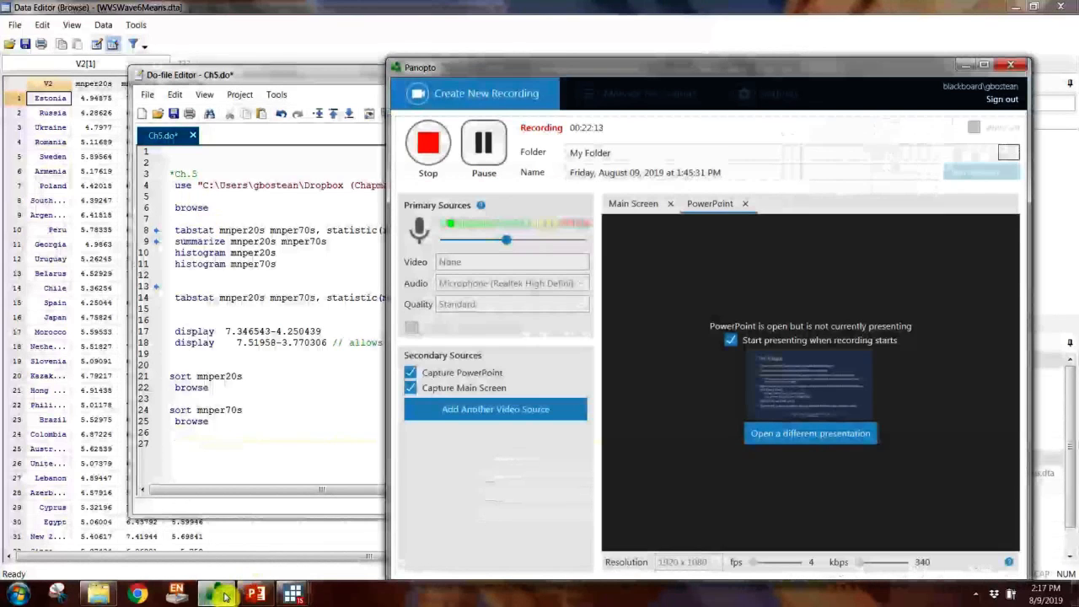
Step: Close the data browser and examine the p50 value of mnper20s in the median, mean and range table
left_click(217, 594)
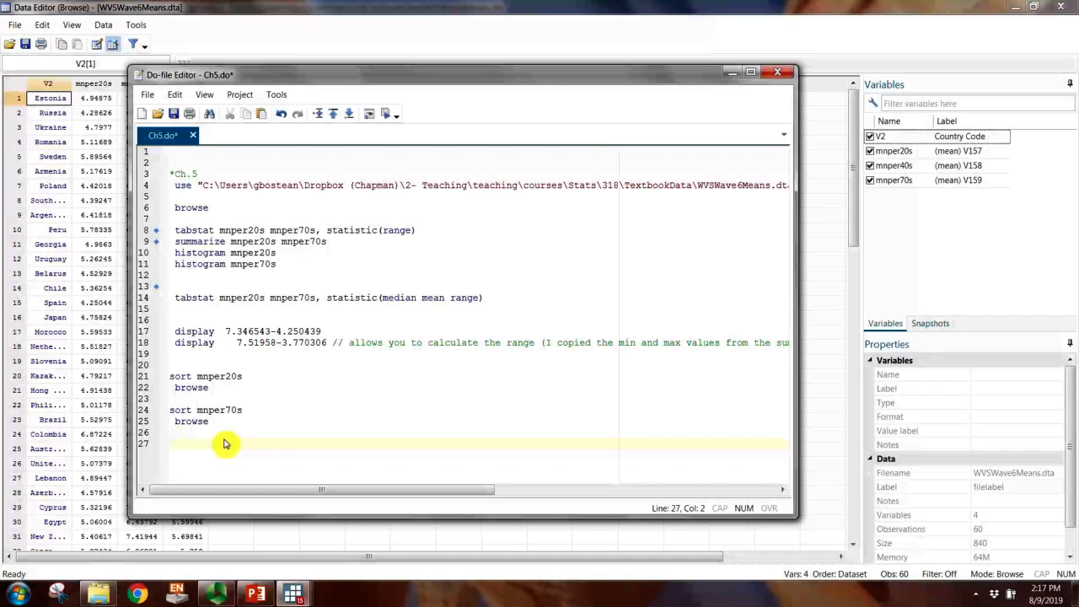
left_click(1061, 7)
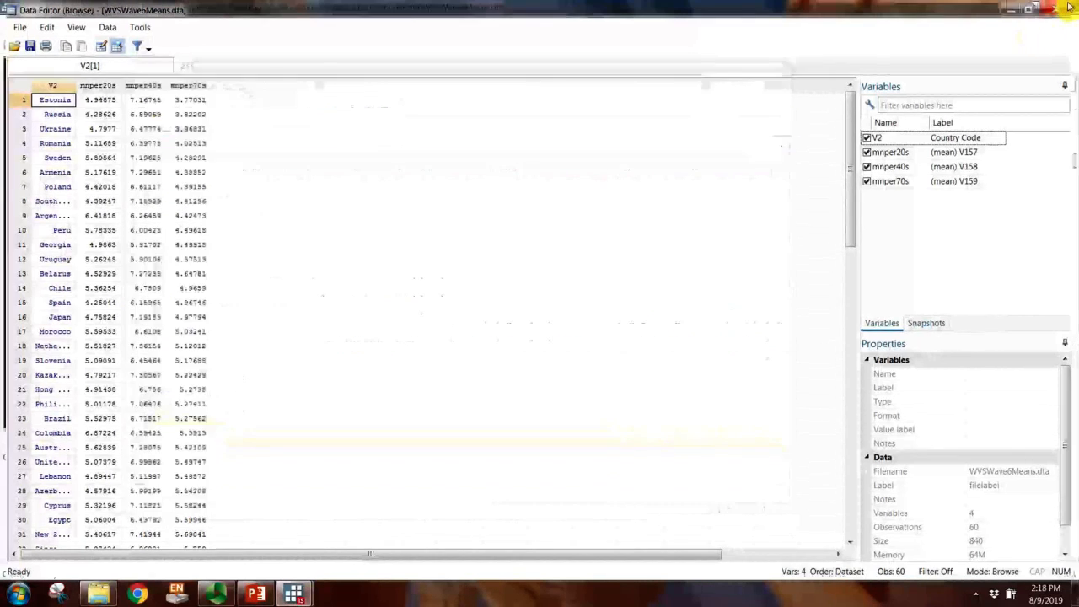
left_click(81, 361)
scroll(76, 355, "up", 10)
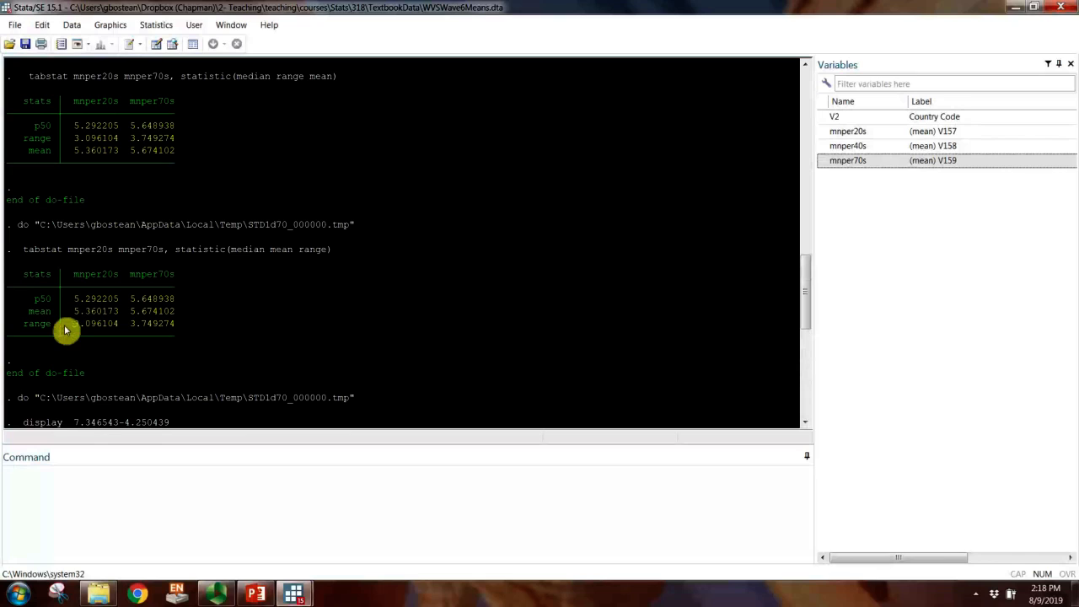
double_click(75, 300)
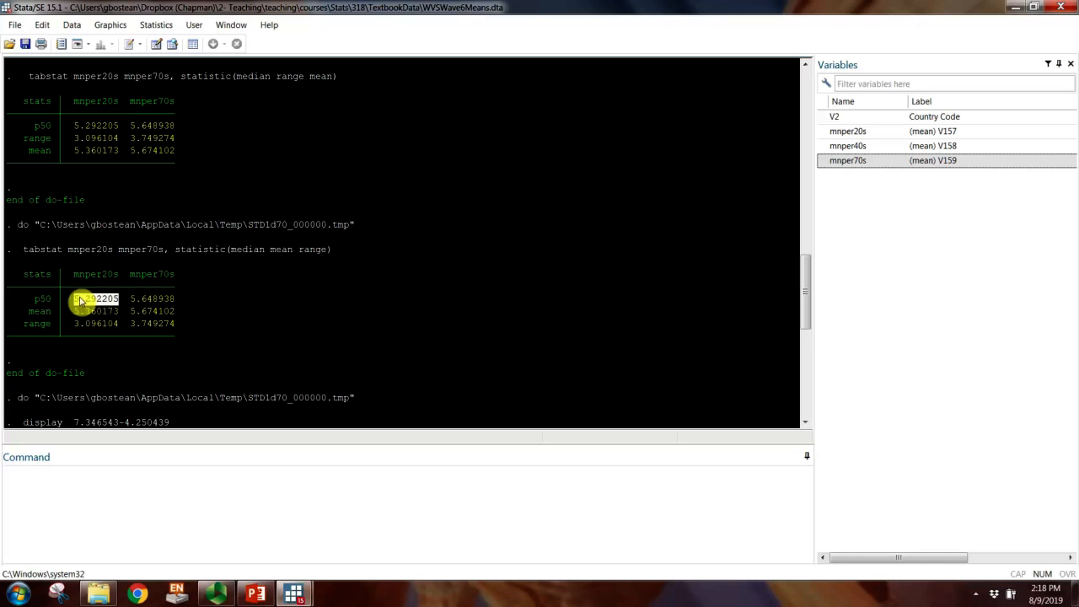
Step: Return to the do-file and add "tabstat mnper20s mnper70s, statistic(p25 p75)" on line 27, reusing the arguments from line 14
mouse_move(295, 595)
left_click(357, 536)
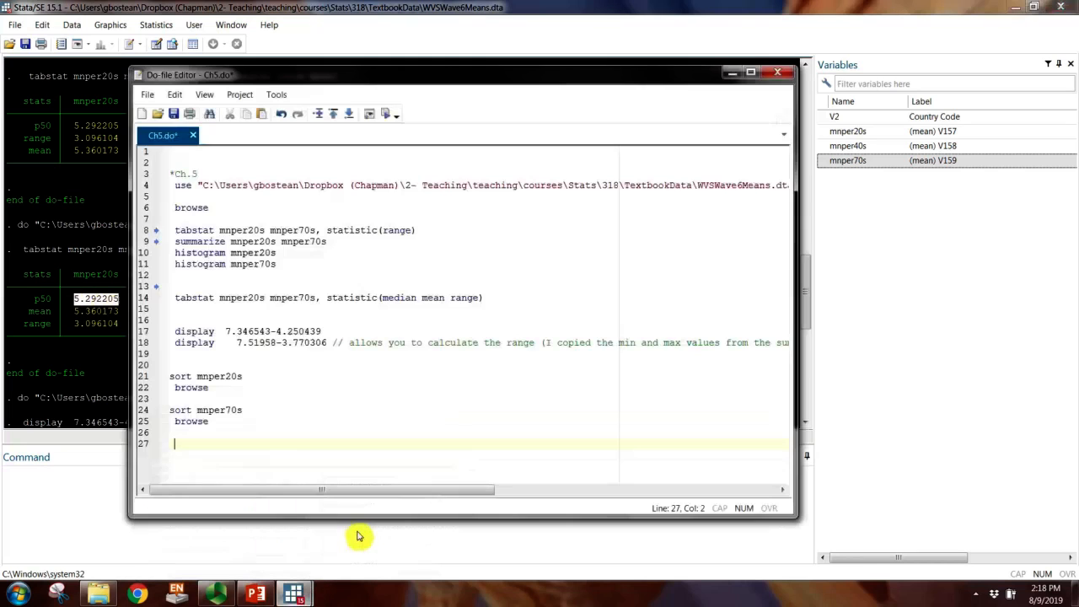
left_click_drag(343, 77, 470, 74)
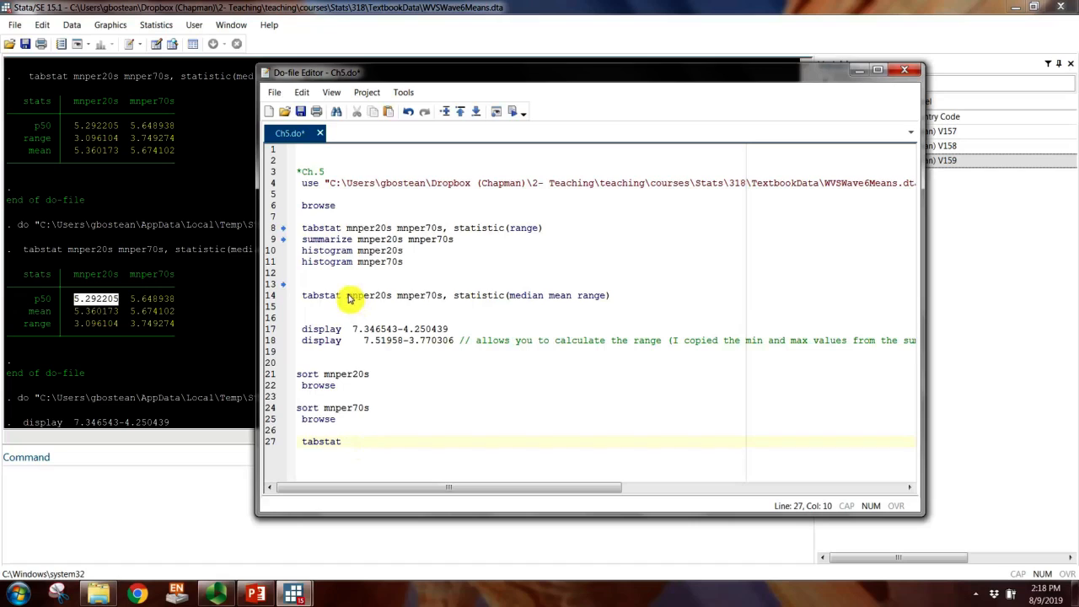
left_click_drag(346, 297, 619, 298)
key("ctrl+c")
left_click(374, 460)
key("ctrl+v")
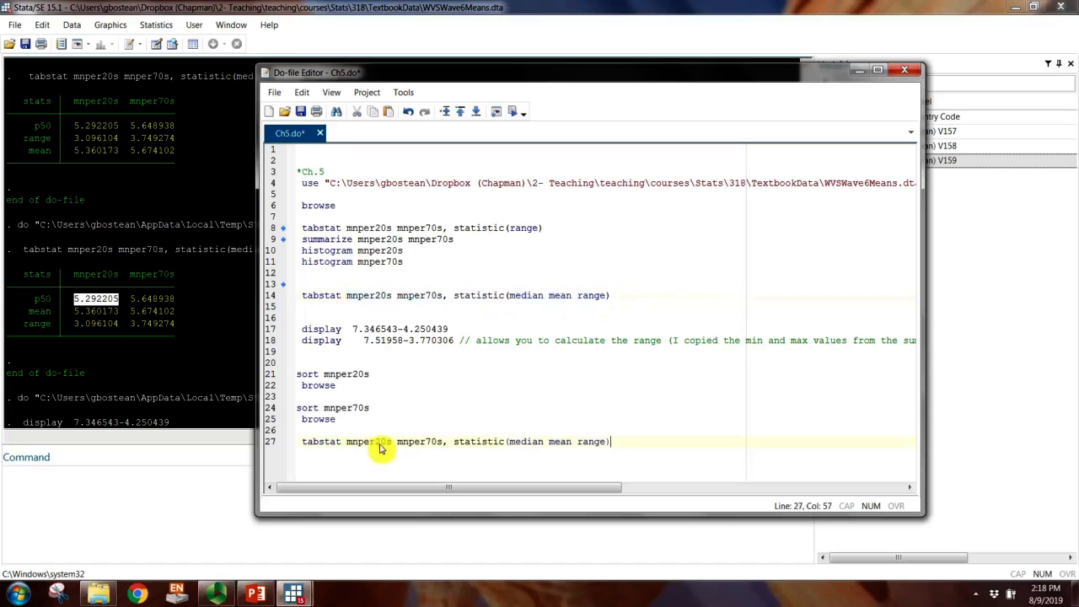
left_click_drag(512, 445, 600, 447)
type("p25")
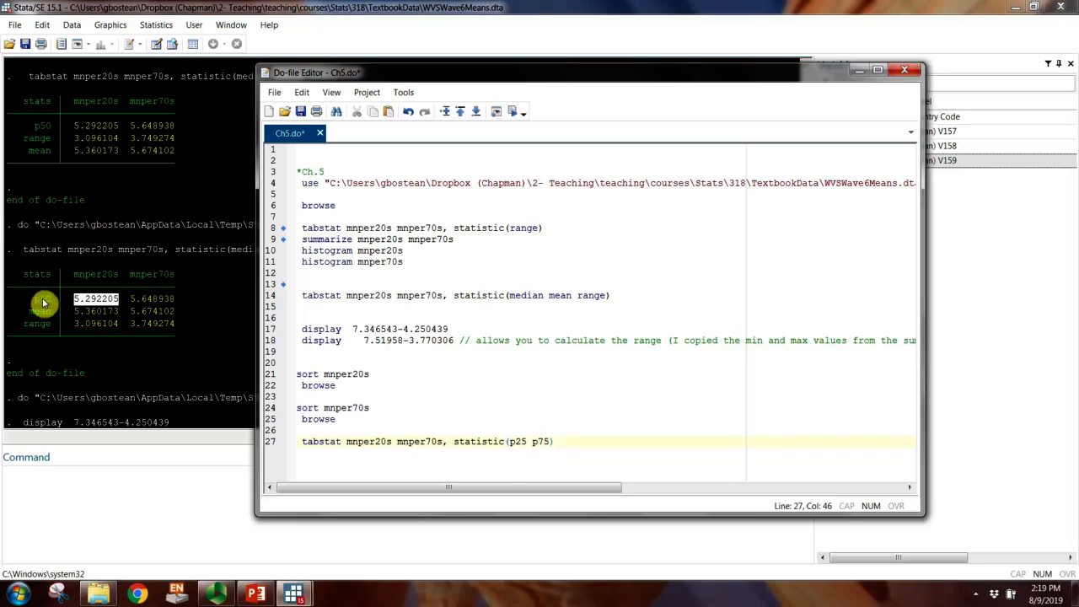
Step: Run the p25 and p75 tabstat line and move the do-file window aside to uncover the results table
left_click(570, 453)
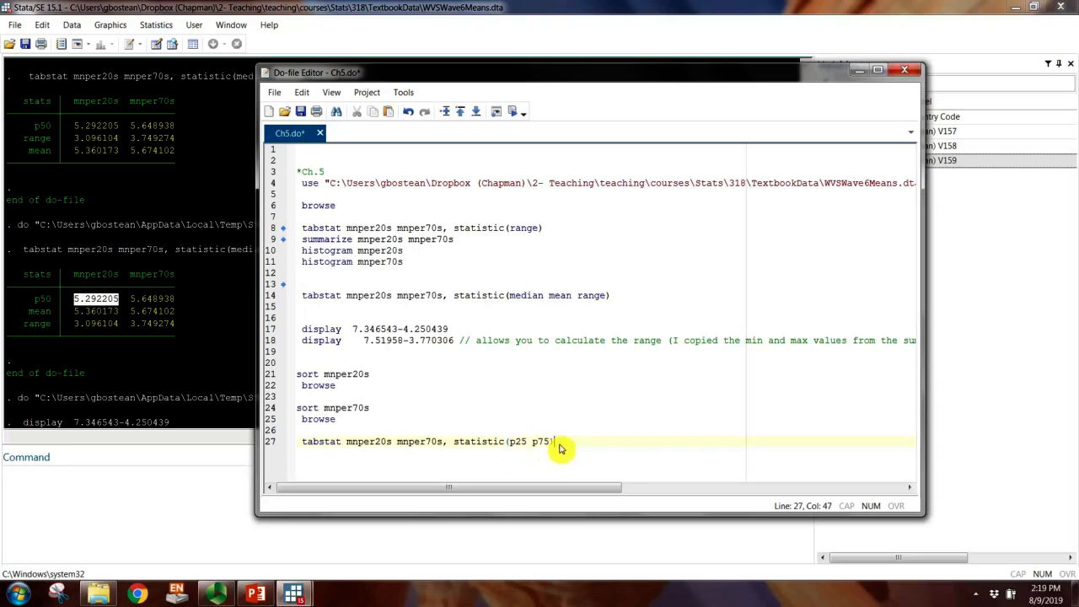
left_click_drag(557, 444, 287, 442)
left_click(506, 112)
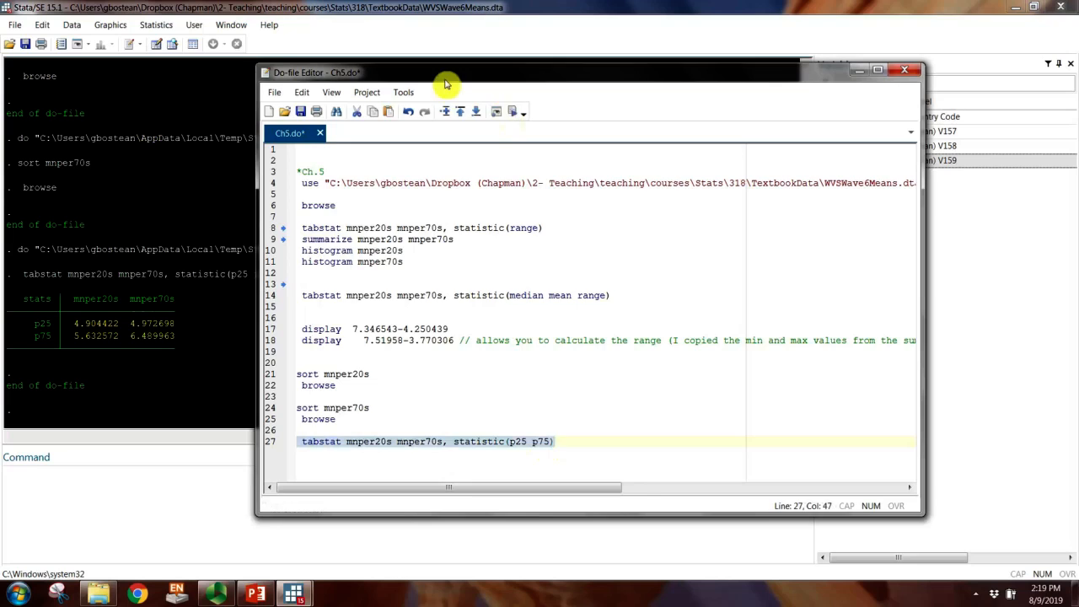
left_click_drag(446, 74, 560, 78)
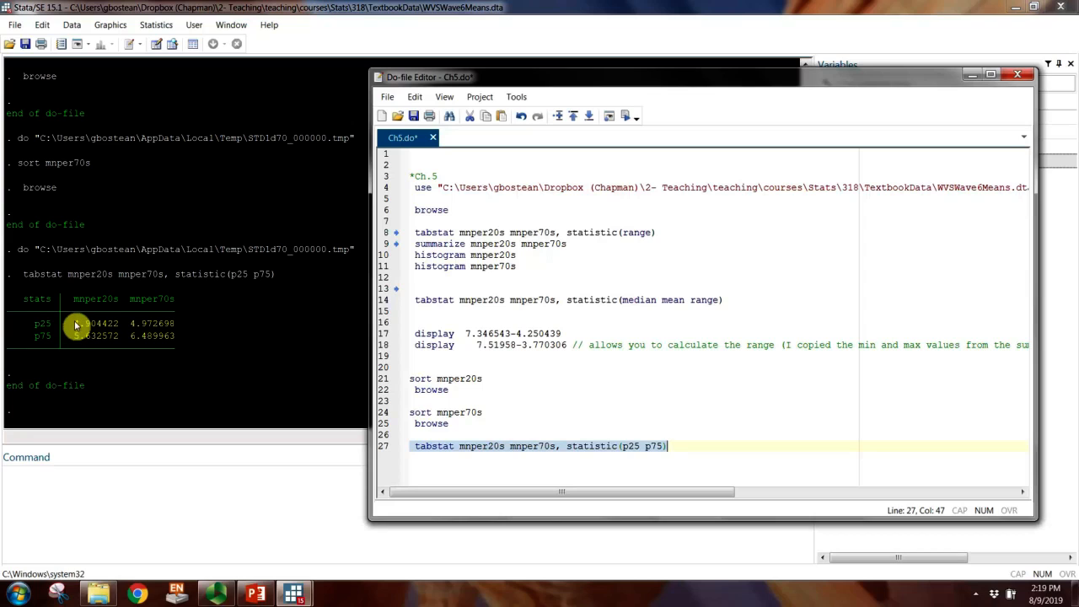
Step: Examine the 25th and 75th percentile values of mnper20s and mnper70s in the results table
left_click_drag(74, 328, 119, 330)
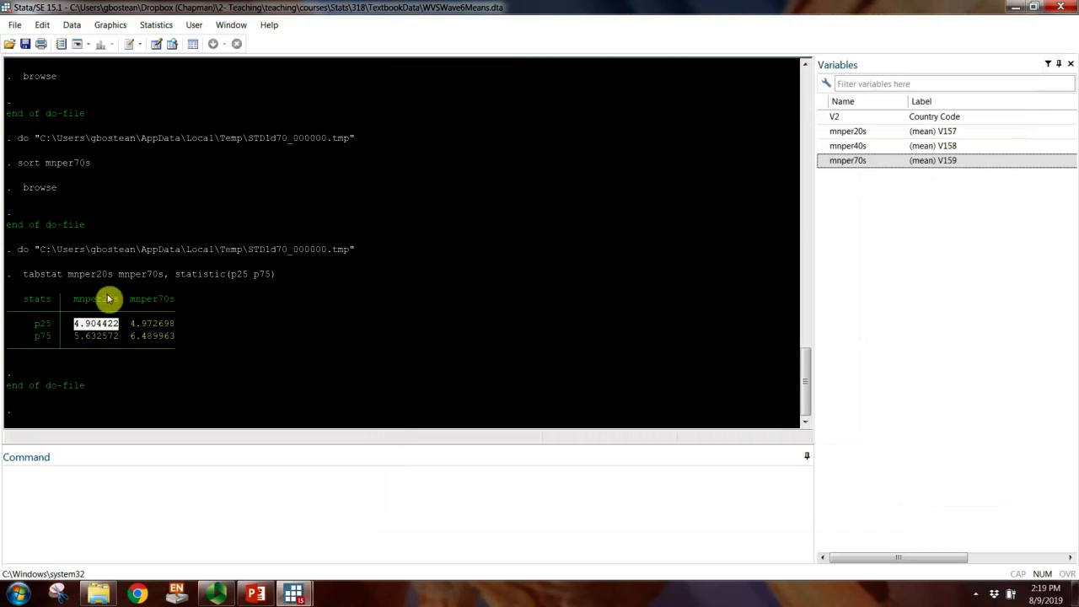
mouse_move(294, 594)
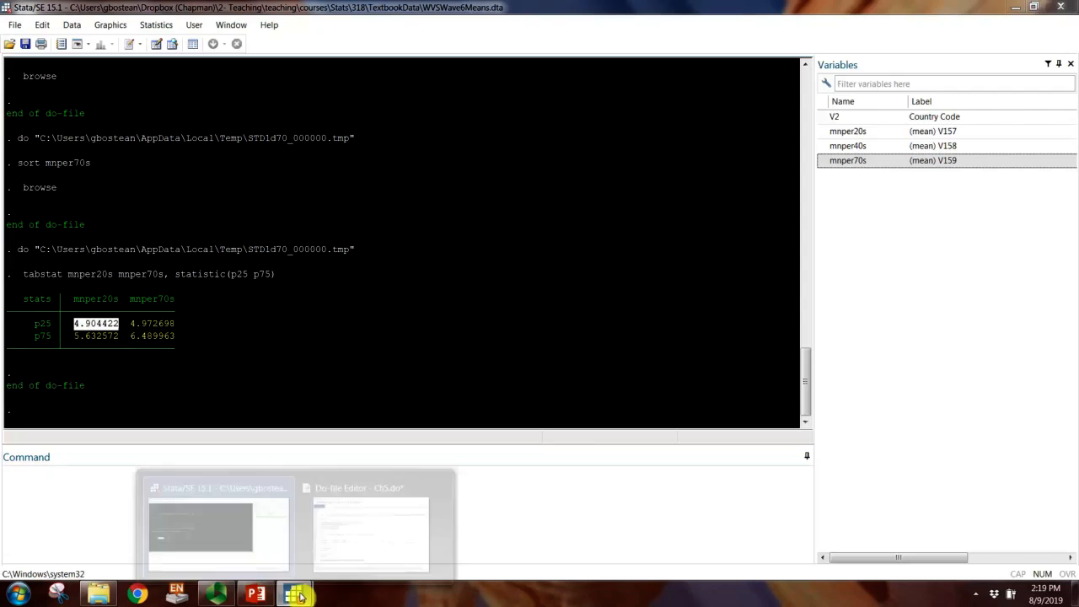
left_click(349, 548)
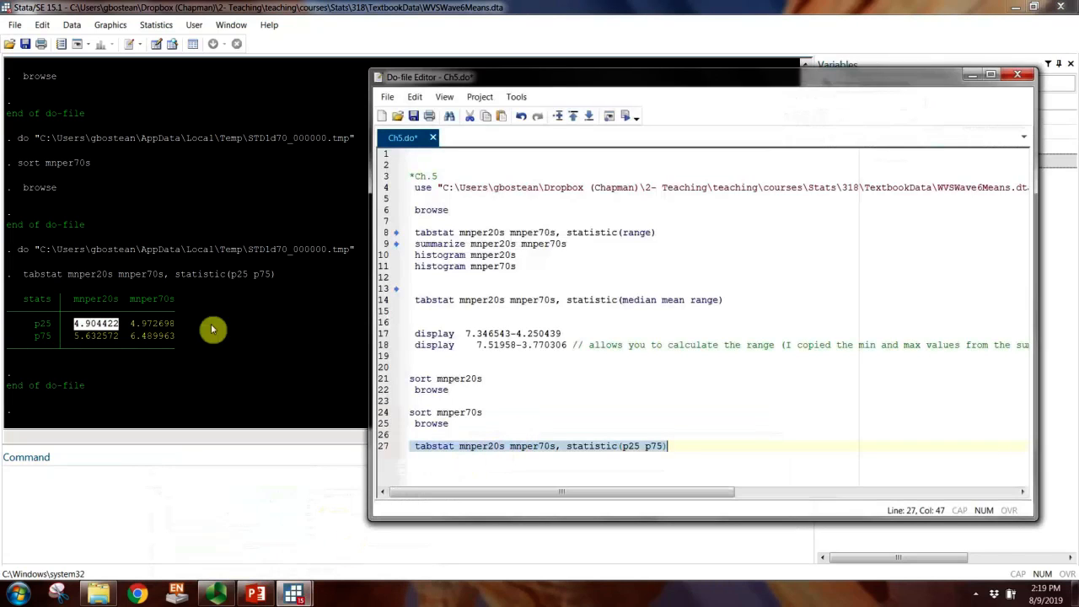
left_click_drag(130, 326, 173, 329)
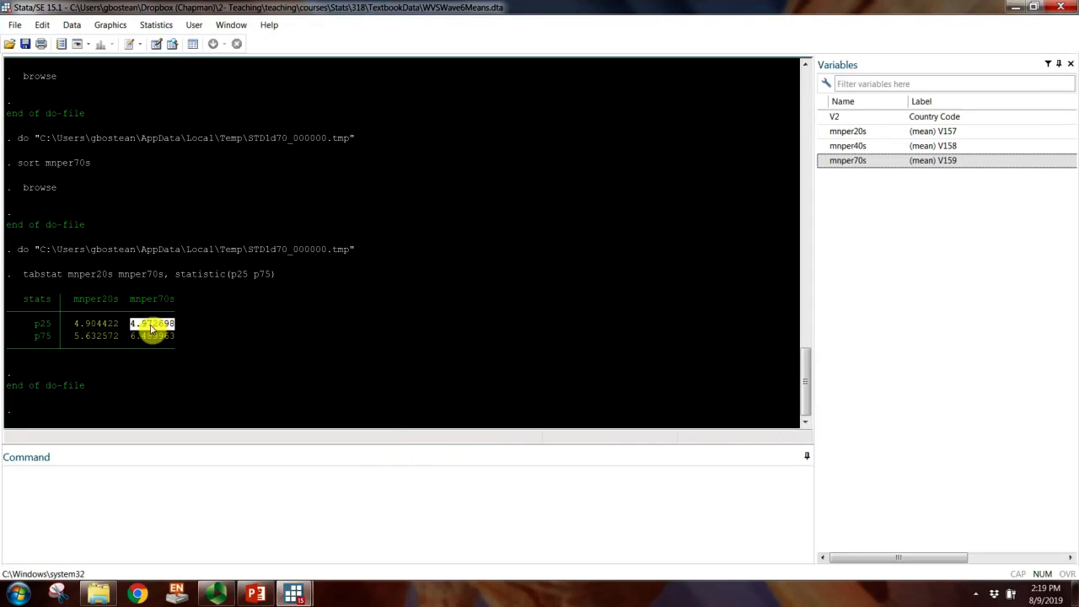
left_click(97, 339)
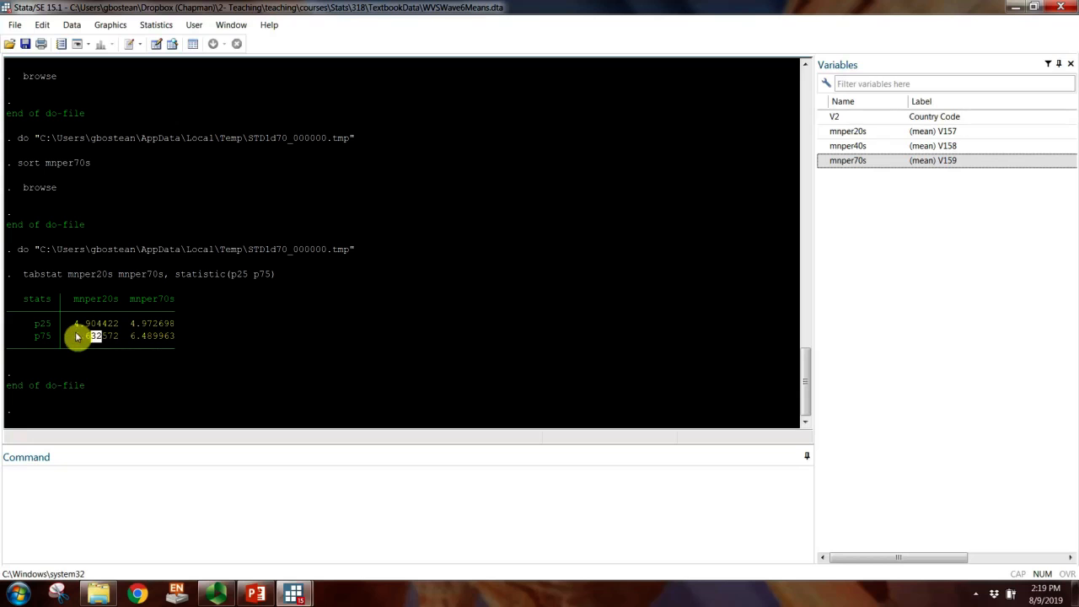
left_click_drag(77, 335, 184, 339)
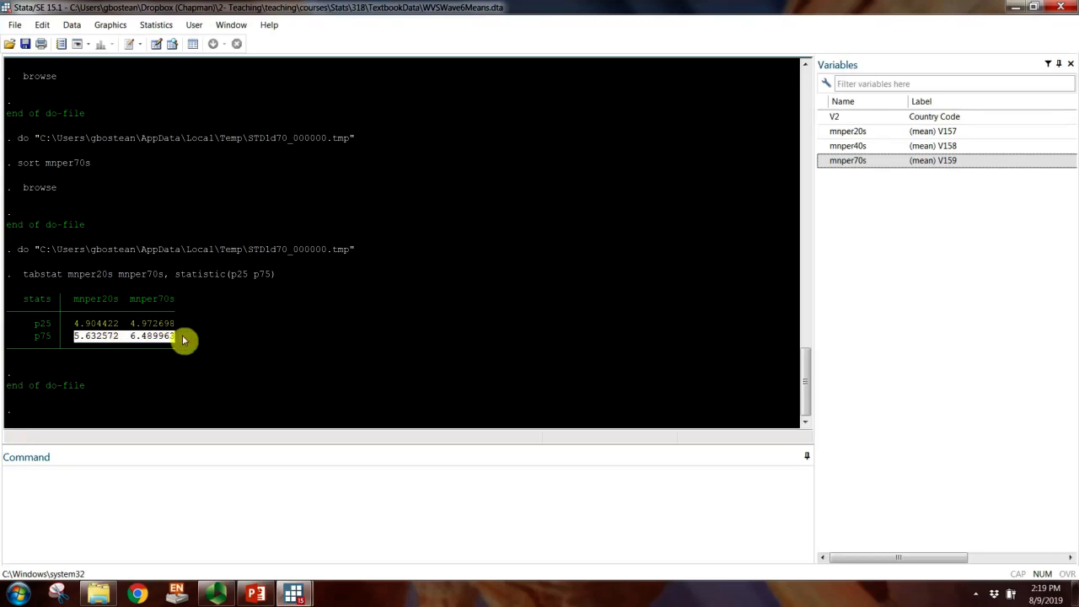
left_click(139, 344)
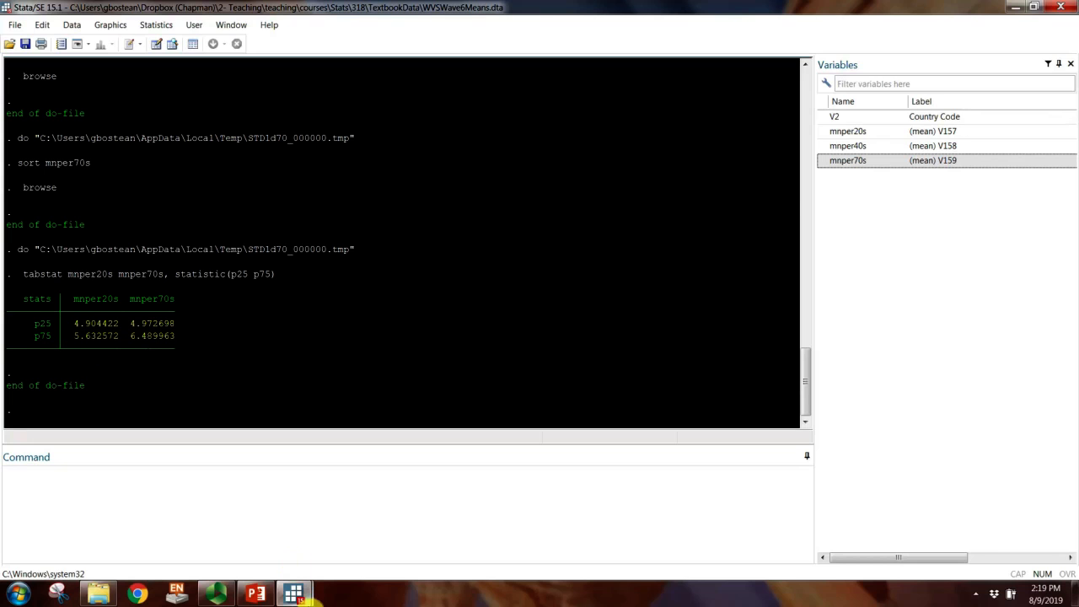
Step: Return to the do-file, add "graph box mnper20s" on line 29, and enlarge the do-file window downward
mouse_move(310, 599)
left_click(337, 549)
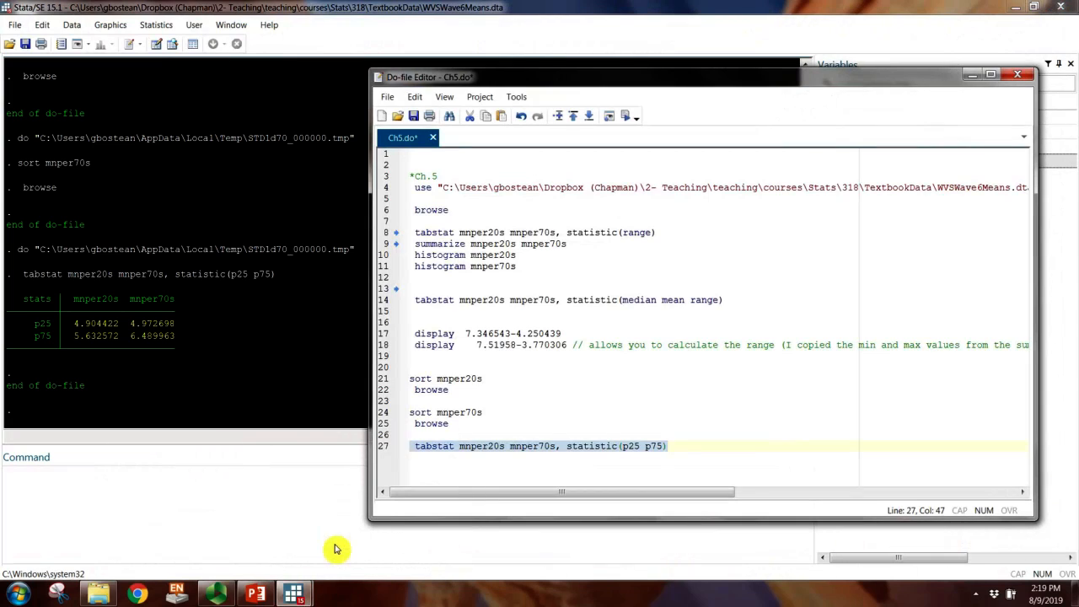
left_click(476, 462)
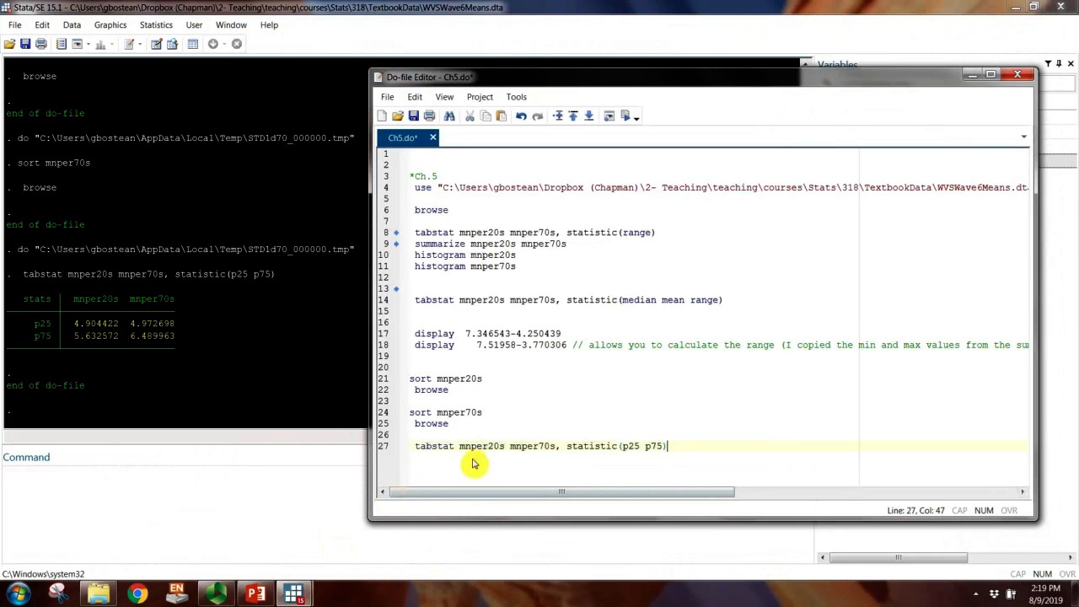
key("Return")
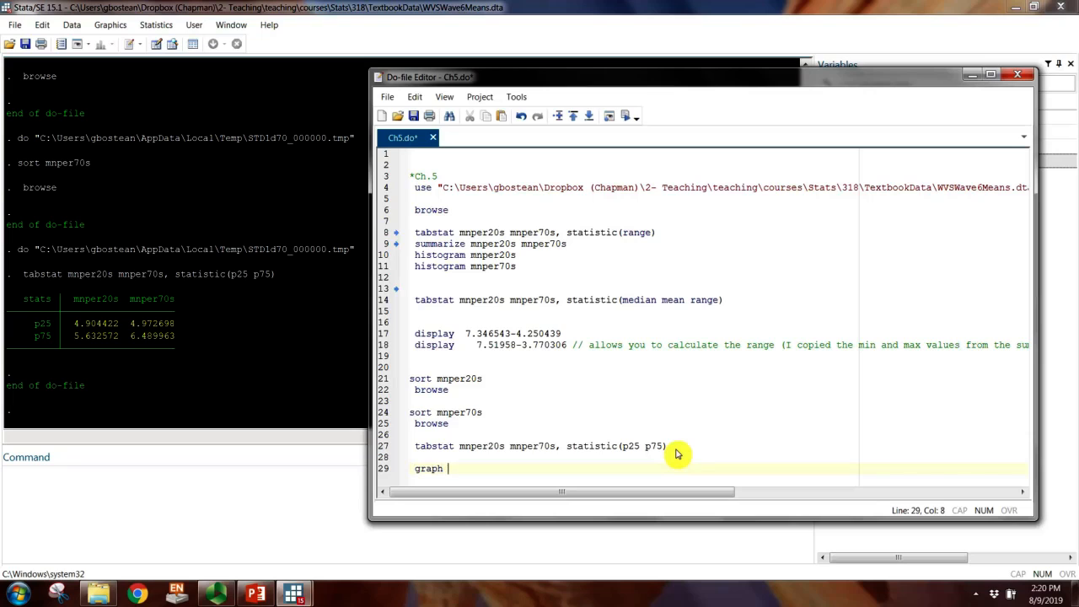
type("box")
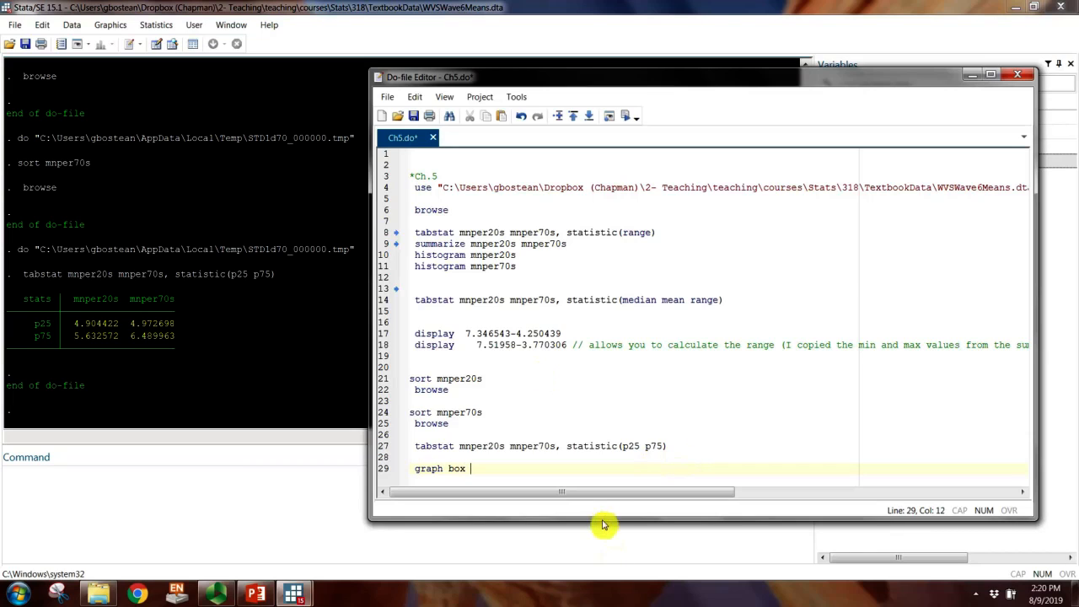
left_click_drag(603, 524, 617, 590)
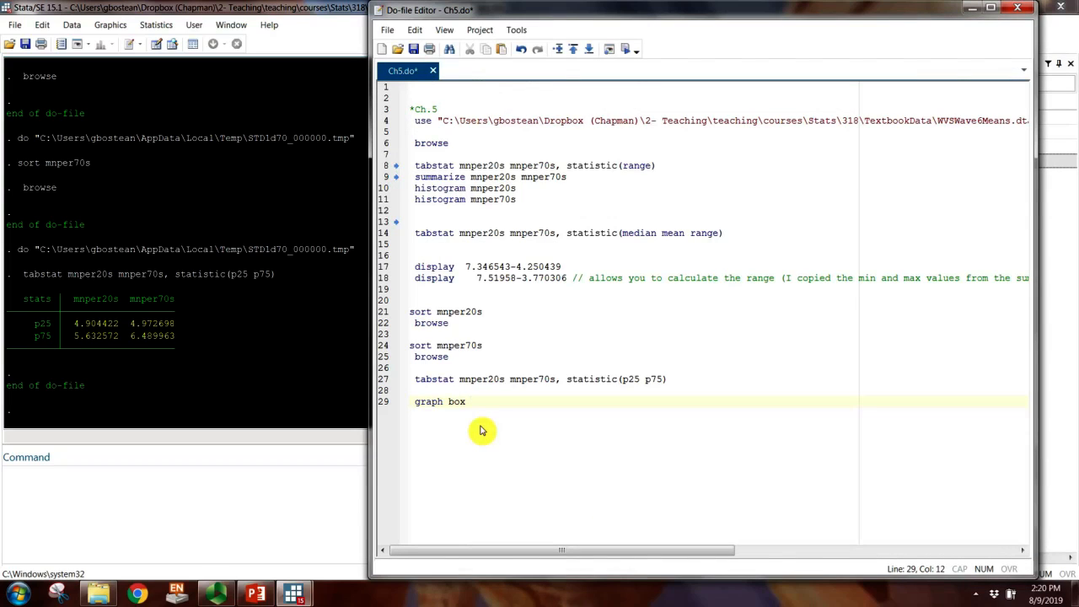
double_click(479, 380)
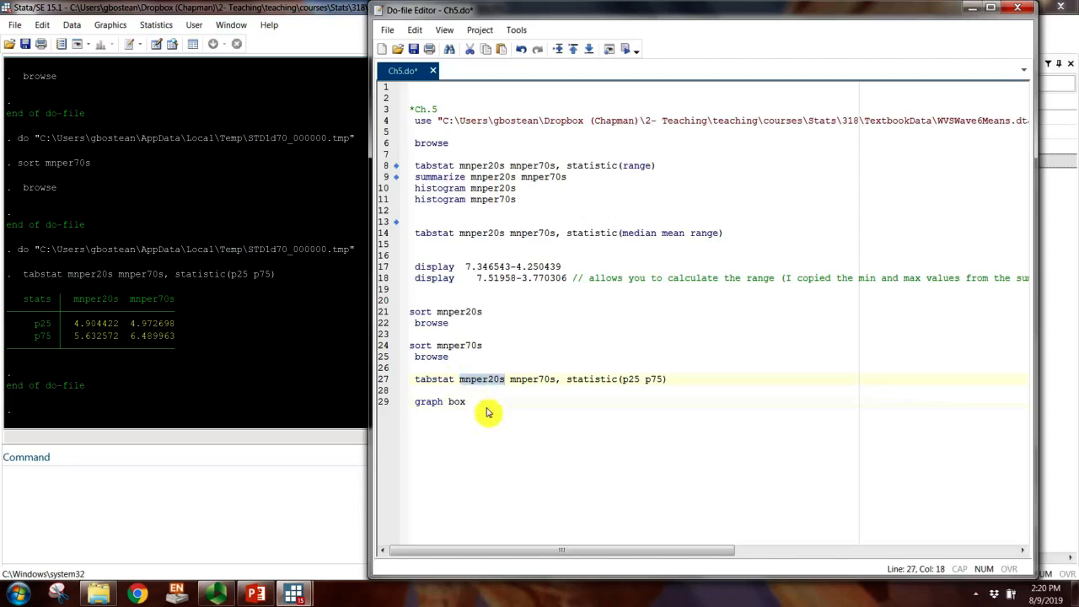
key("ctrl+c")
left_click(488, 412)
key("ctrl+v")
Step: Duplicate the graph box command onto line 30 and change its variable to mnper70s
left_click_drag(542, 405, 395, 402)
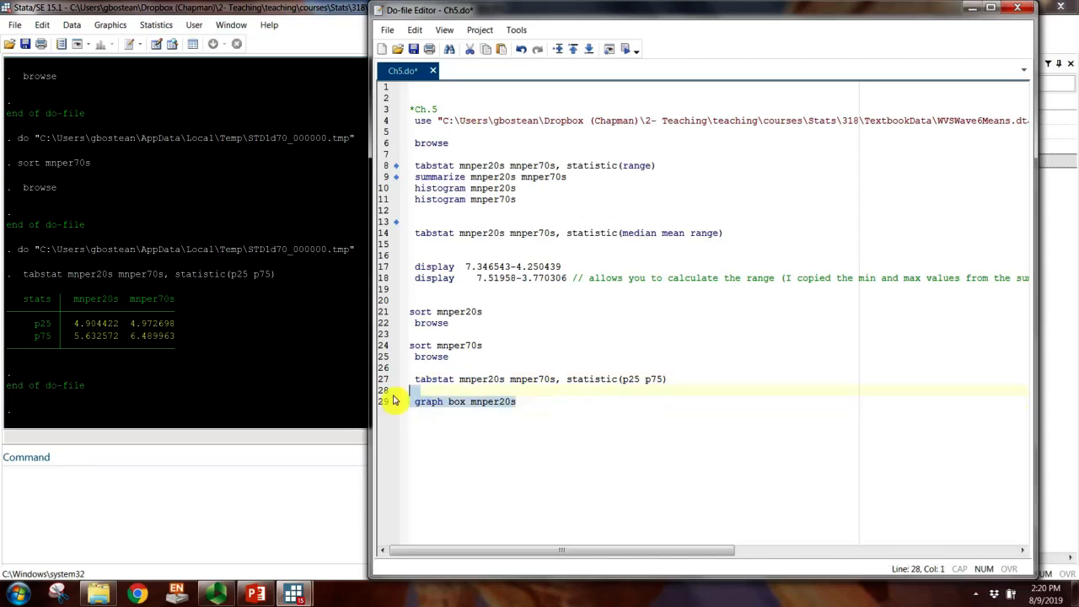
key("ctrl+c")
left_click(518, 403)
key("ctrl+v")
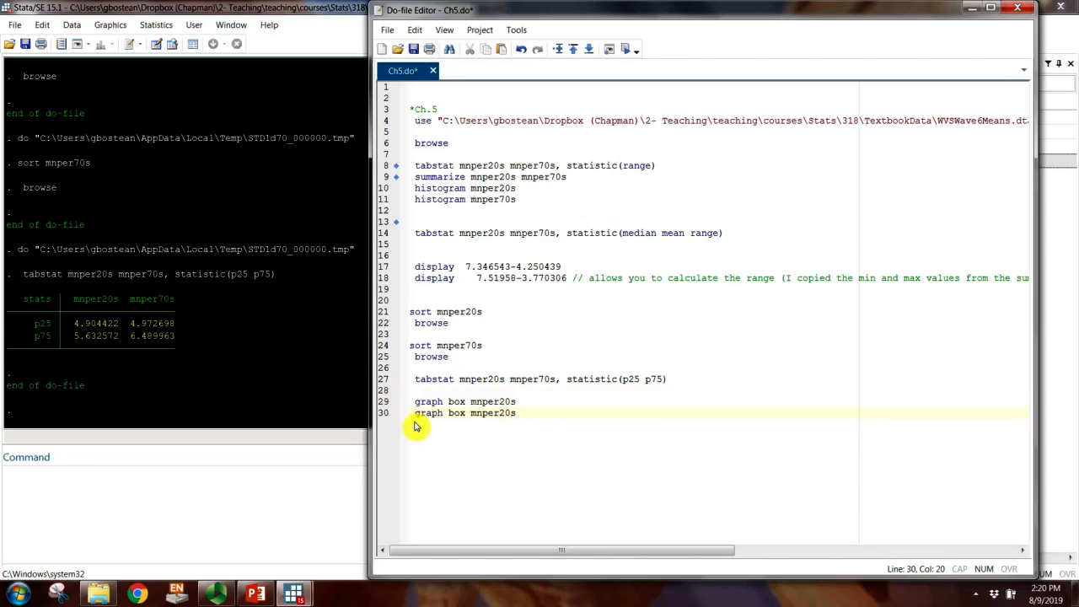
left_click(505, 414)
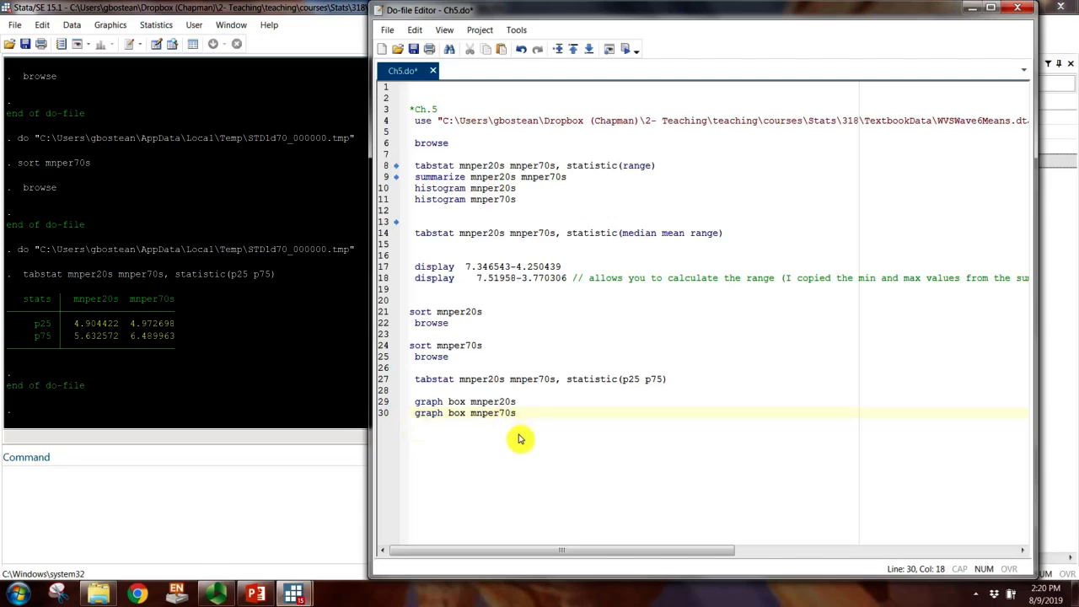
Step: Run the graph box mnper20s line and move the resulting box plot window toward the screen's edge
double_click(428, 402)
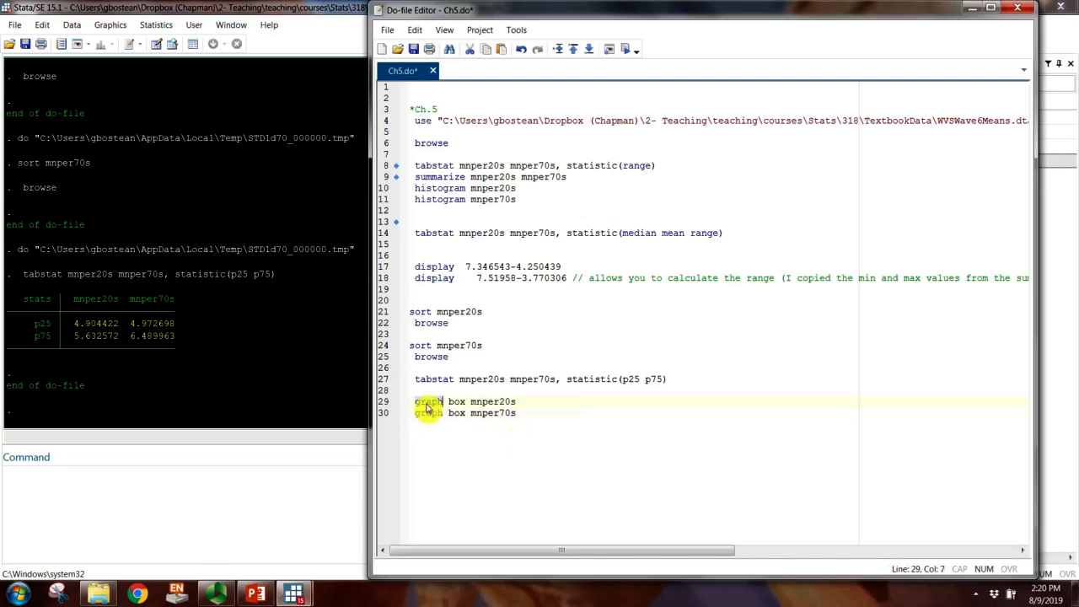
left_click(624, 48)
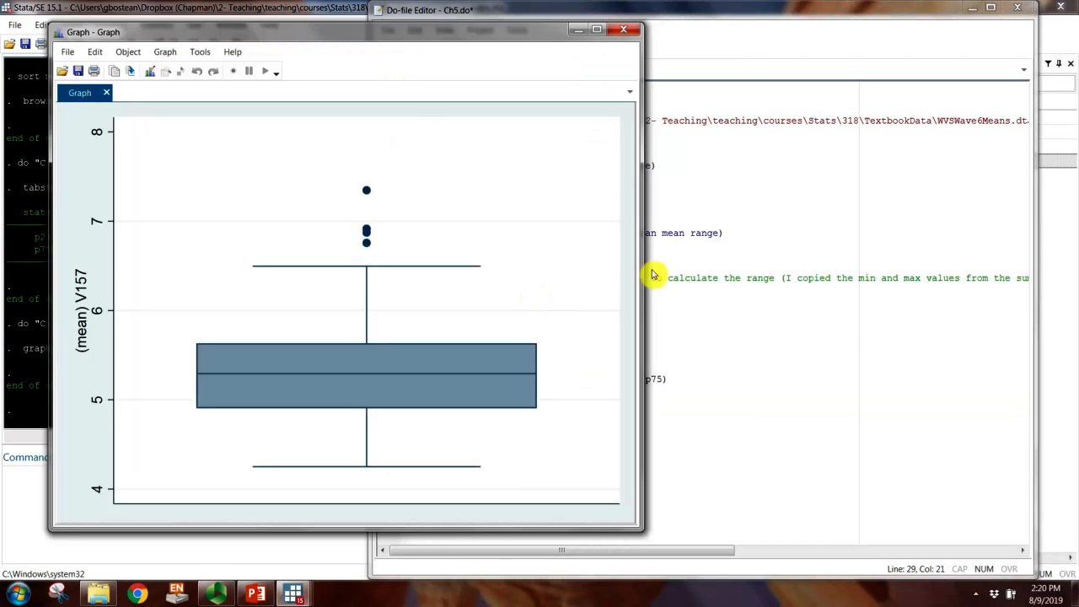
left_click_drag(503, 37, 463, 31)
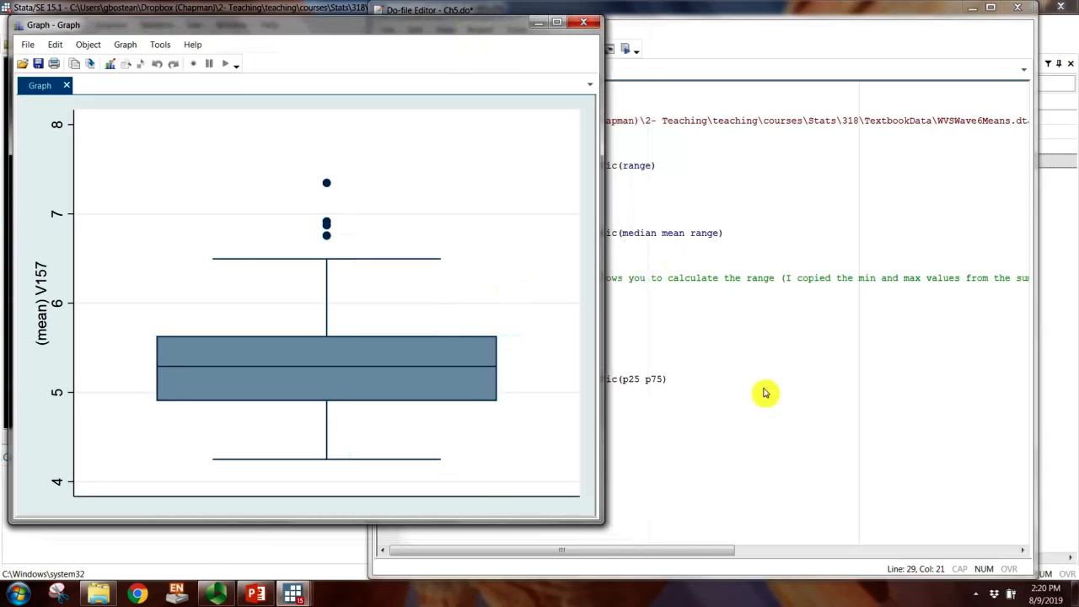
Step: Save the do-file, place its window beside the box plot, and bring the graph to the front
left_click(672, 305)
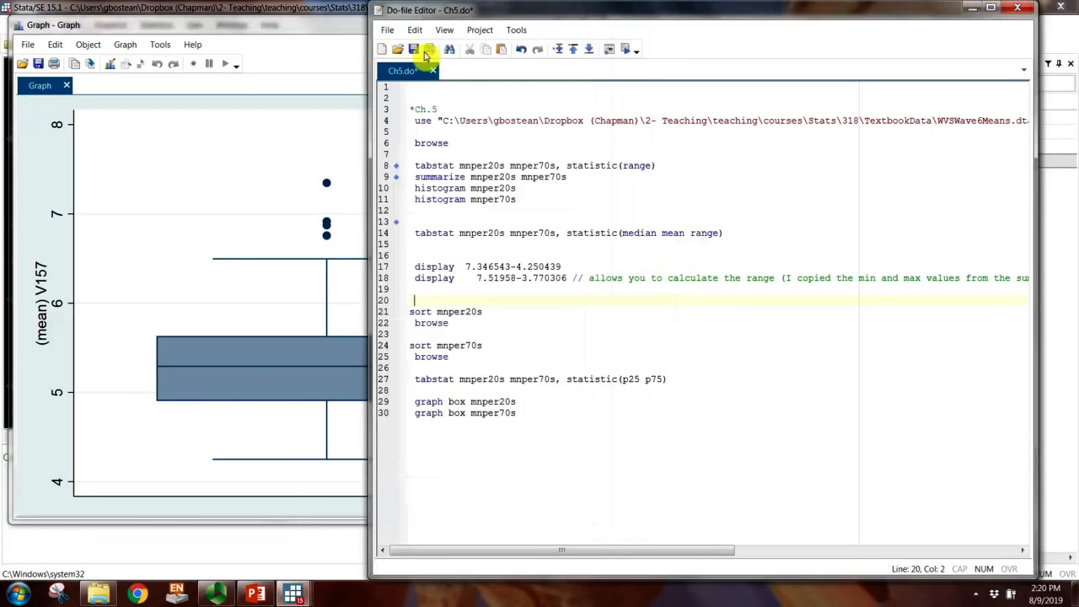
left_click_drag(424, 18, 638, 33)
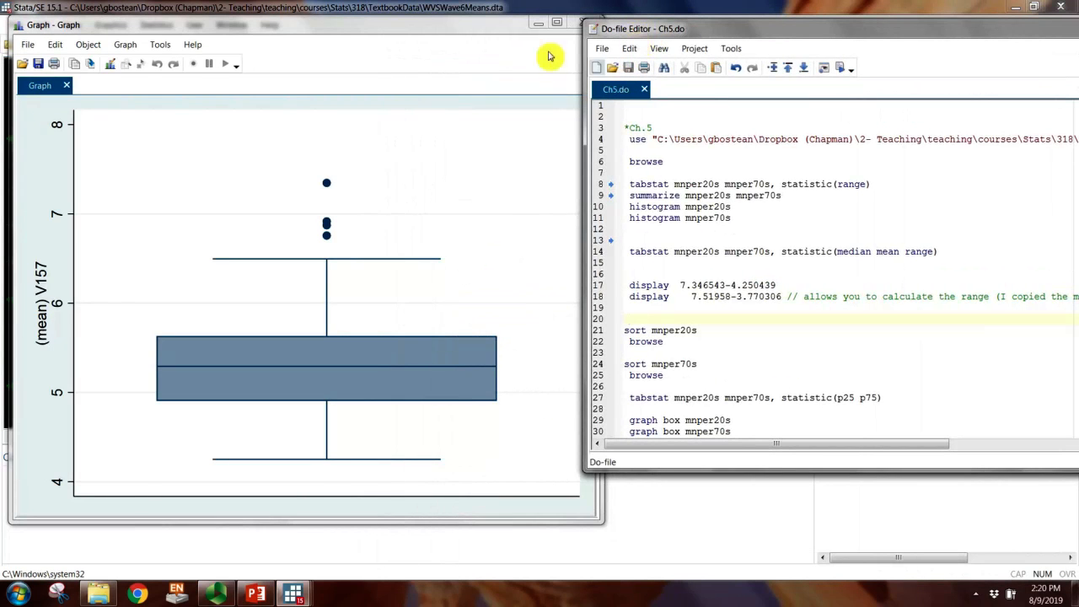
left_click(506, 52)
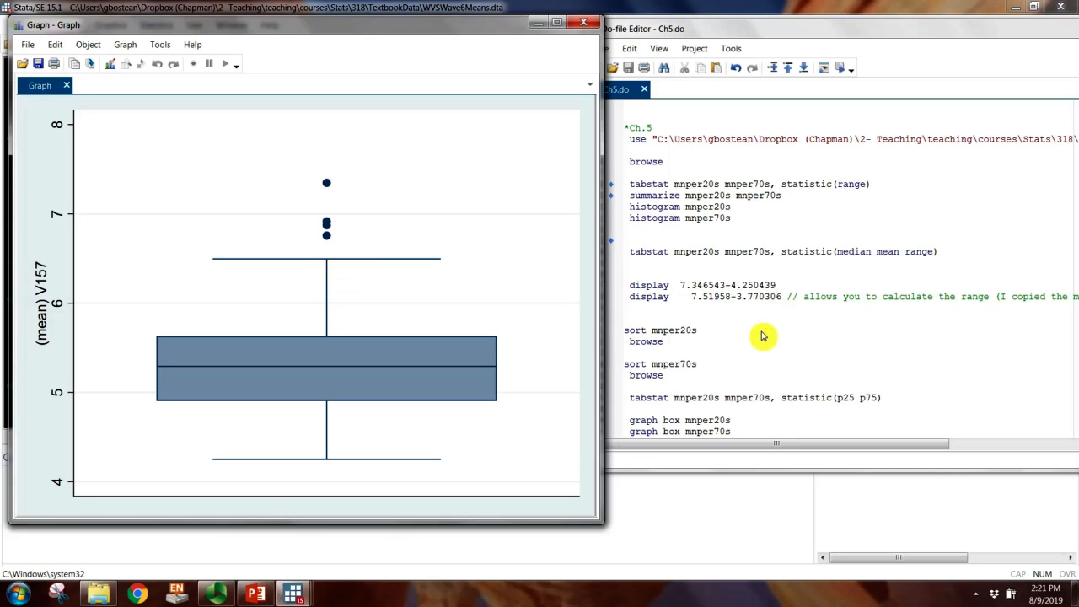
left_click(223, 594)
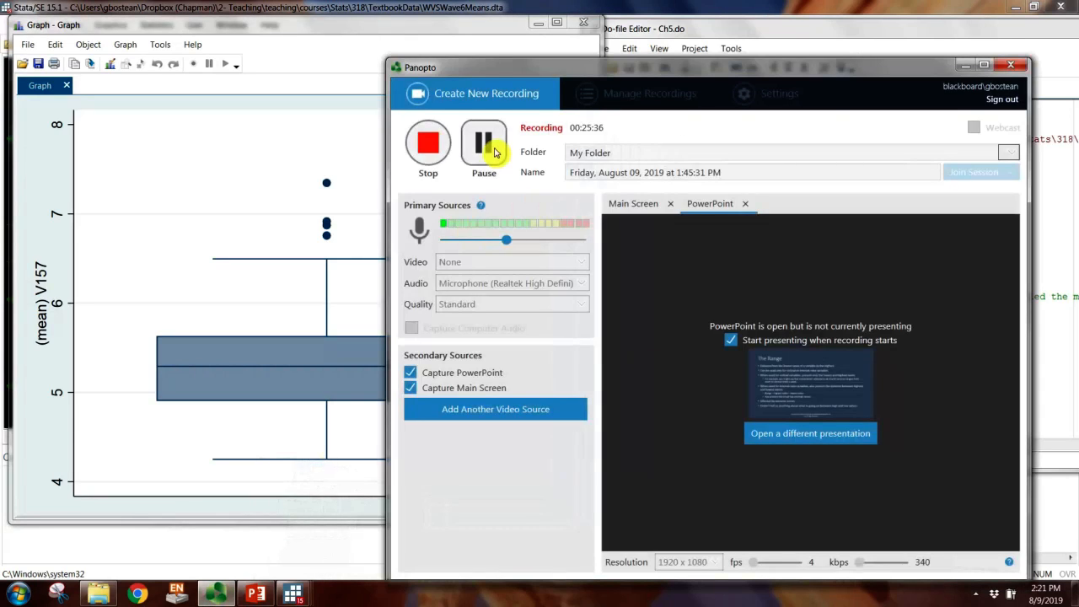
left_click(495, 152)
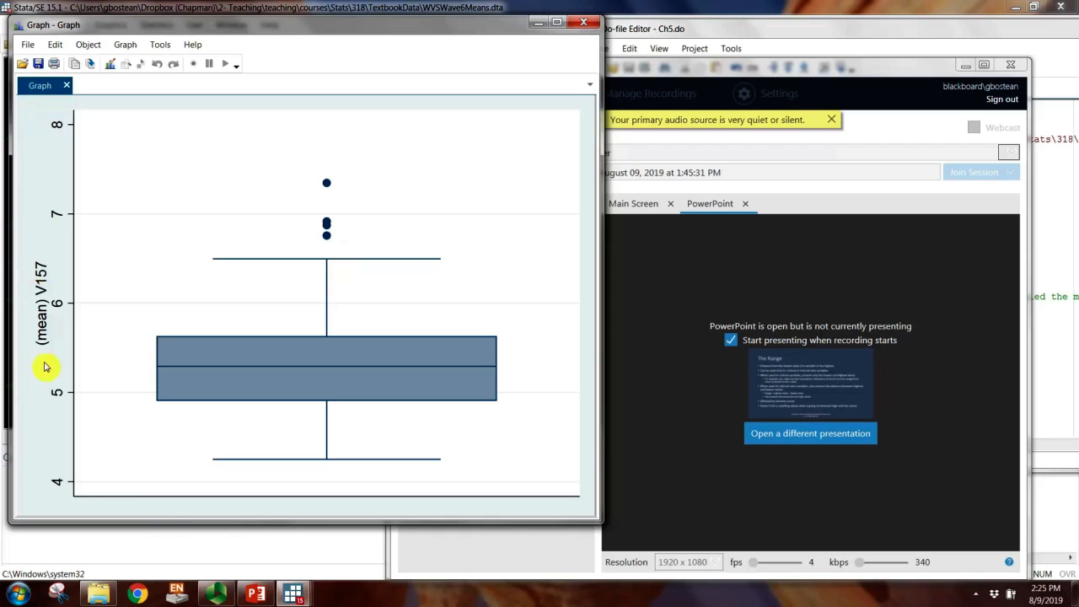
Step: Move the box plot clear of the results, highlight the mnper20s median in the tabstat output, and compare it with the graph
left_click(966, 65)
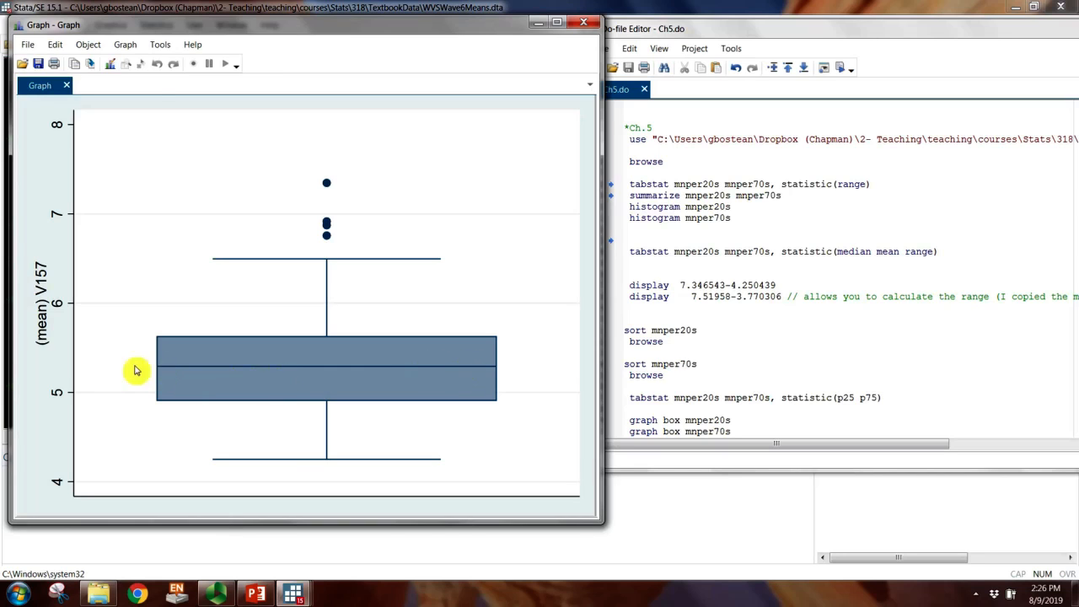
left_click_drag(160, 24, 451, 29)
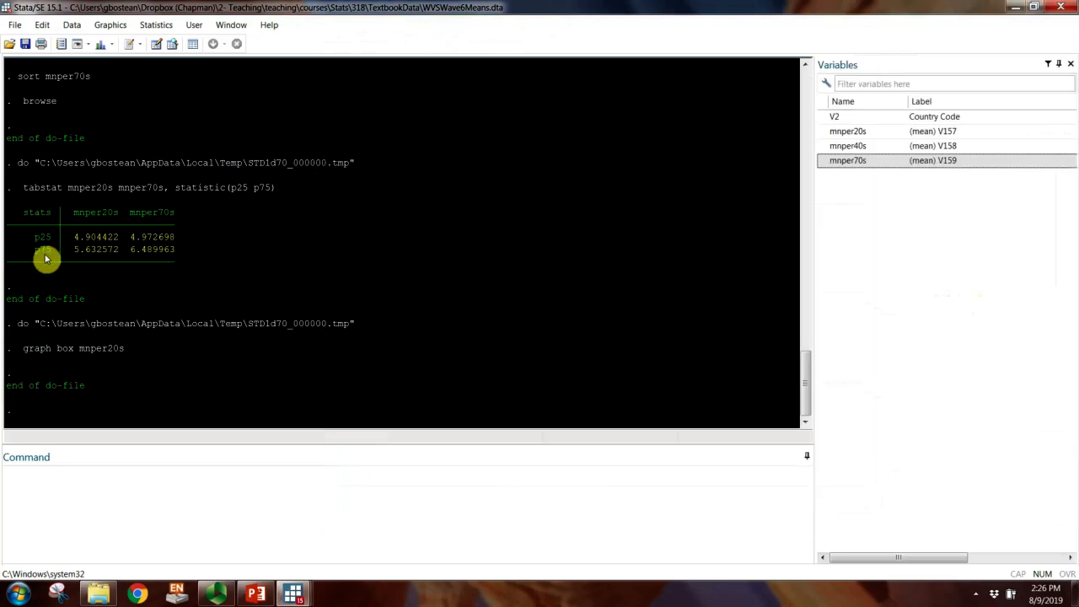
left_click(44, 258)
scroll(52, 274, "up", 10)
scroll(52, 274, "up", 1)
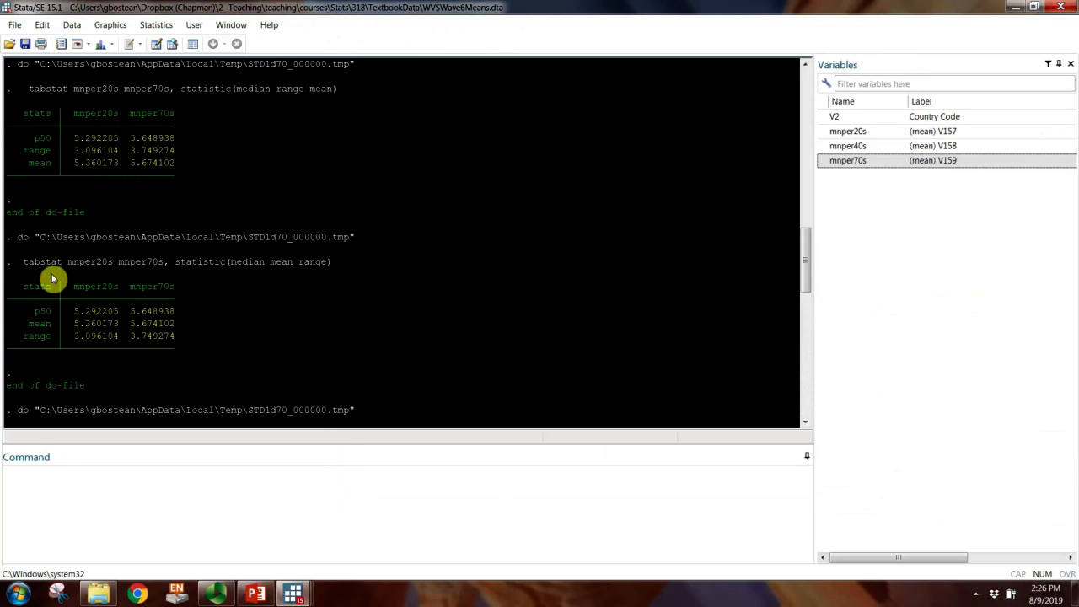
left_click_drag(80, 314, 121, 312)
mouse_move(293, 595)
left_click(451, 525)
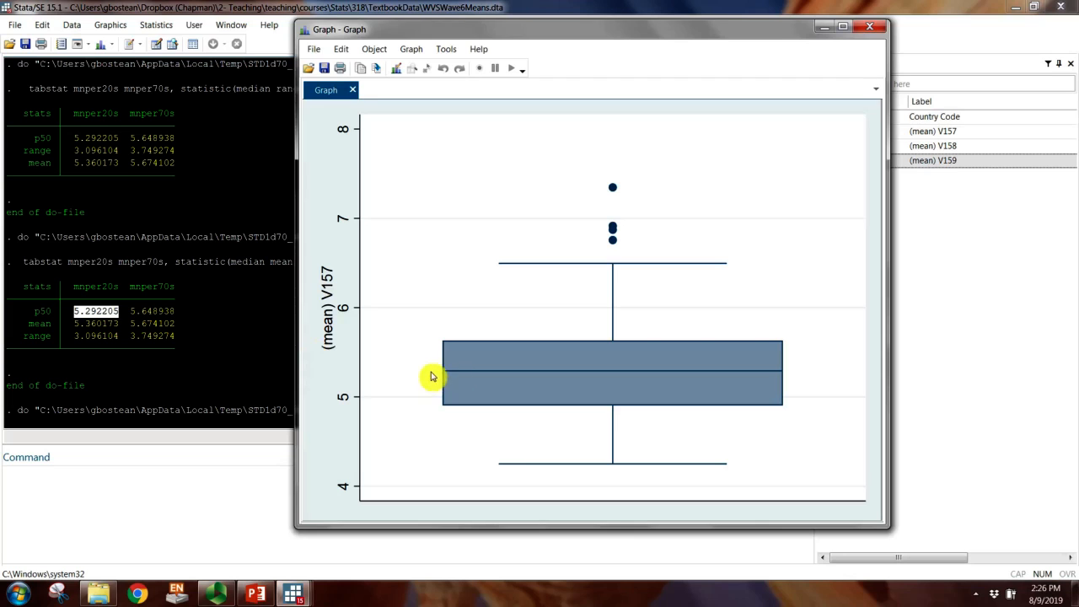
Step: Highlight the mnper20s range in the tabstat output and bring the box plot back to the front
double_click(99, 341)
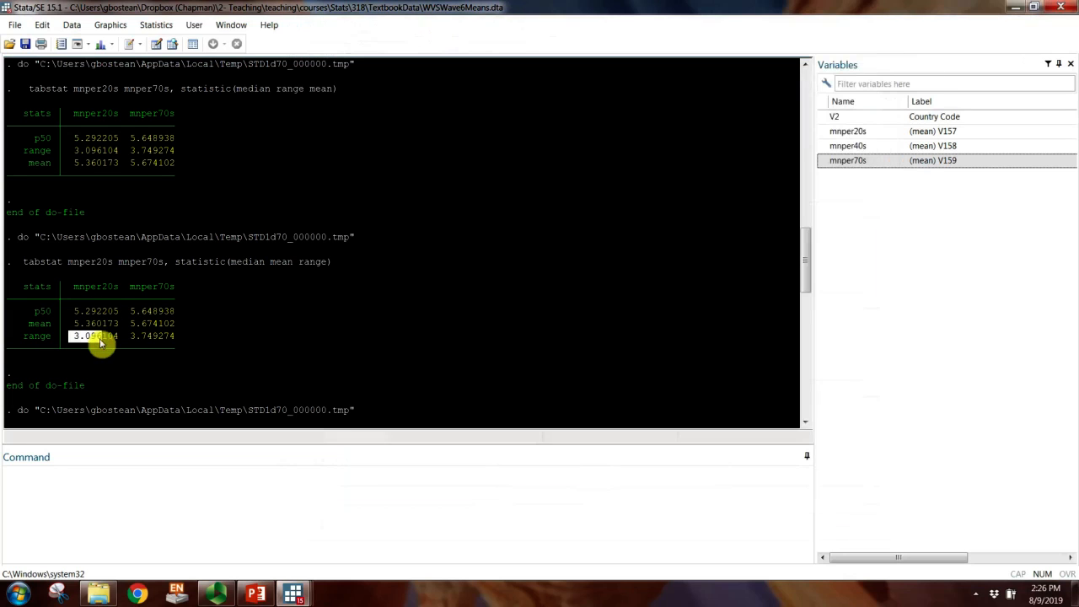
mouse_move(292, 594)
left_click(428, 538)
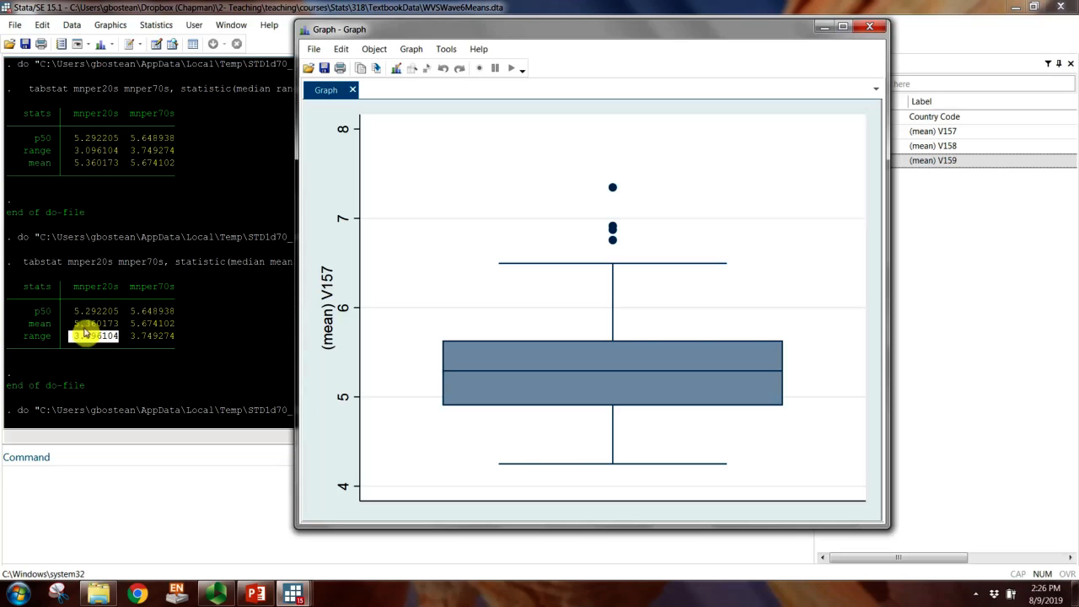
Step: Highlight the mnper20s minimum in the summarize output and place the box plot beside it for comparison
left_click(91, 245)
scroll(92, 246, "up", 7)
scroll(92, 246, "up", 8)
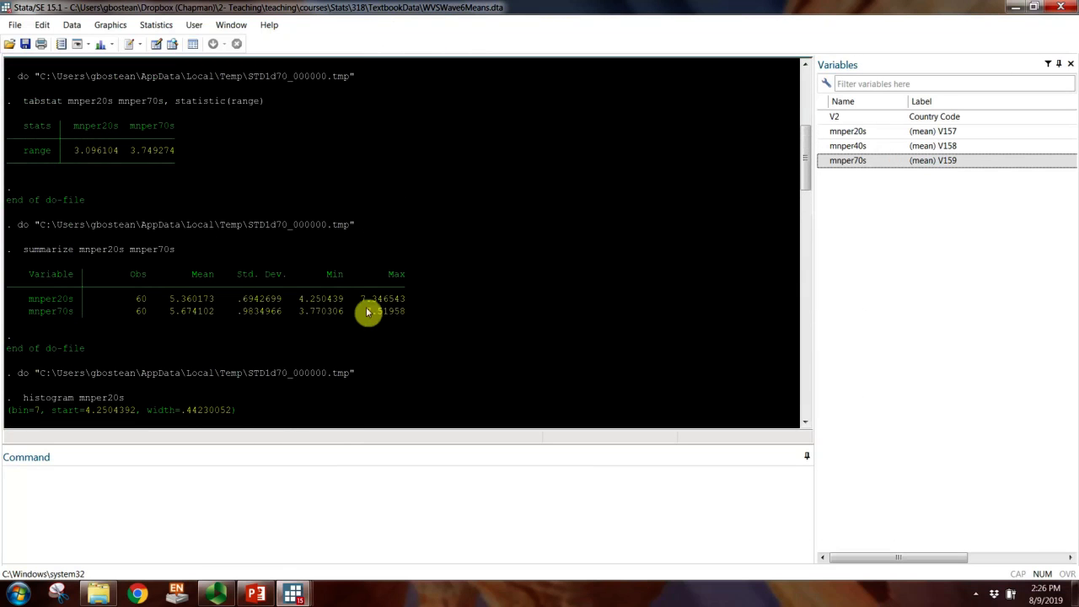
left_click_drag(299, 298, 344, 303)
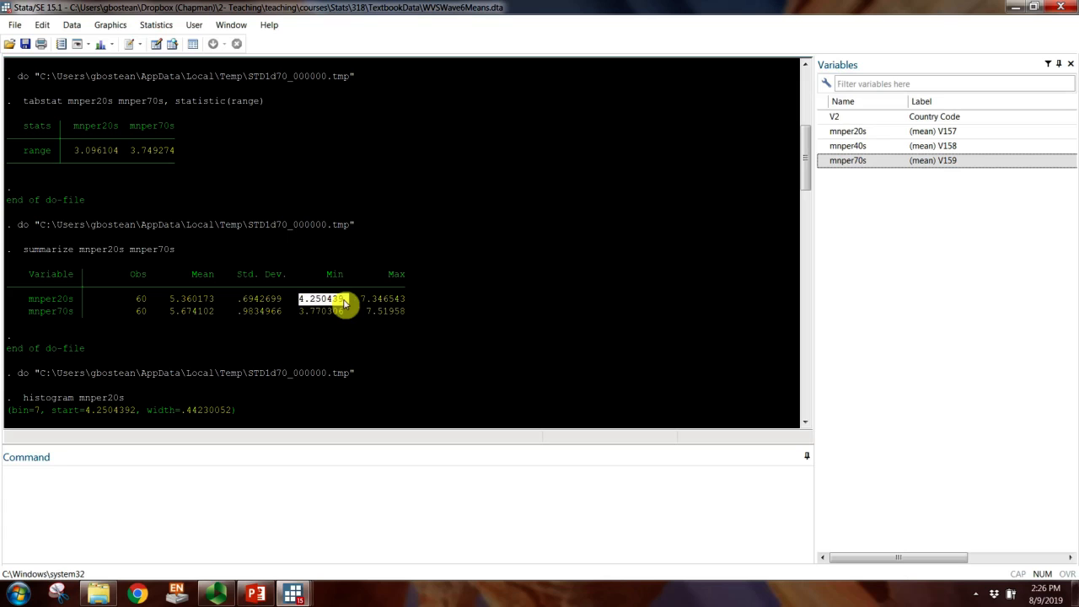
mouse_move(293, 593)
left_click(414, 552)
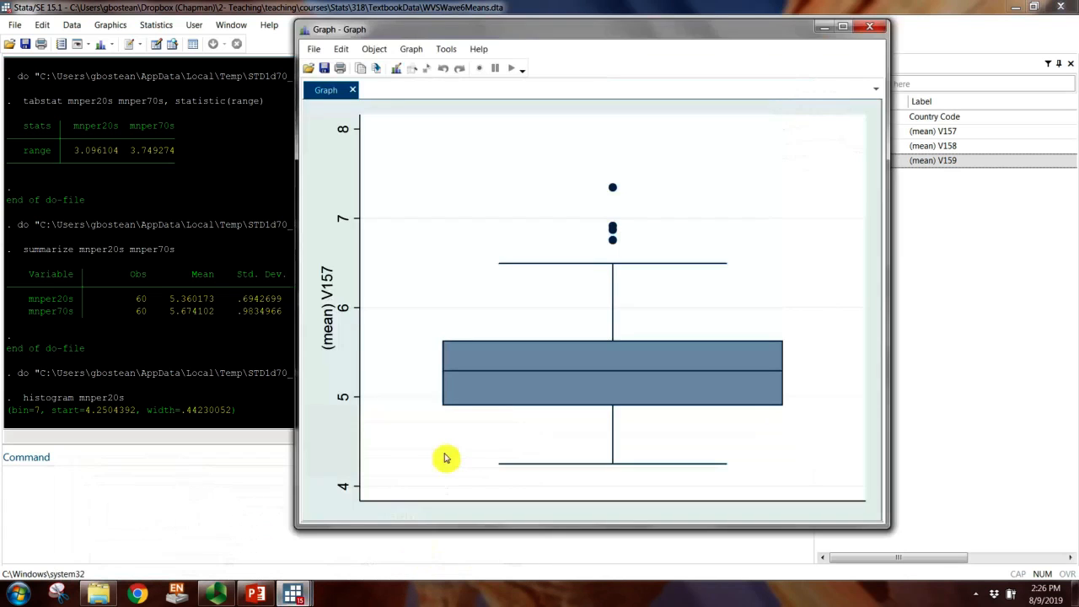
left_click_drag(464, 28, 605, 21)
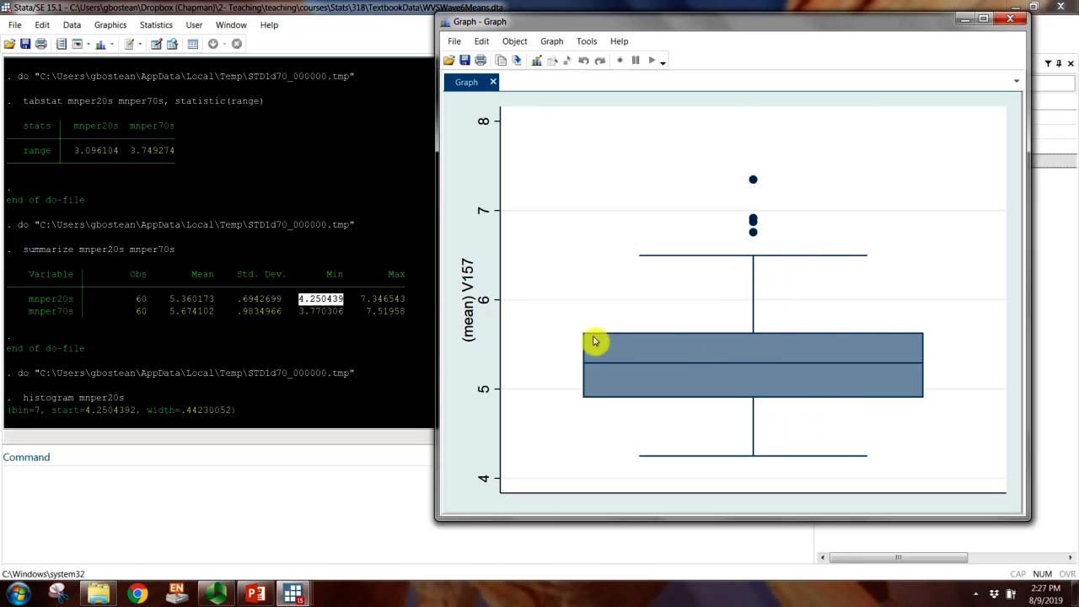
Step: Close the mnper20s box plot, run the graph box mnper70s line on its own, and close its plot after examining it
left_click(1003, 23)
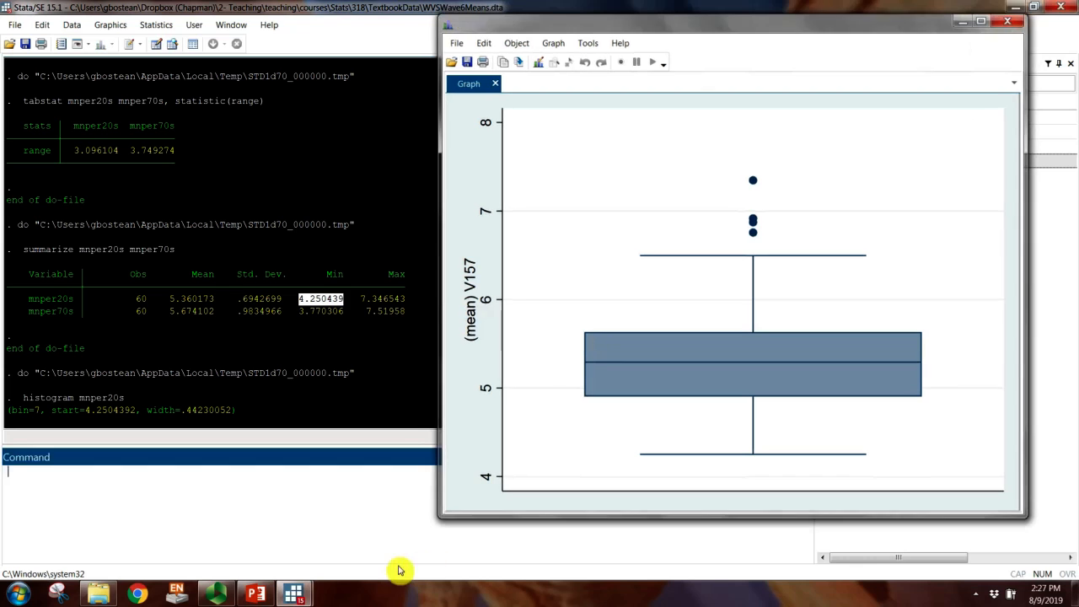
left_click(297, 595)
left_click(376, 526)
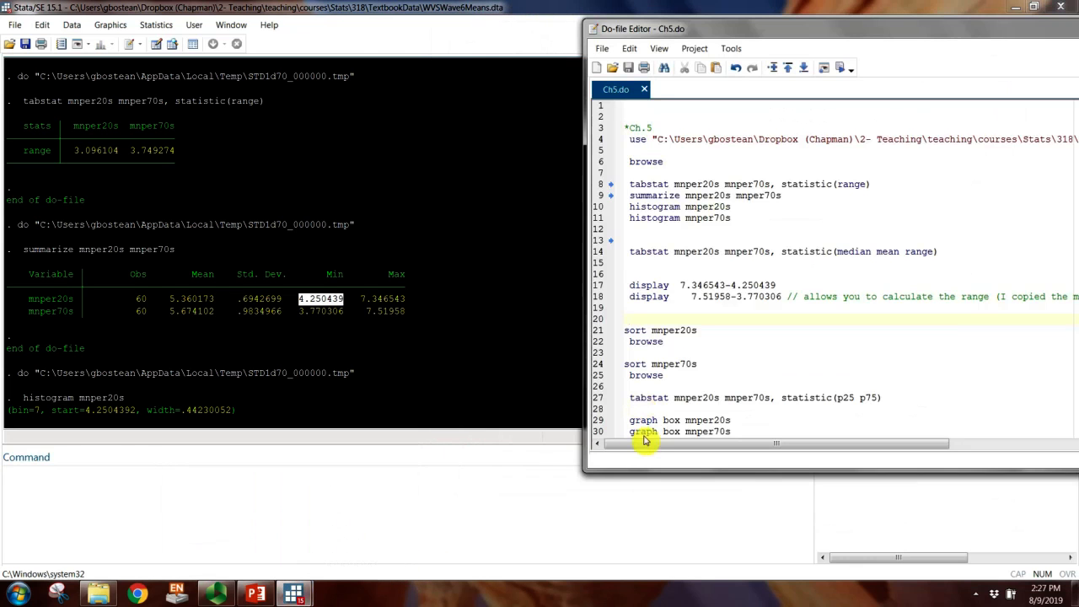
double_click(645, 433)
left_click(840, 67)
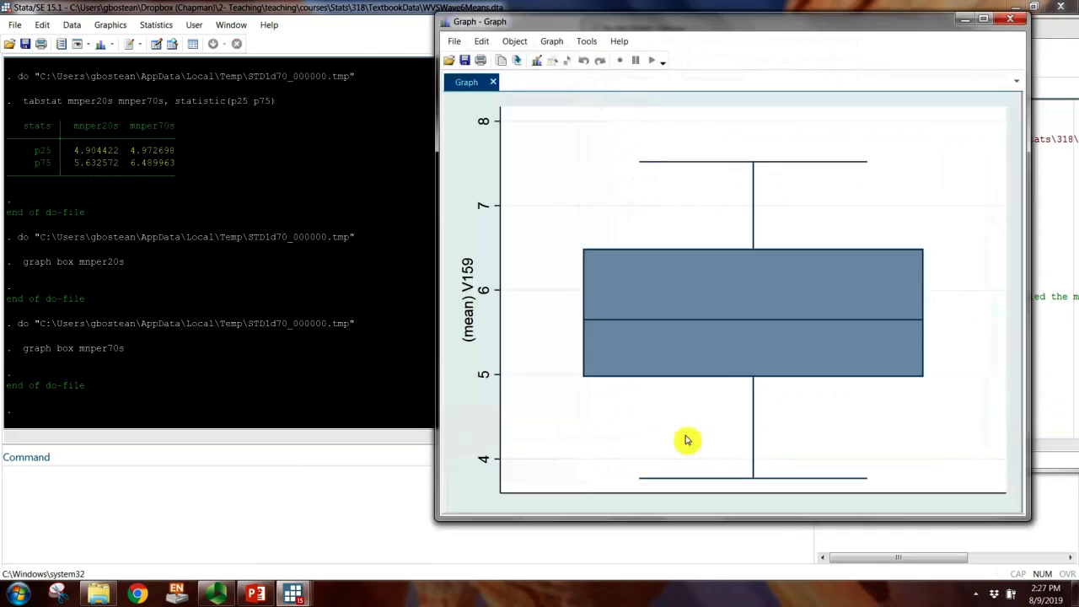
left_click_drag(737, 29, 497, 39)
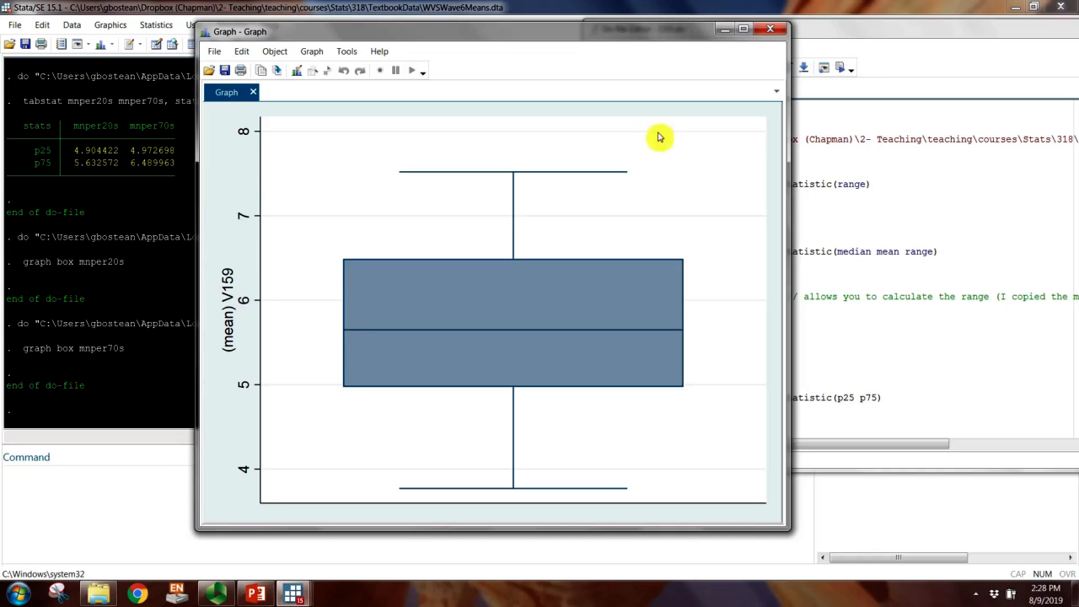
left_click(778, 32)
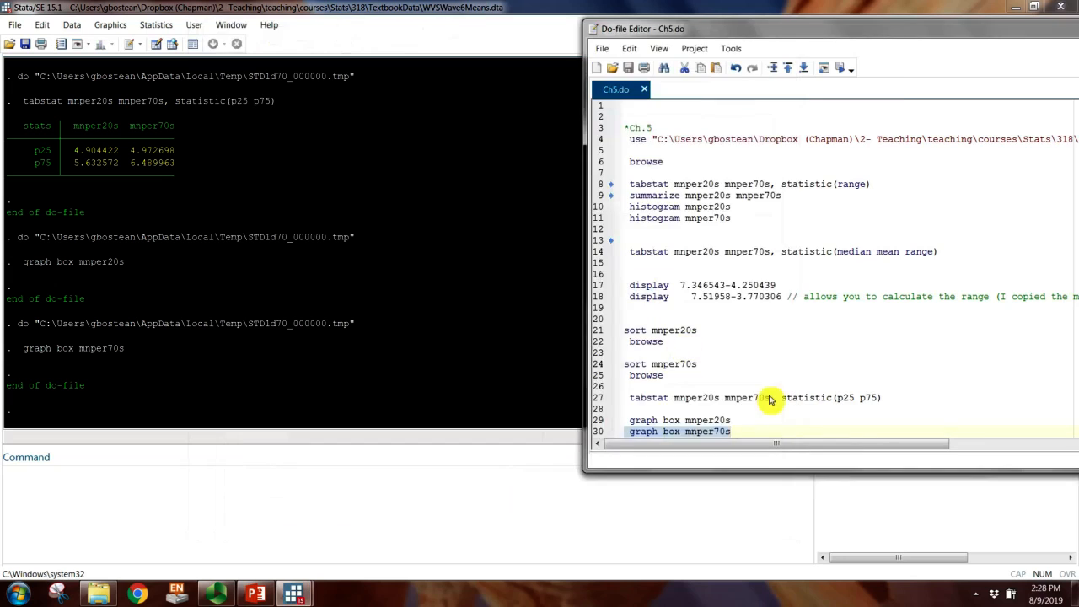
Step: Copy the line 27 tabstat command to line 32 with matching indentation, and enlarge the do-file window downward
left_click(763, 411)
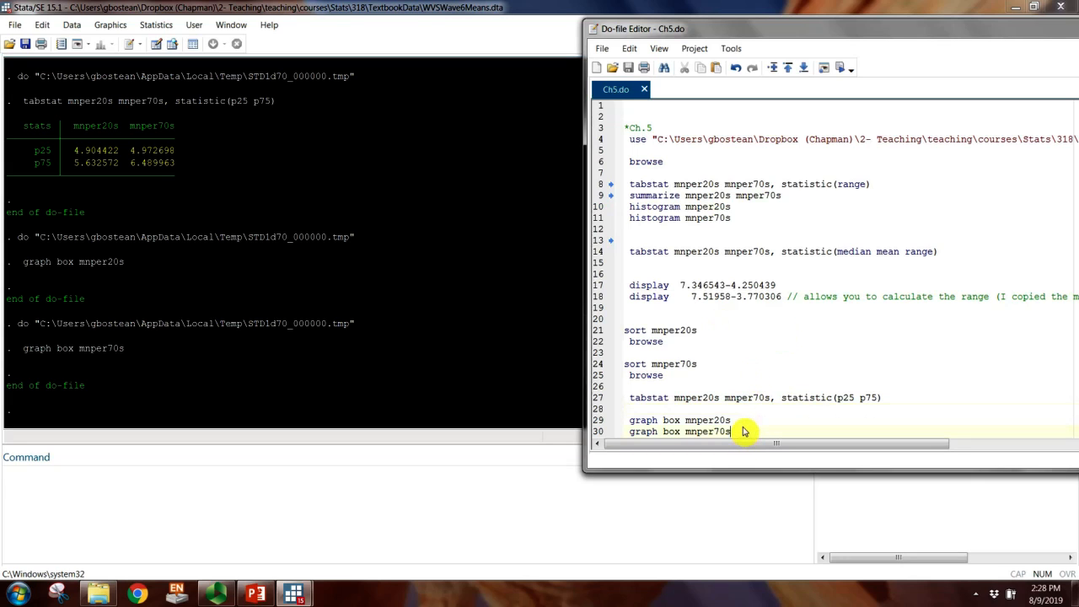
key("Return")
key("Return")
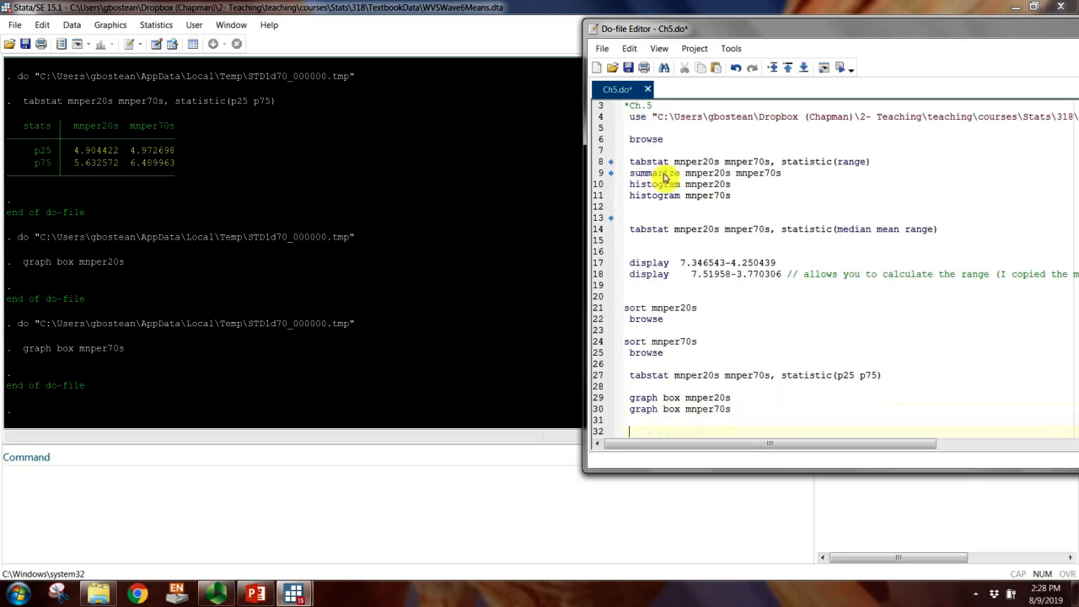
left_click(651, 434)
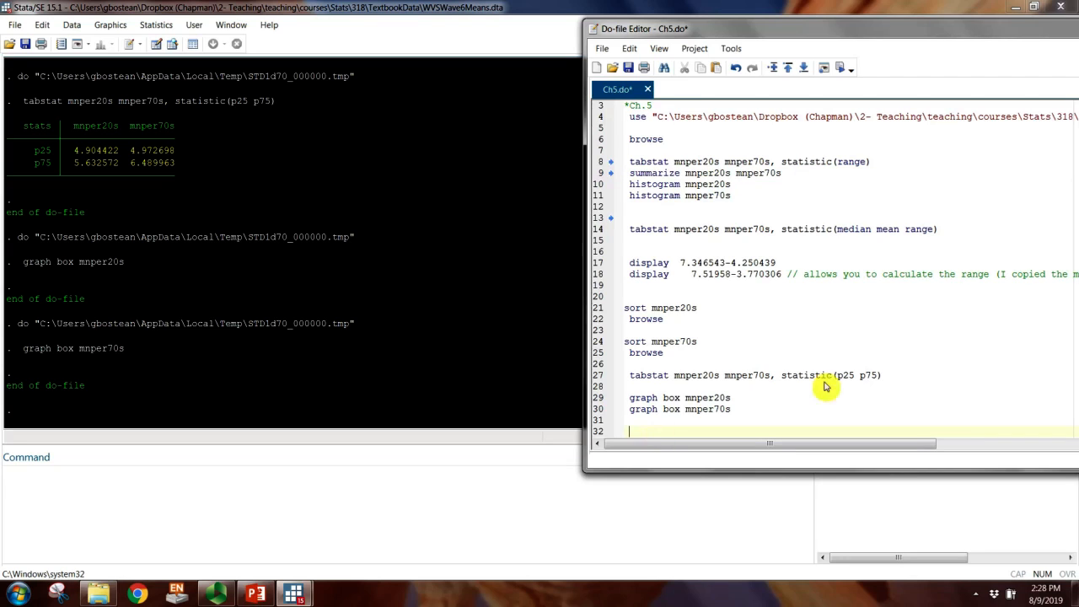
left_click_drag(888, 376, 626, 380)
key("ctrl+c")
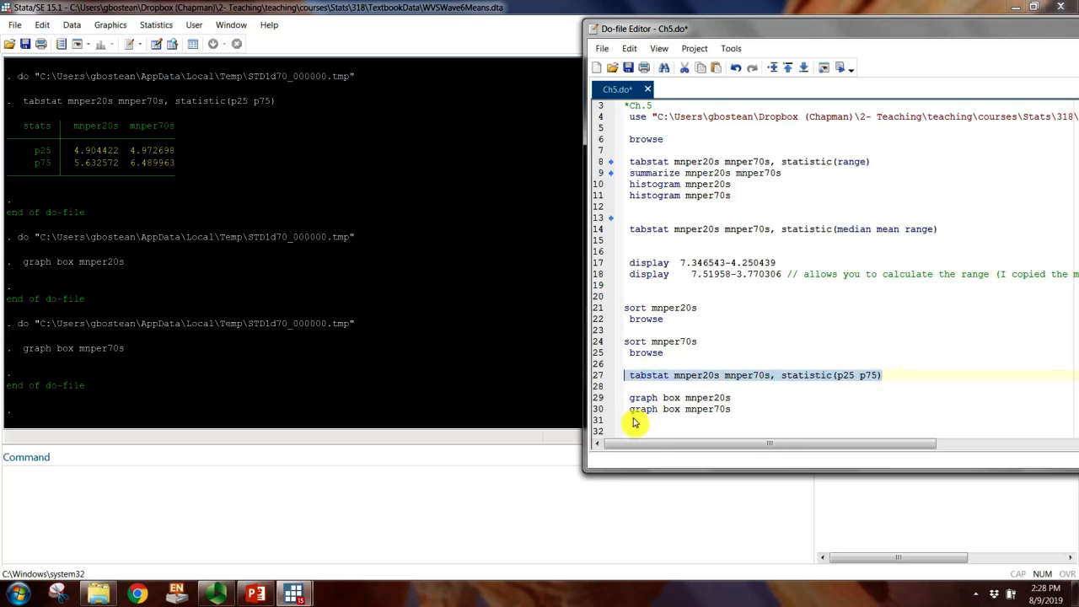
left_click(634, 433)
key("ctrl+v")
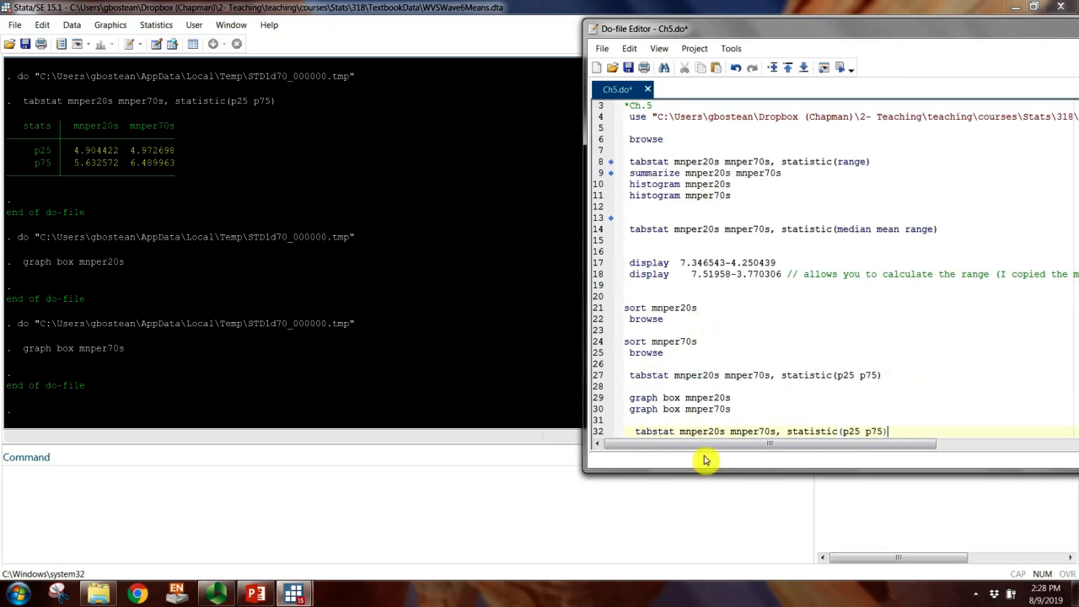
left_click_drag(701, 472, 696, 535)
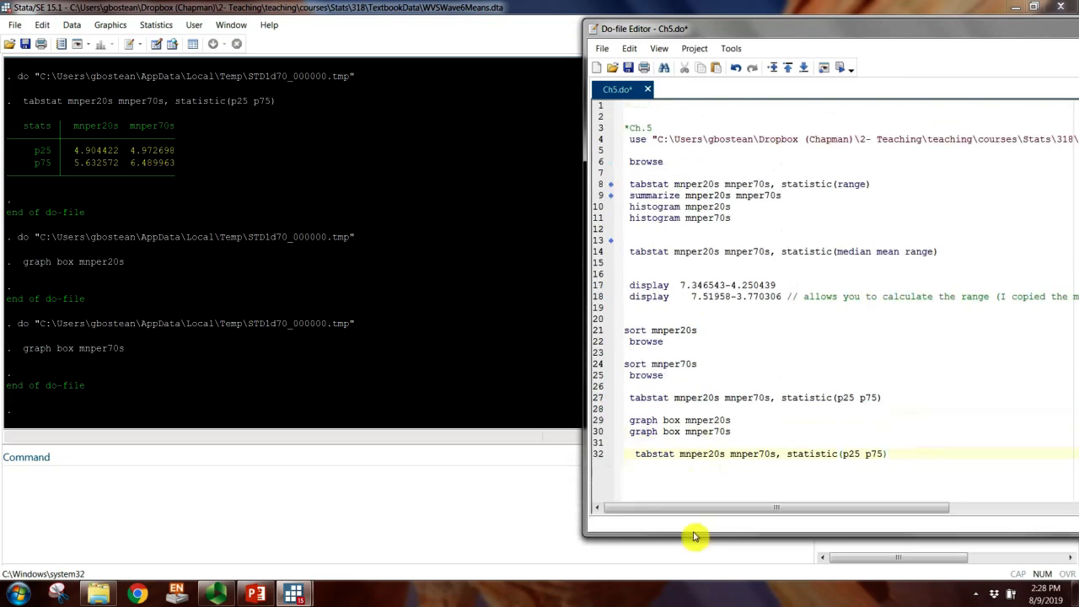
left_click(635, 455)
key("BackSpace")
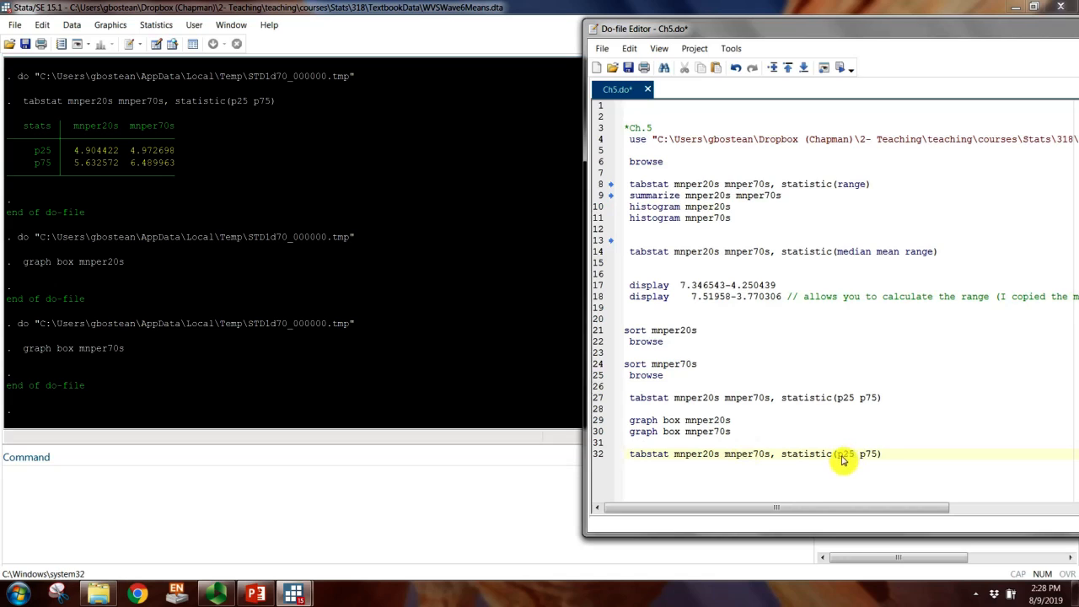
Step: Change the statistics in the line 32 tabstat command to "variance sd" and run that line
left_click_drag(839, 456, 878, 454)
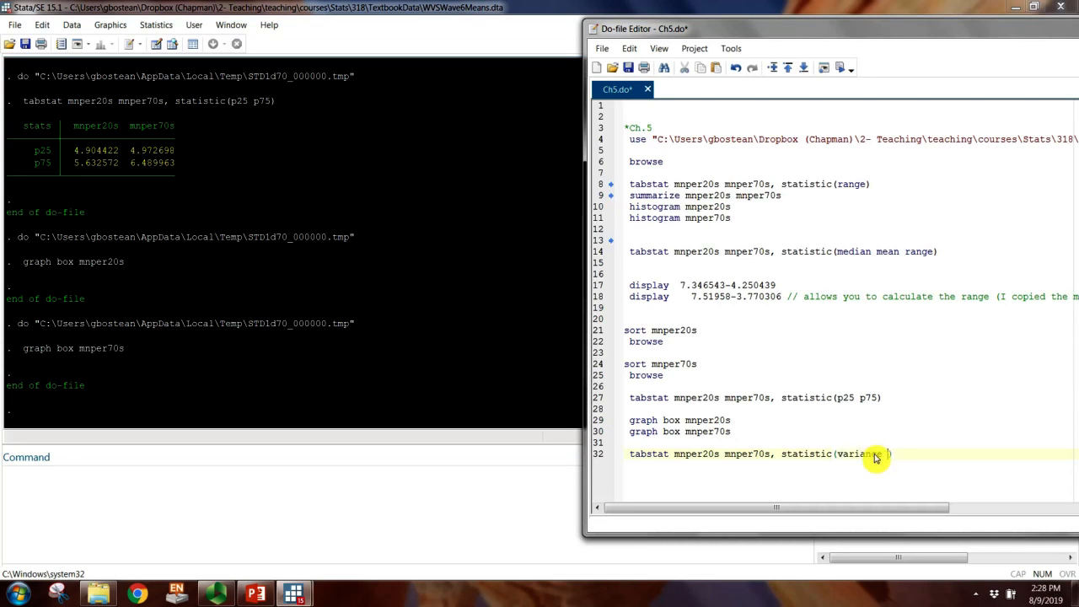
type("variance sd")
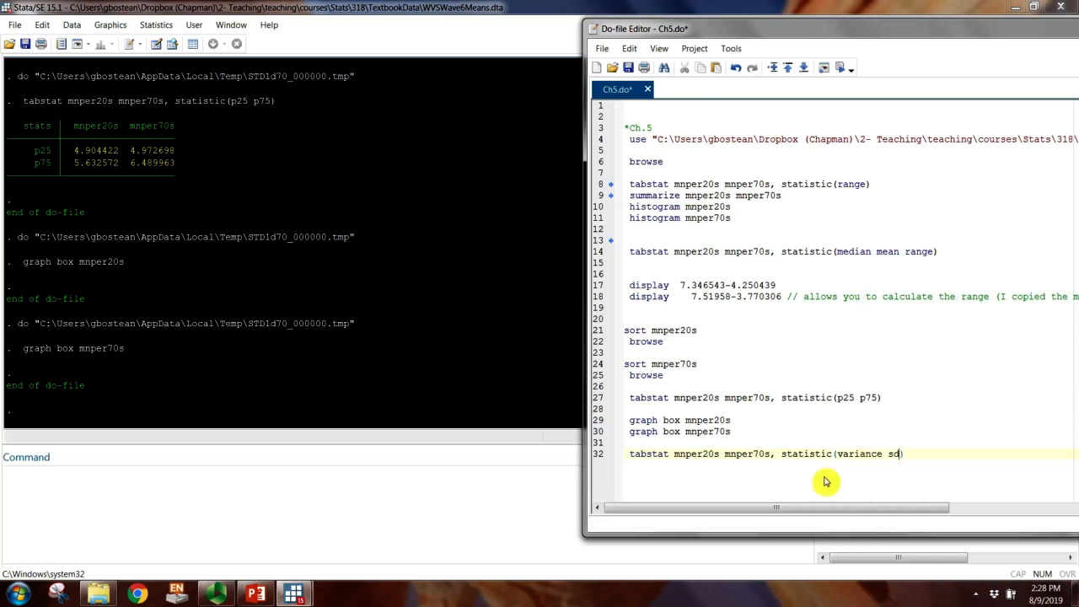
double_click(648, 455)
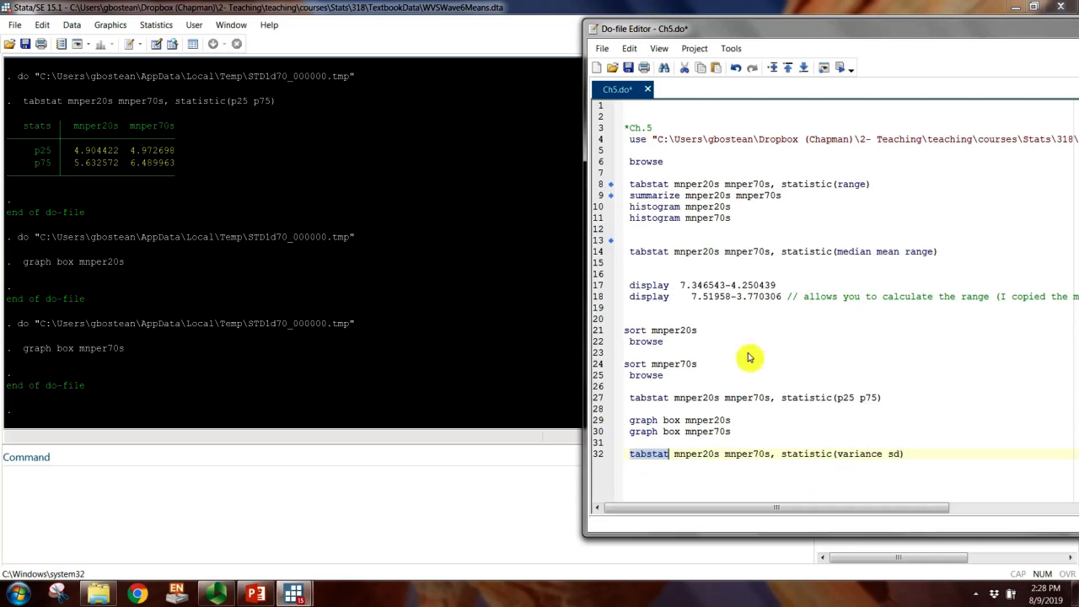
left_click(843, 73)
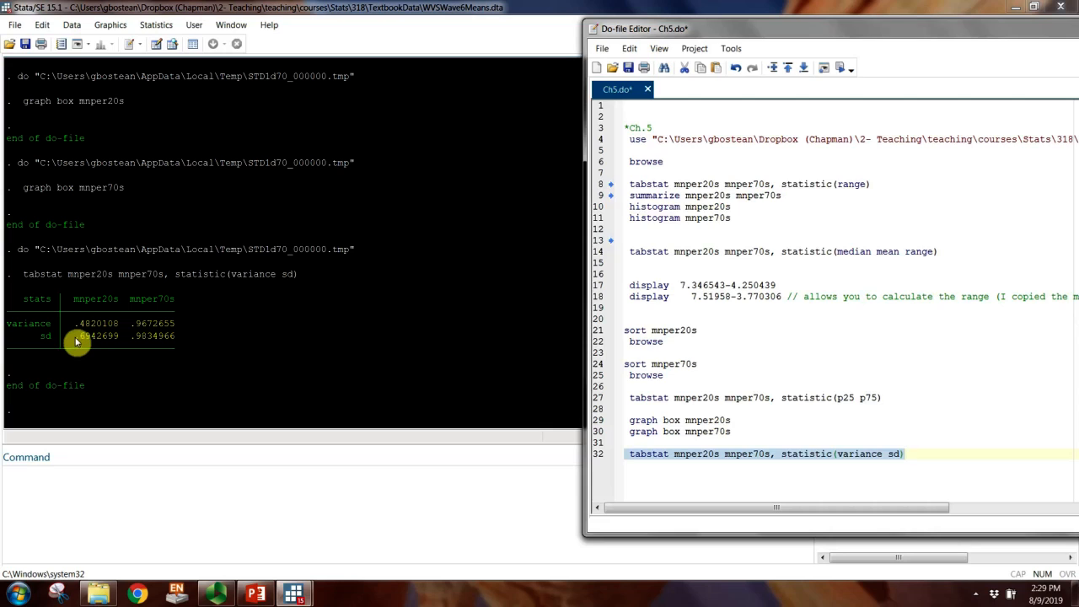
Step: Highlight the standard deviations of mnper20s and mnper70s in the tabstat output to compare them
left_click_drag(75, 338, 175, 341)
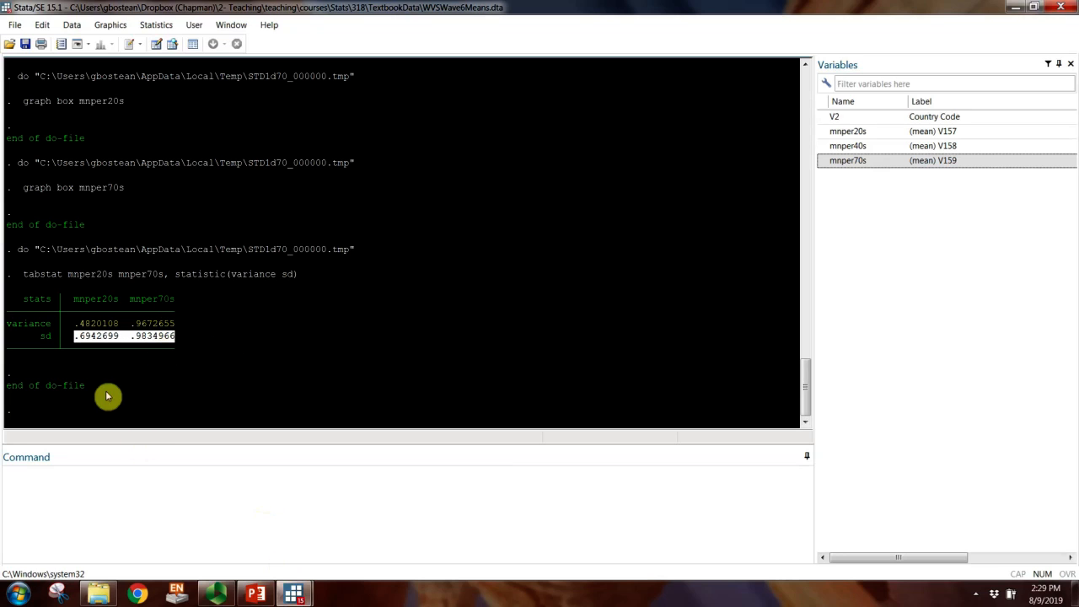
left_click_drag(77, 340, 118, 341)
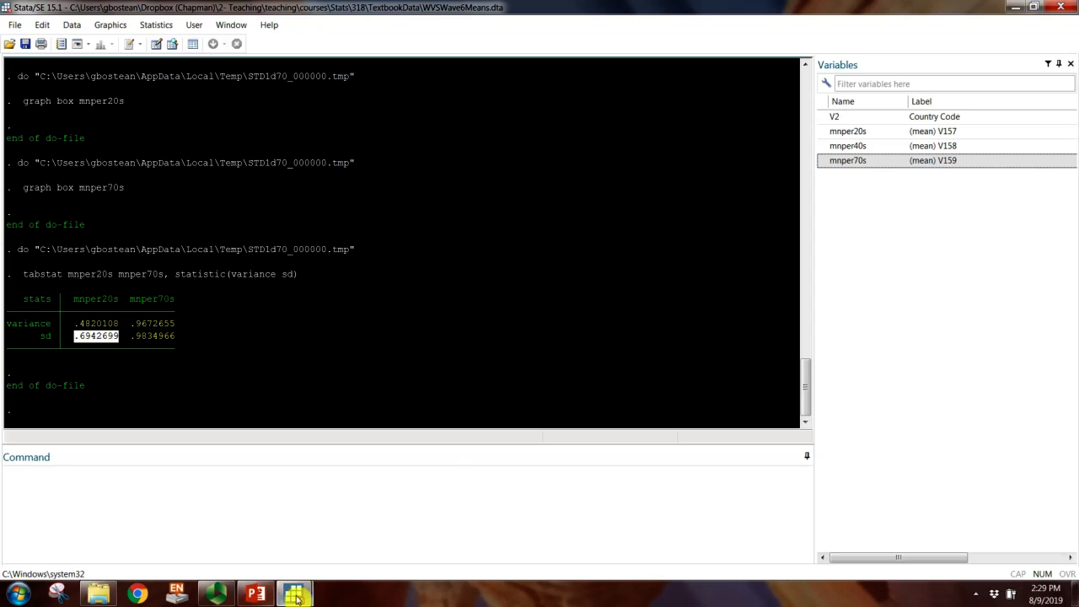
mouse_move(293, 594)
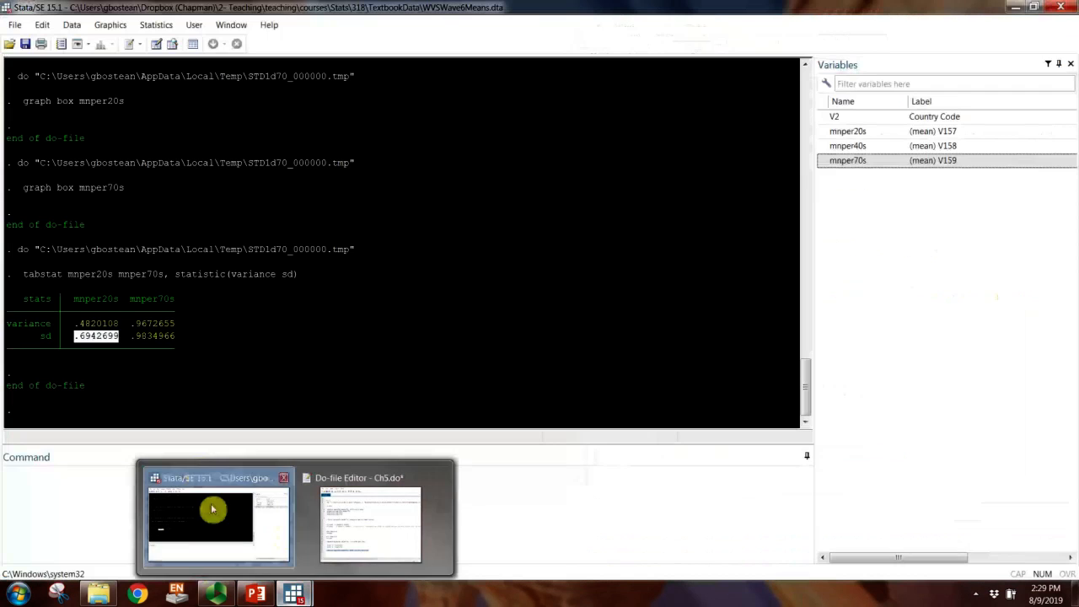
left_click(212, 509)
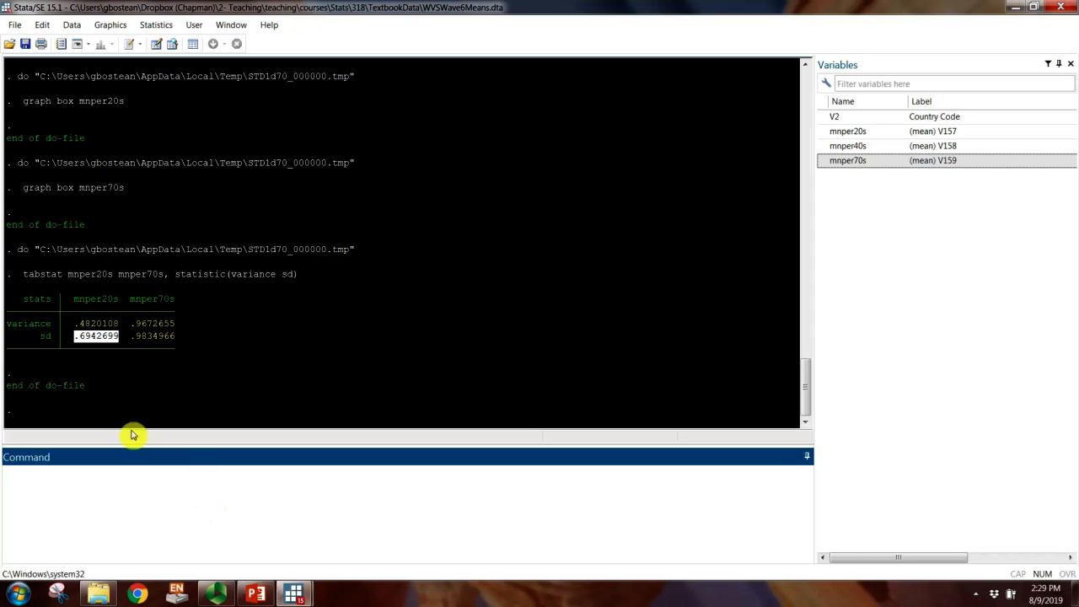
left_click(64, 337)
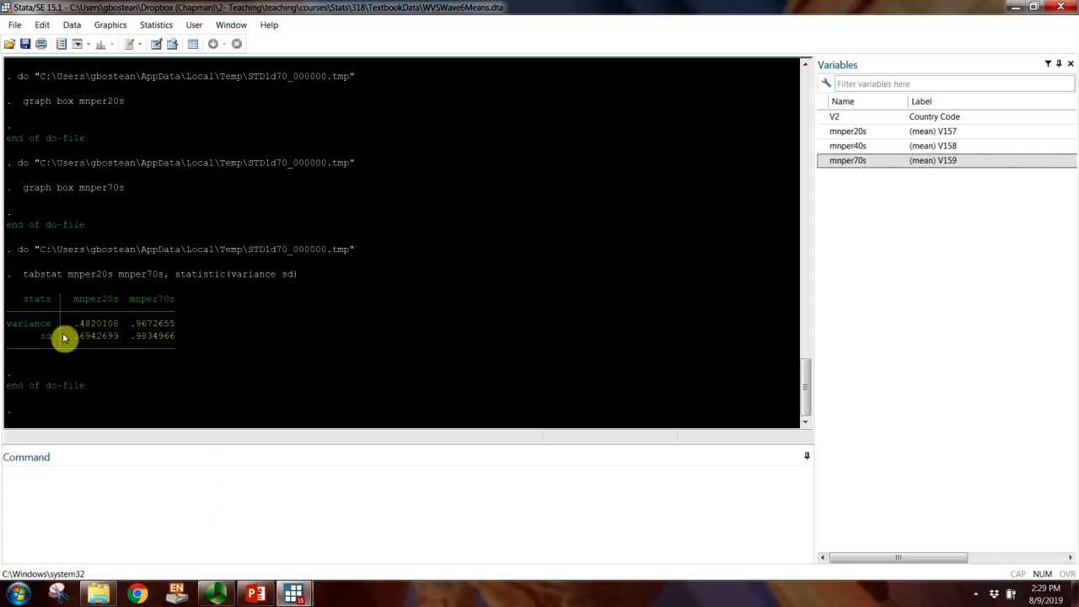
left_click_drag(68, 336, 178, 342)
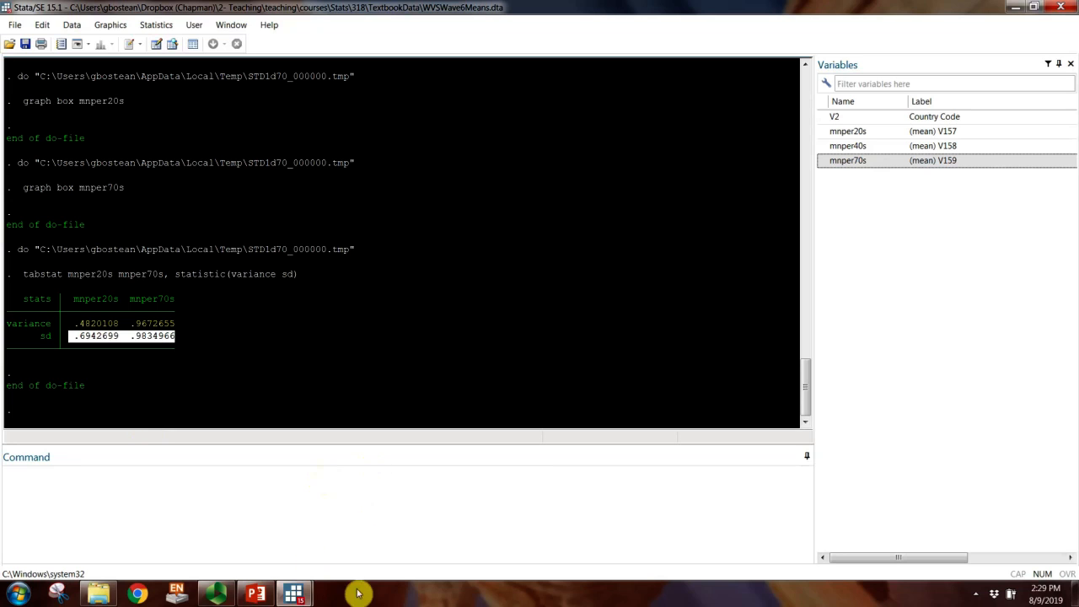
Step: Switch to Panopto to pause the recording, shift its window, and return to the Stata results
left_click(216, 594)
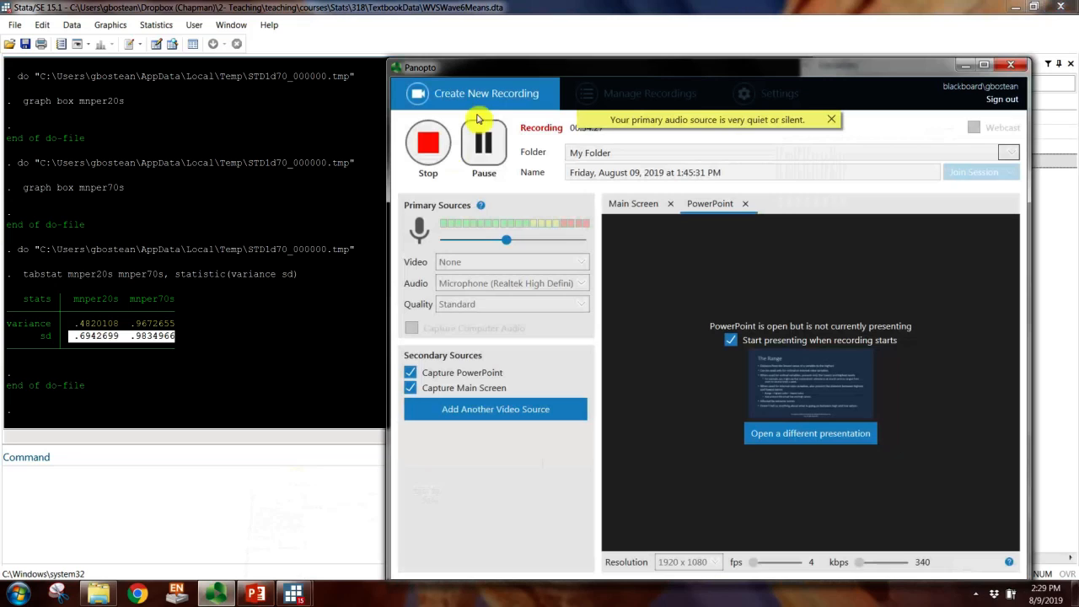
left_click(481, 144)
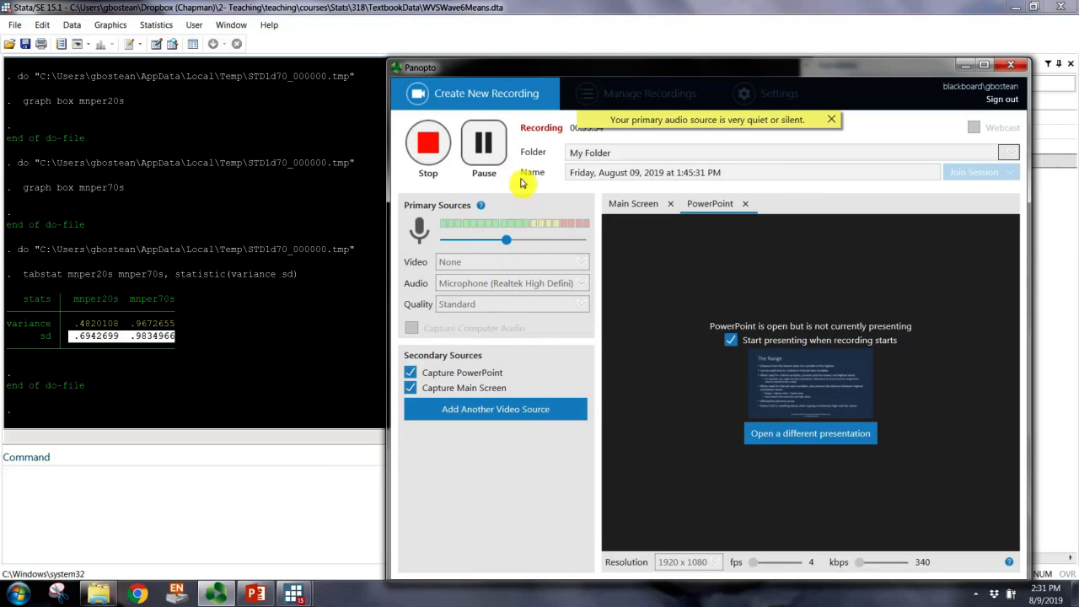
left_click_drag(554, 73, 541, 57)
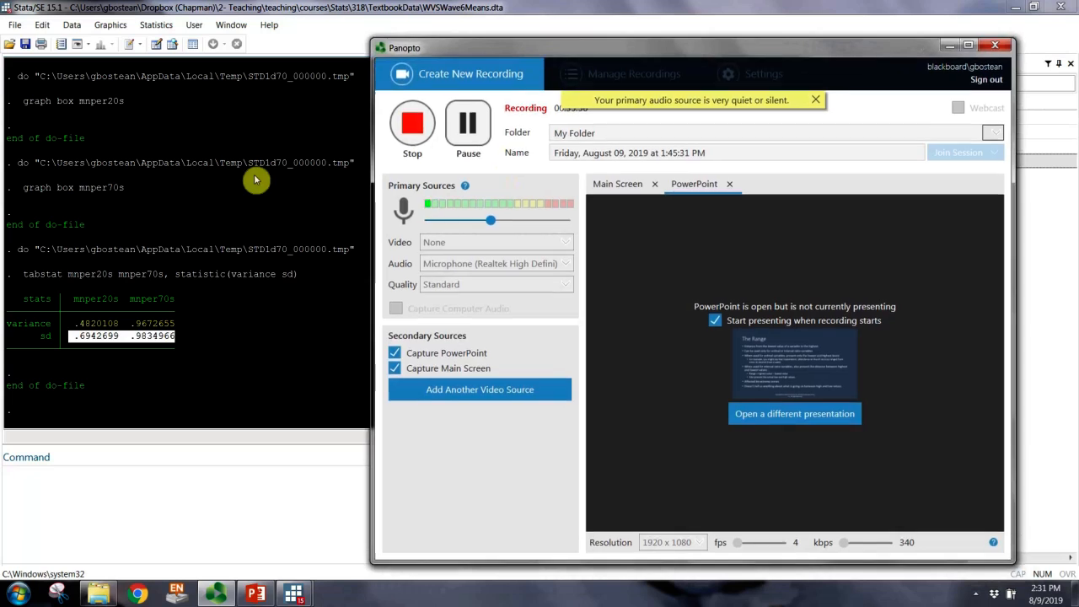
left_click(251, 183)
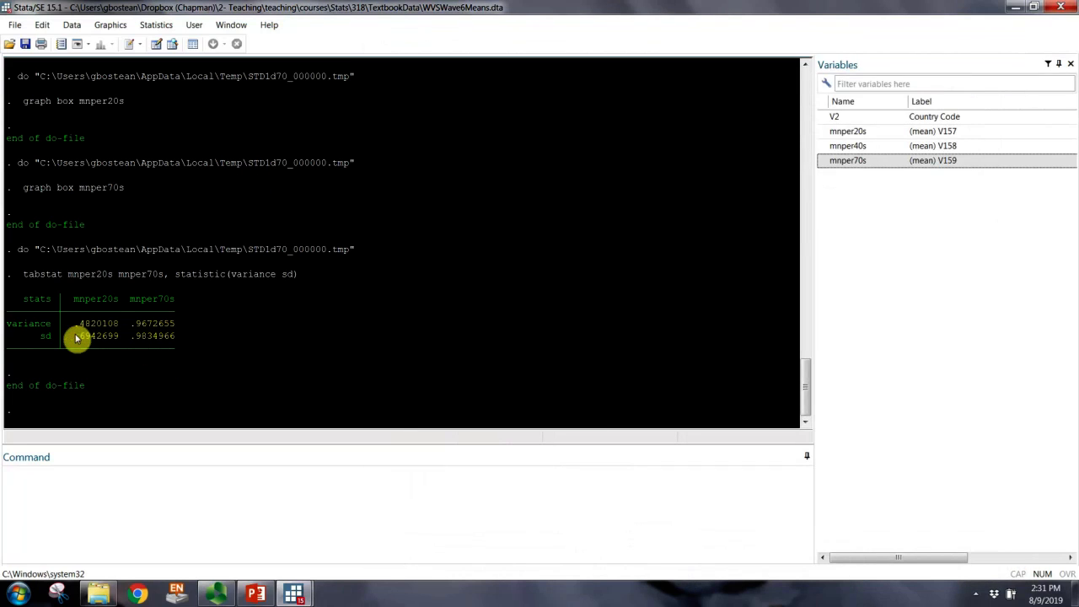
Step: Highlight both standard deviations in the variance and sd tabstat output, and bring the Ch5.do do-file into full view and save it
left_click_drag(75, 335, 176, 337)
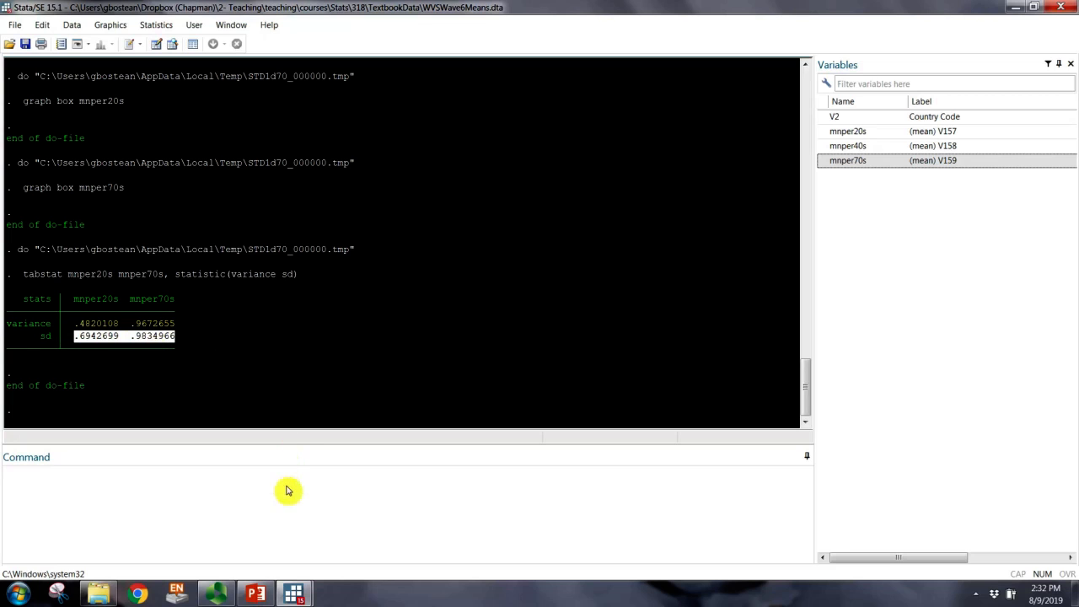
mouse_move(294, 593)
left_click(364, 542)
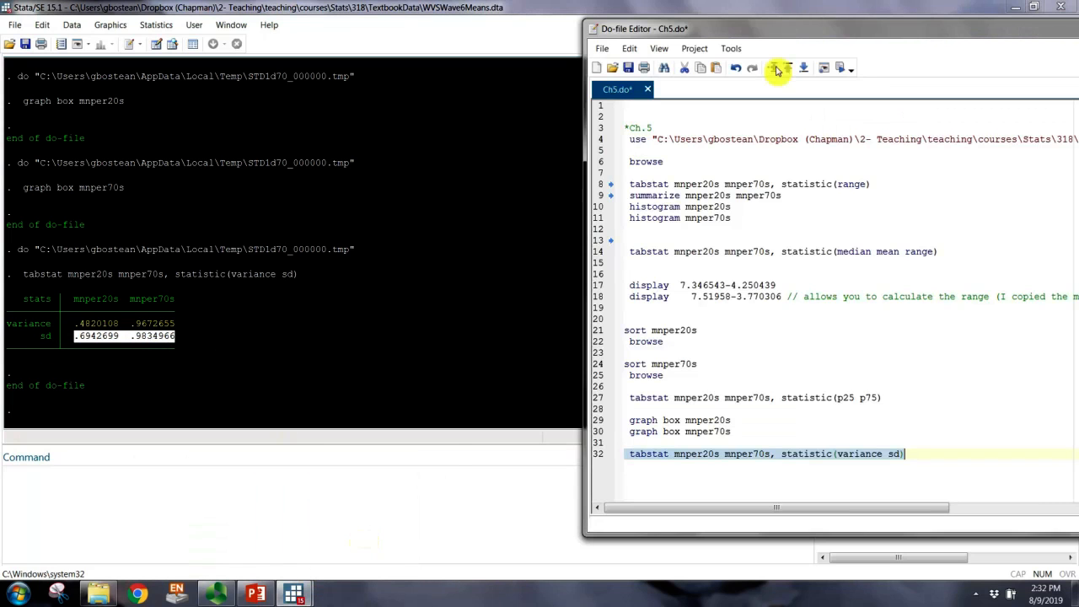
left_click_drag(767, 39, 529, 32)
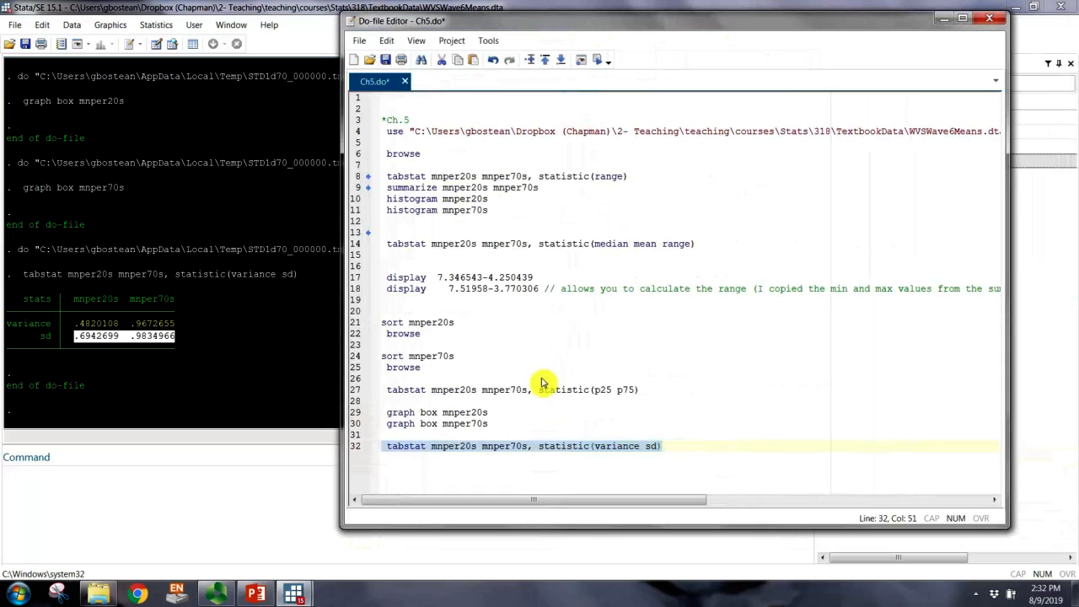
left_click(386, 60)
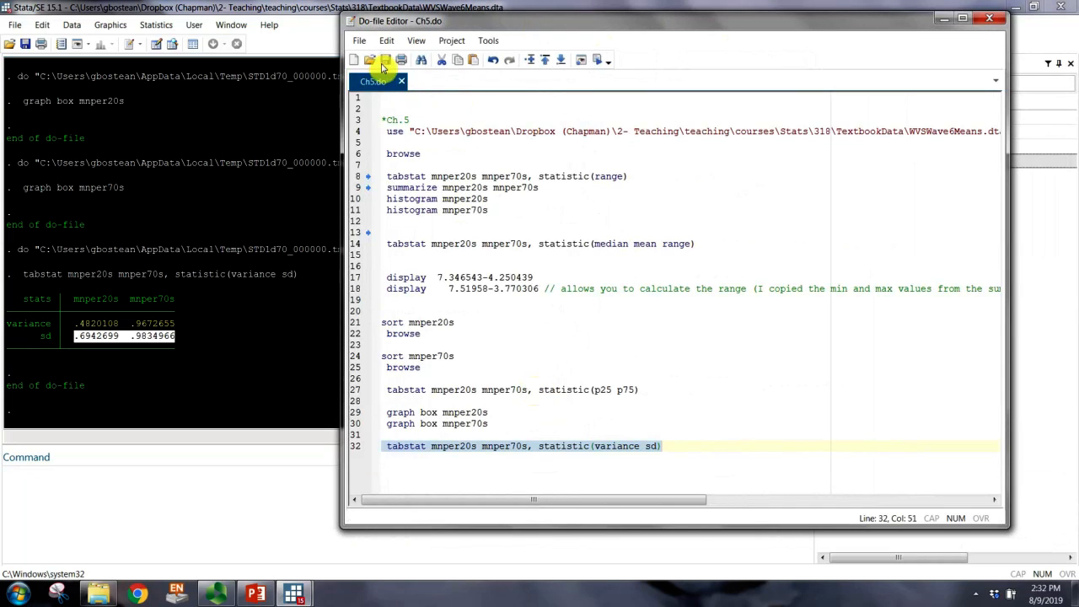
left_click(422, 465)
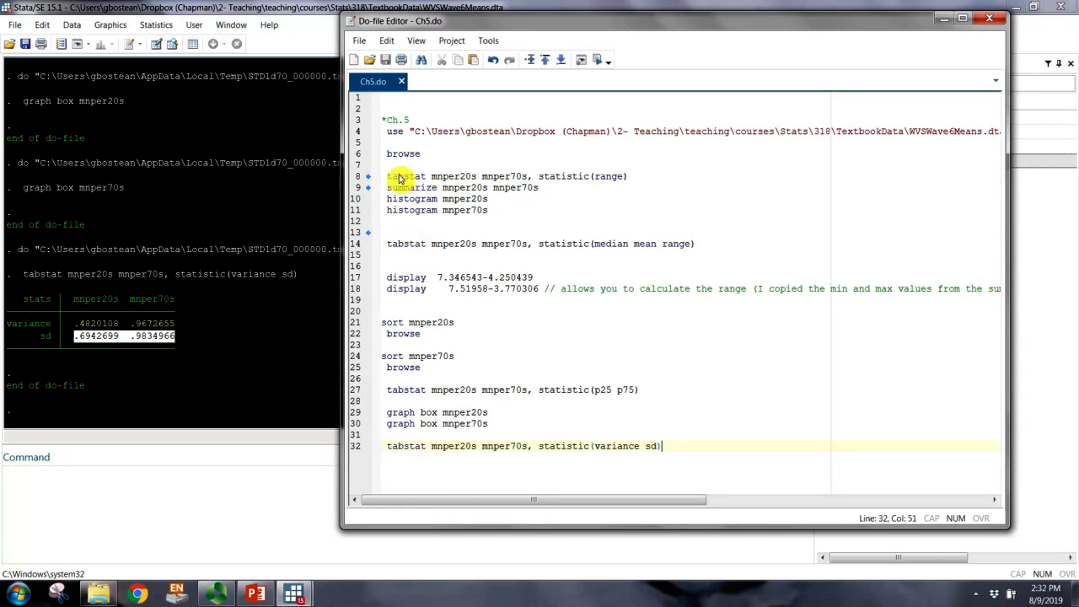
Step: Review the do-file's tabstat commands, highlighting the range command on line 8 and the median mean range command on line 14
left_click_drag(386, 180, 638, 182)
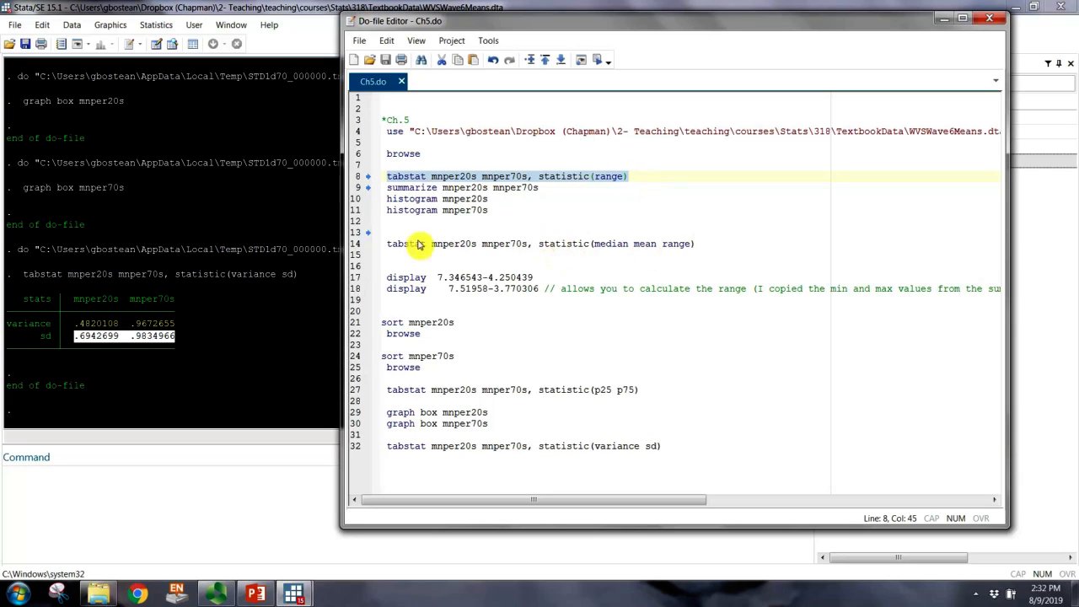
left_click_drag(384, 243, 696, 251)
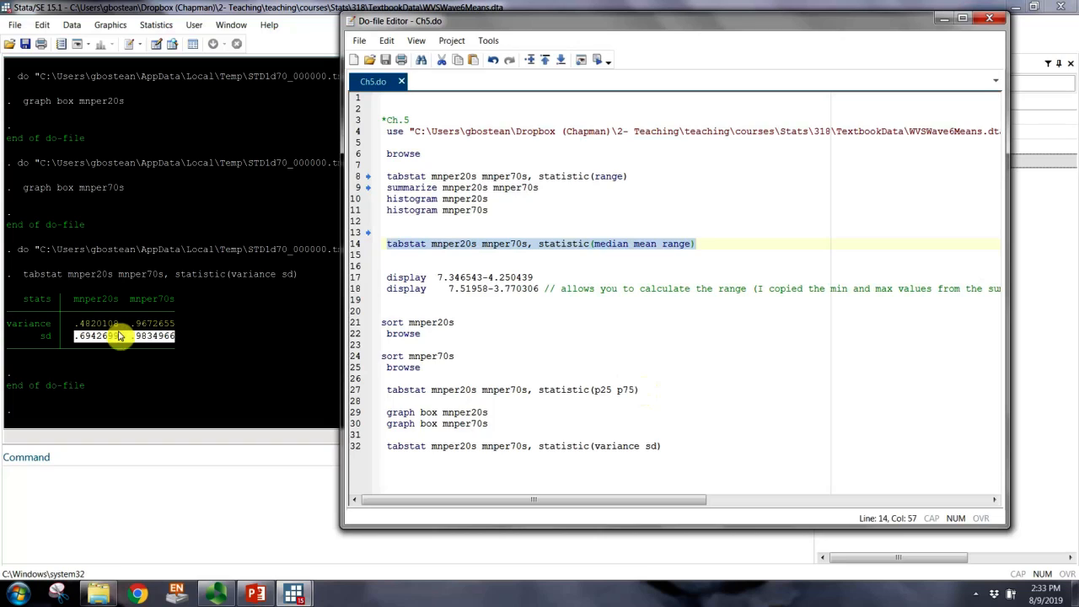
left_click(533, 402)
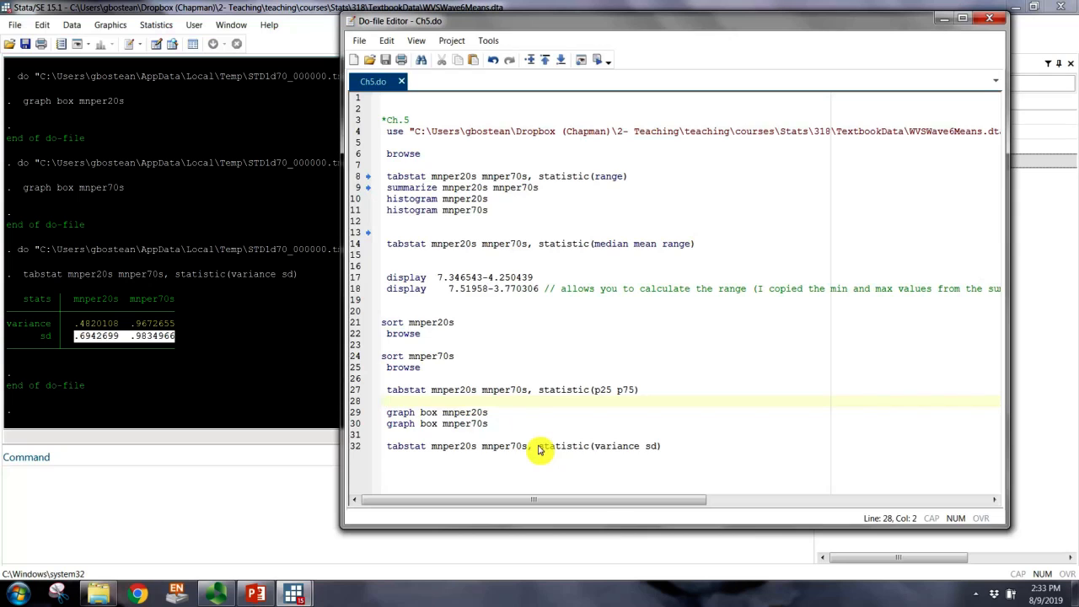
Step: Find the summarize output in the Stata results and highlight the means and standard deviations of mnper20s and mnper70s
left_click(159, 371)
scroll(133, 377, "up", 8)
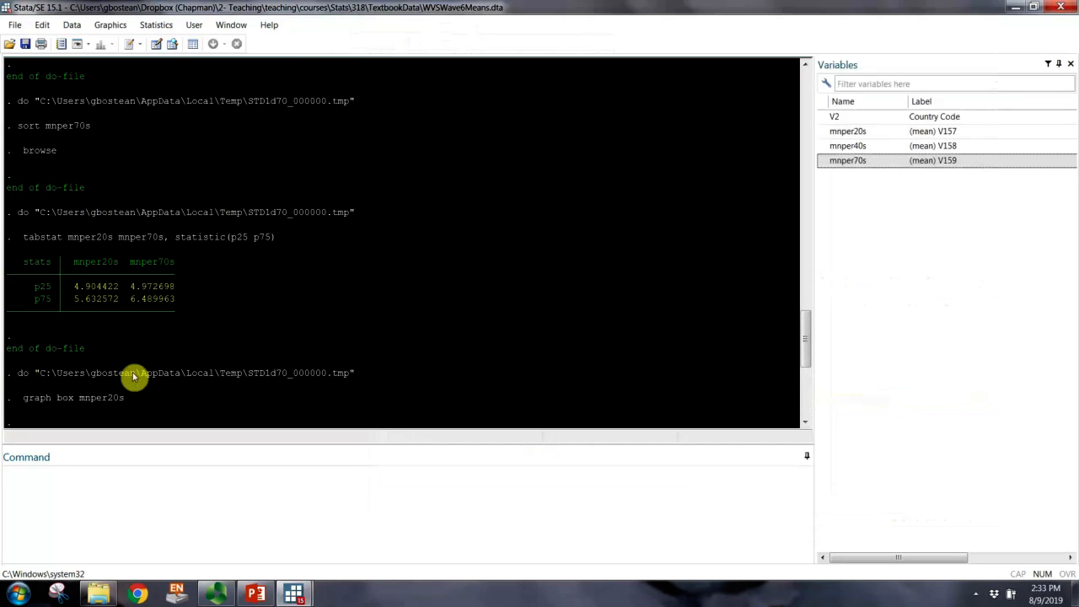
scroll(132, 377, "up", 10)
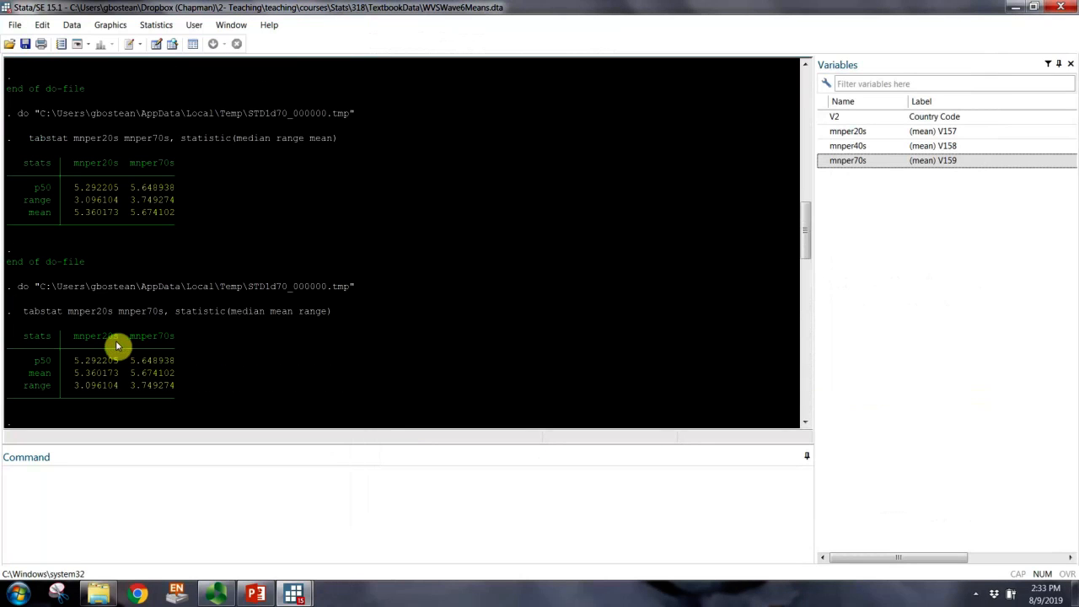
scroll(40, 175, "up", 12)
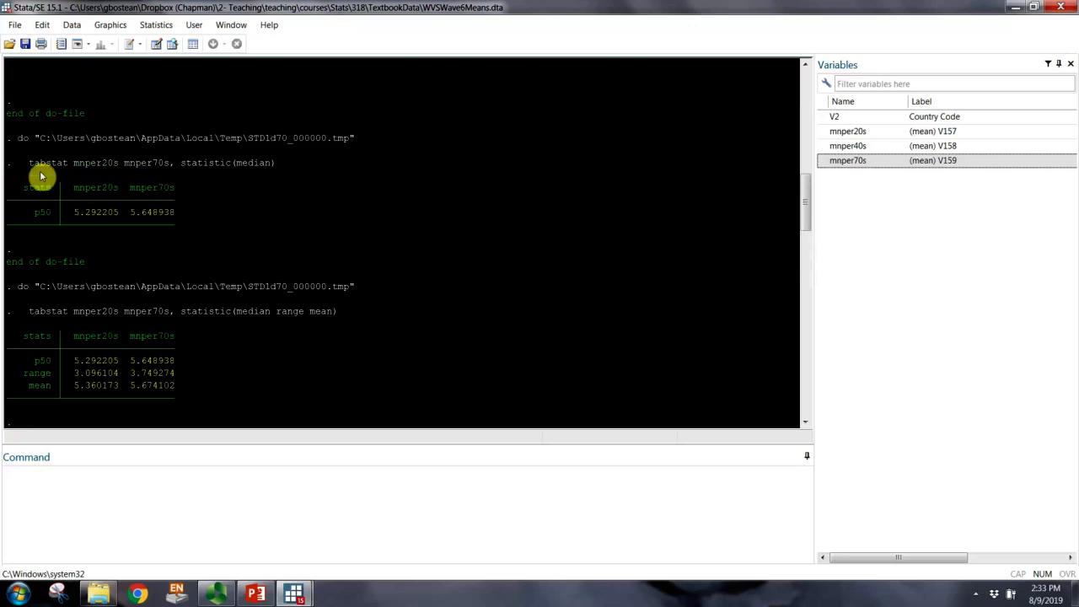
scroll(39, 175, "up", 3)
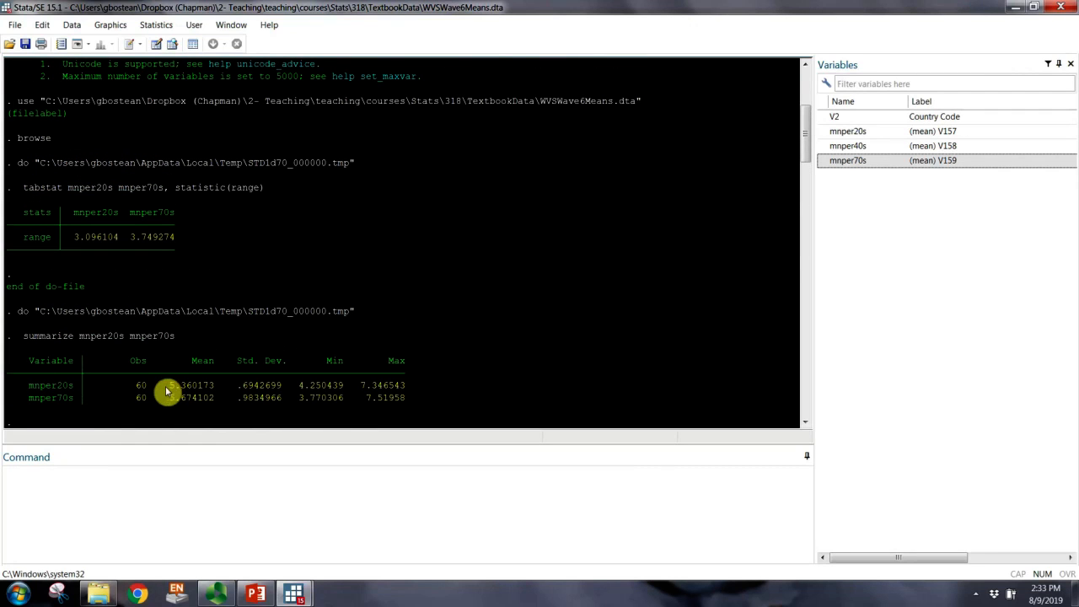
left_click_drag(165, 386, 212, 386)
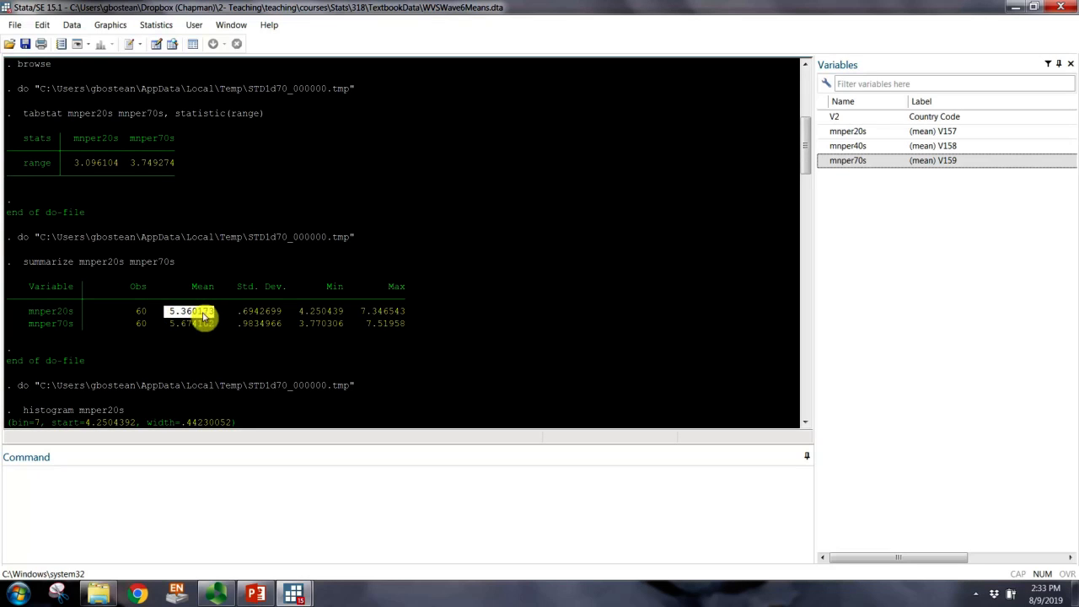
left_click_drag(235, 311, 279, 315)
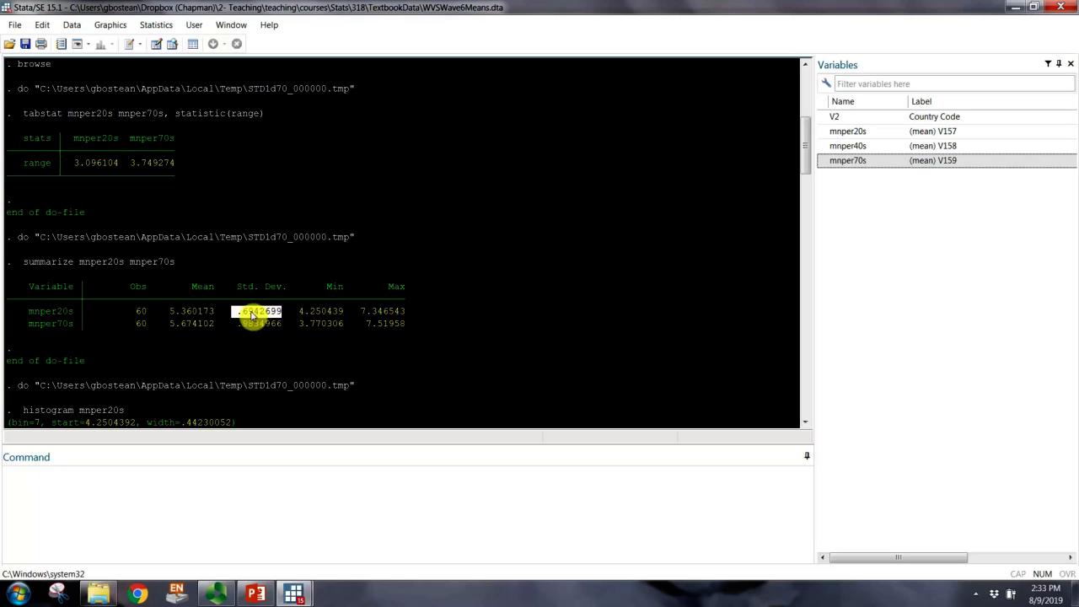
left_click_drag(172, 311, 281, 334)
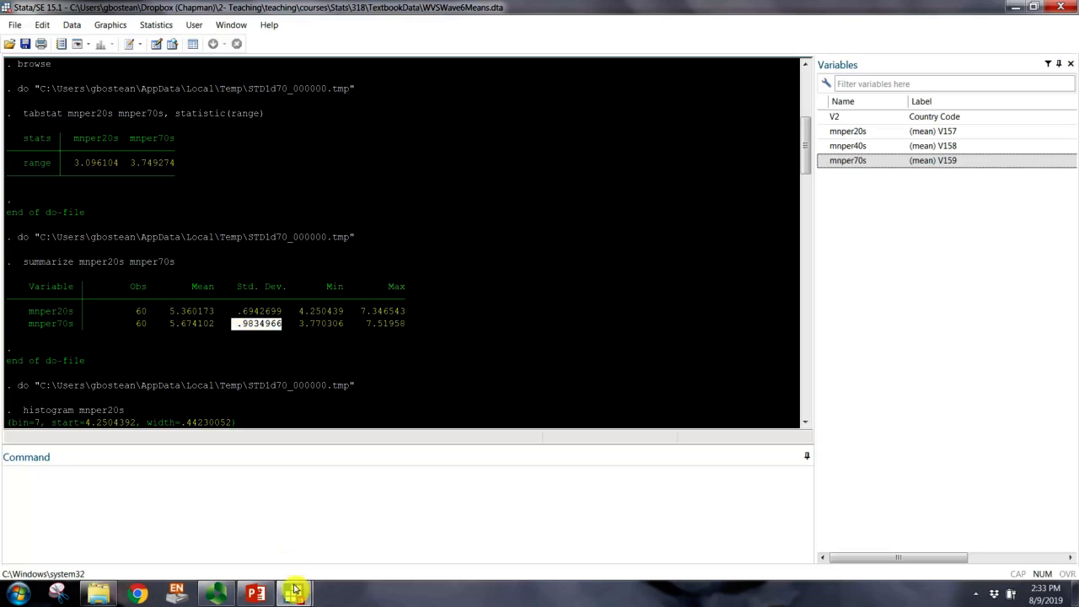
Step: Switch to the Panopto recorder window
left_click(216, 594)
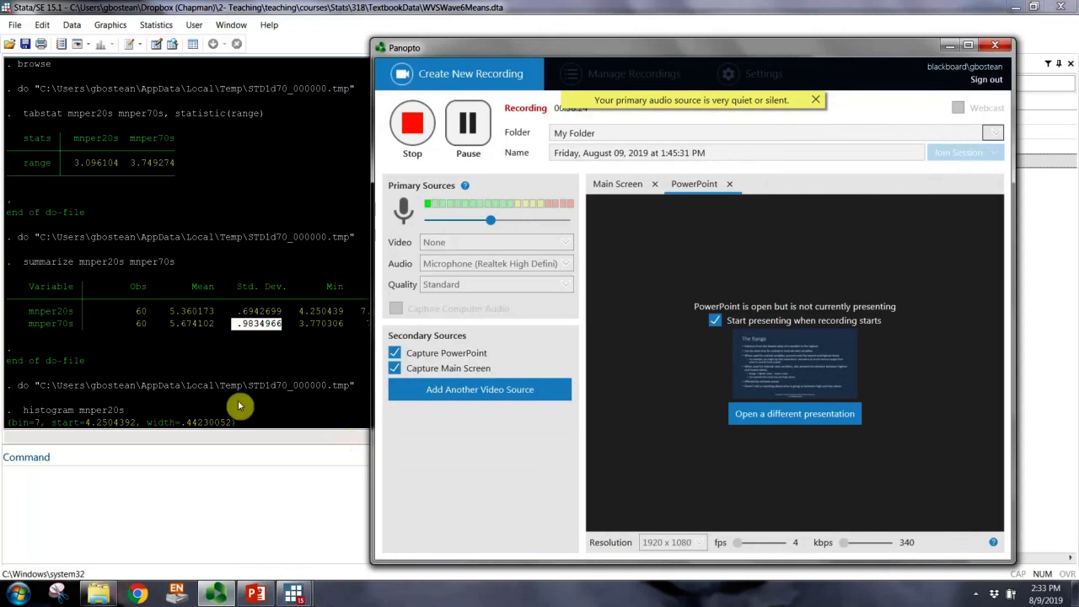